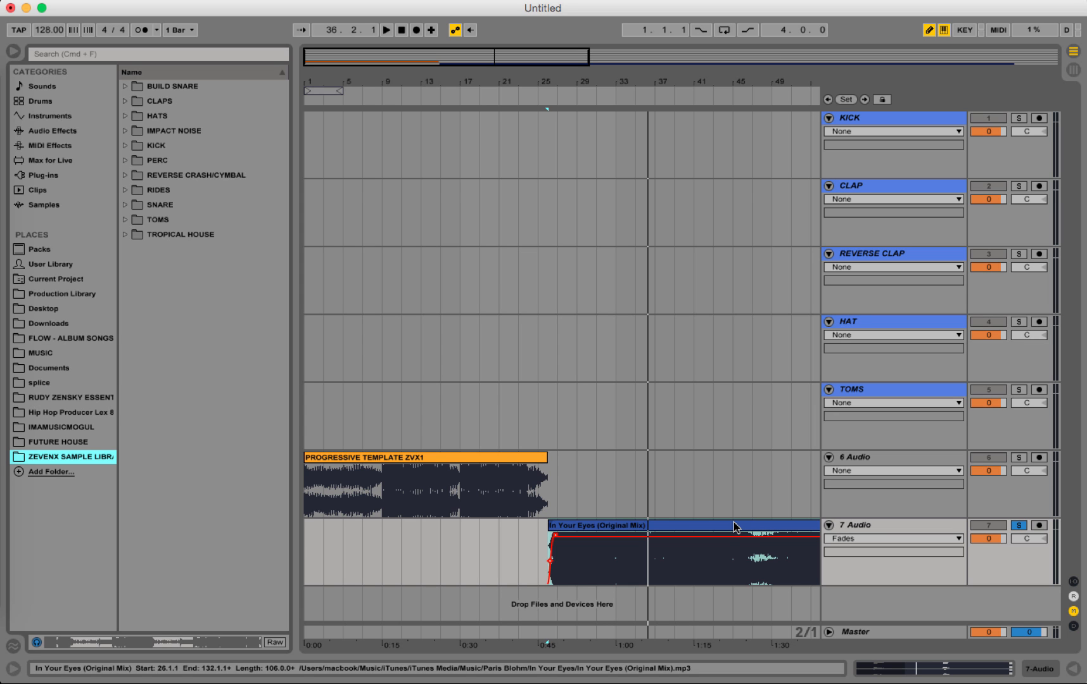
Turn off solo on the 7 Audio track and listen to the PROGRESSIVE TEMPLATE ZVX1 clip from its start, stopping in bar 17
{"action": "left_click_drag", "start_coordinate": [398, 81], "coordinate": [399, 158]}
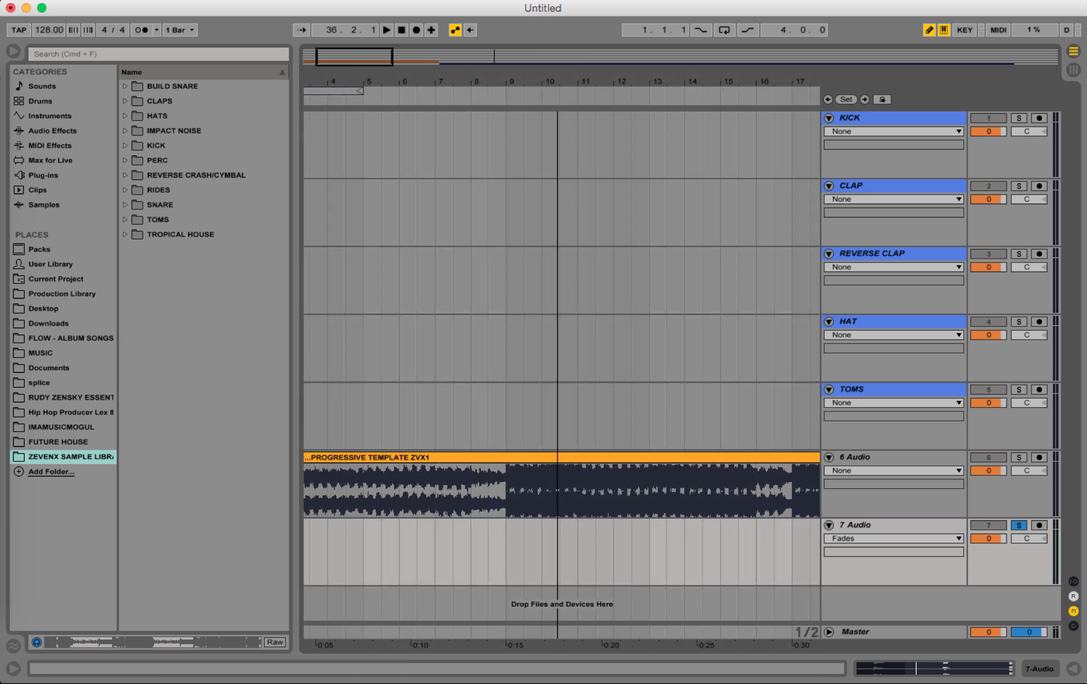
{"action": "left_click_drag", "start_coordinate": [558, 124], "coordinate": [607, 123]}
{"action": "scroll", "coordinate": [570, 501], "scroll_direction": "left", "scroll_amount": 2}
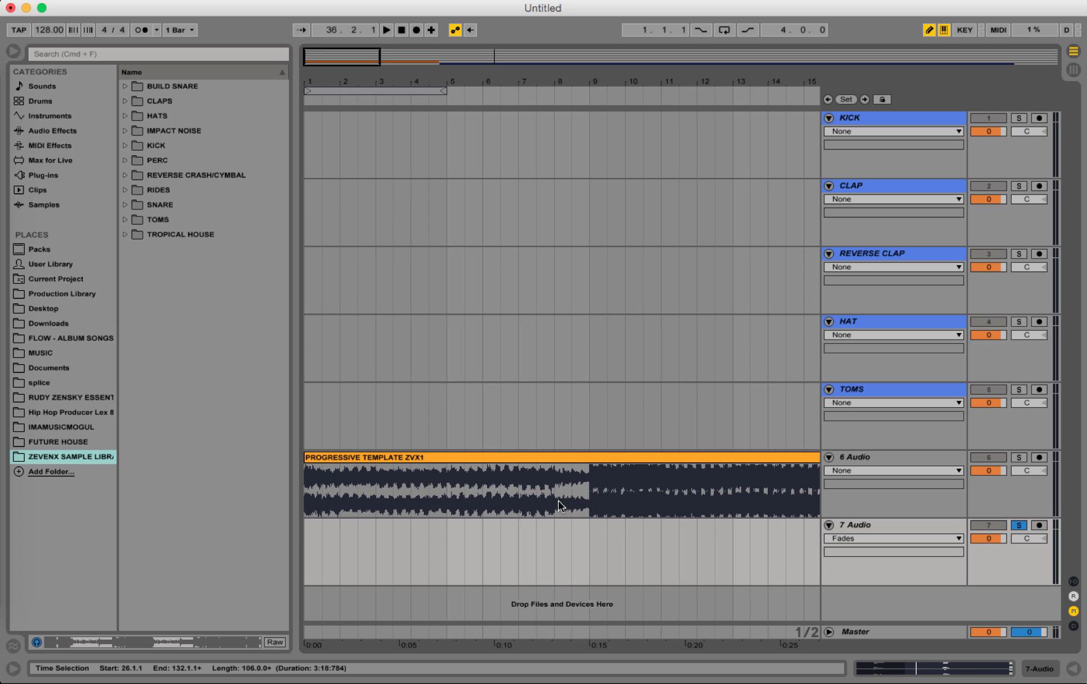
{"action": "left_click", "coordinate": [393, 451]}
{"action": "key", "text": "space"}
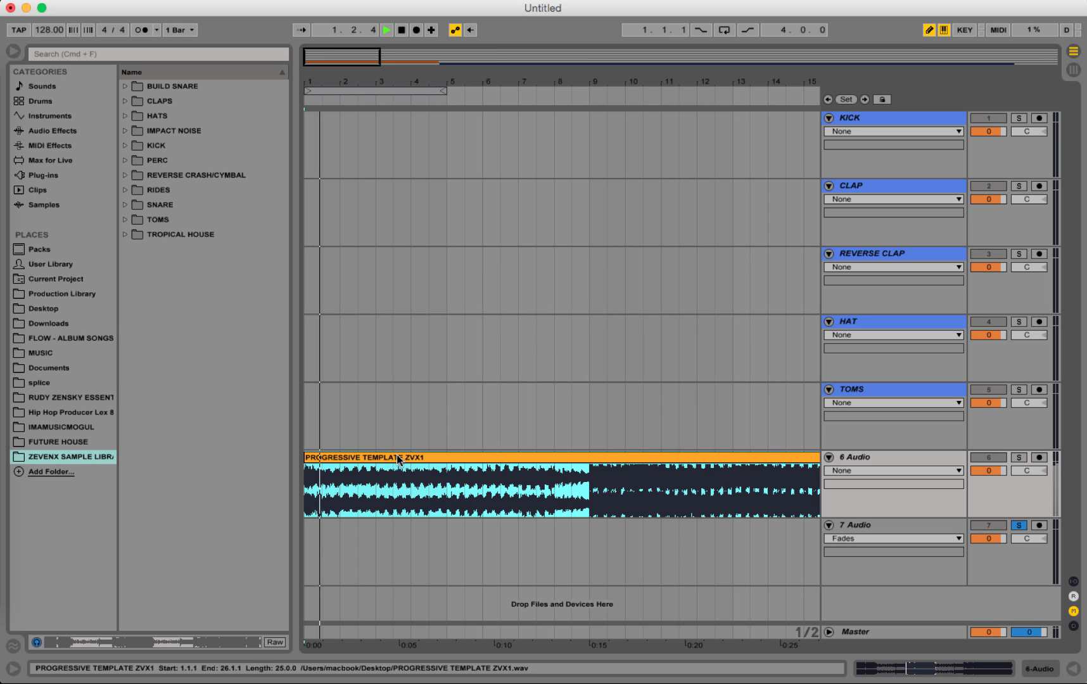
{"action": "left_click", "coordinate": [1019, 525]}
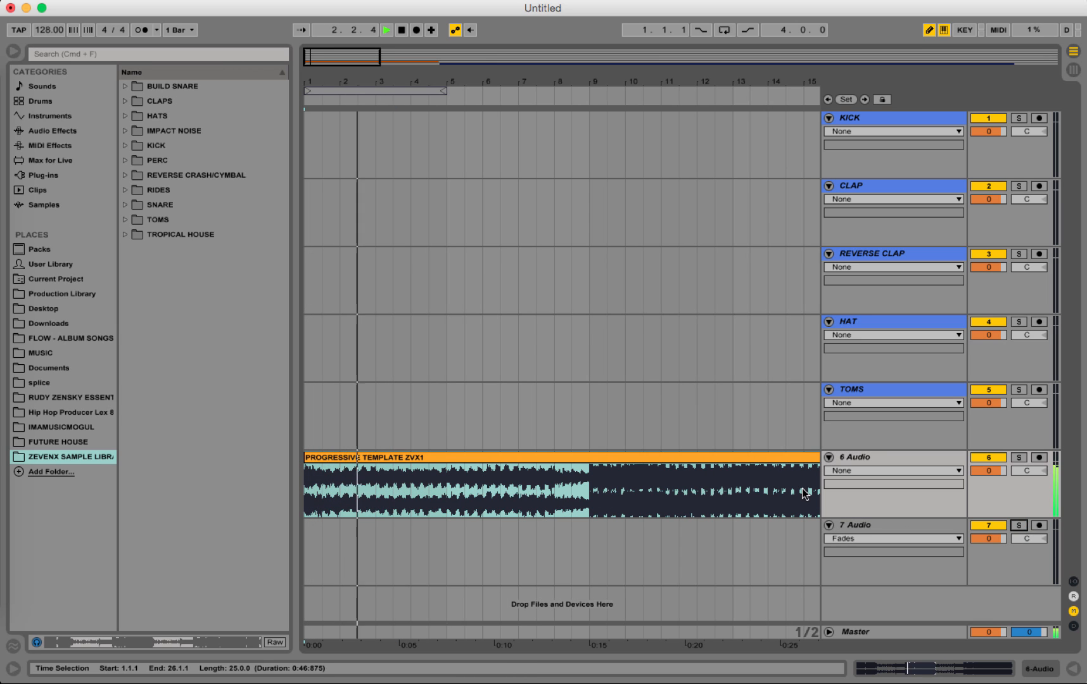
{"action": "key", "text": "XF86AudioRaiseVolume"}
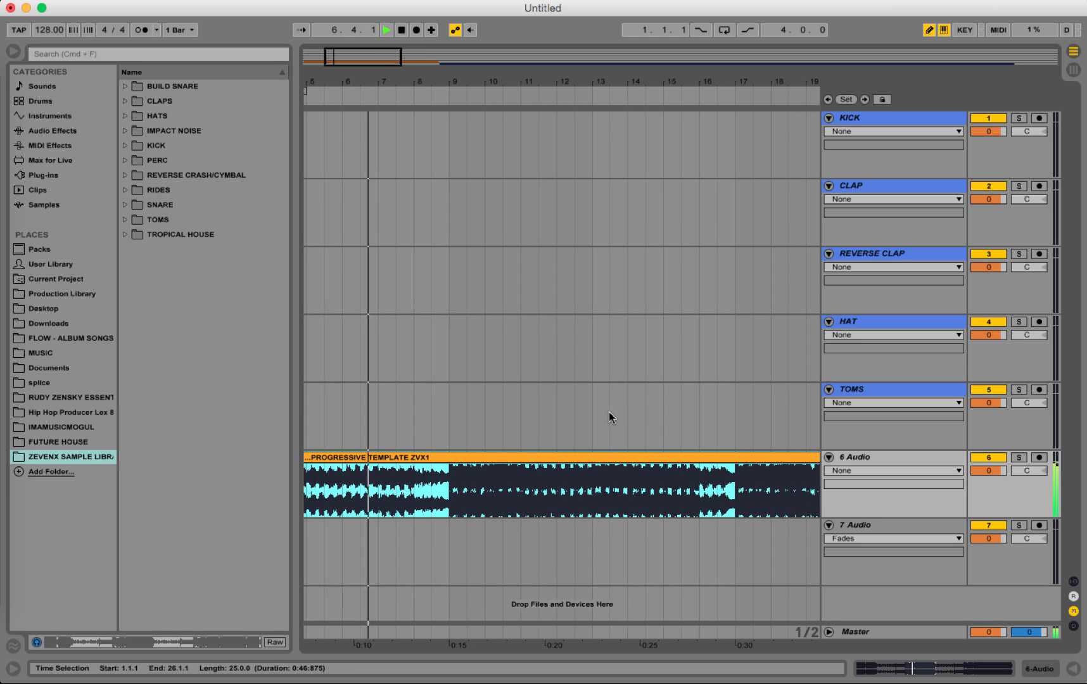
{"action": "scroll", "coordinate": [608, 411], "scroll_direction": "right", "scroll_amount": 2}
{"action": "left_click_drag", "start_coordinate": [685, 81], "coordinate": [524, 82]}
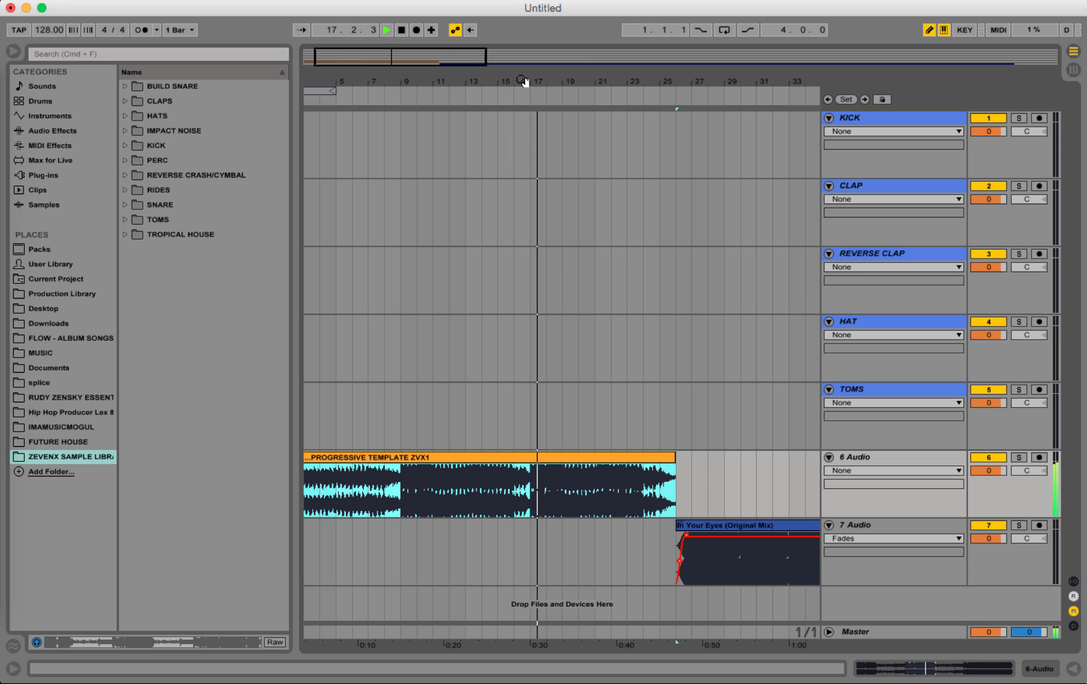
{"action": "key", "text": "space"}
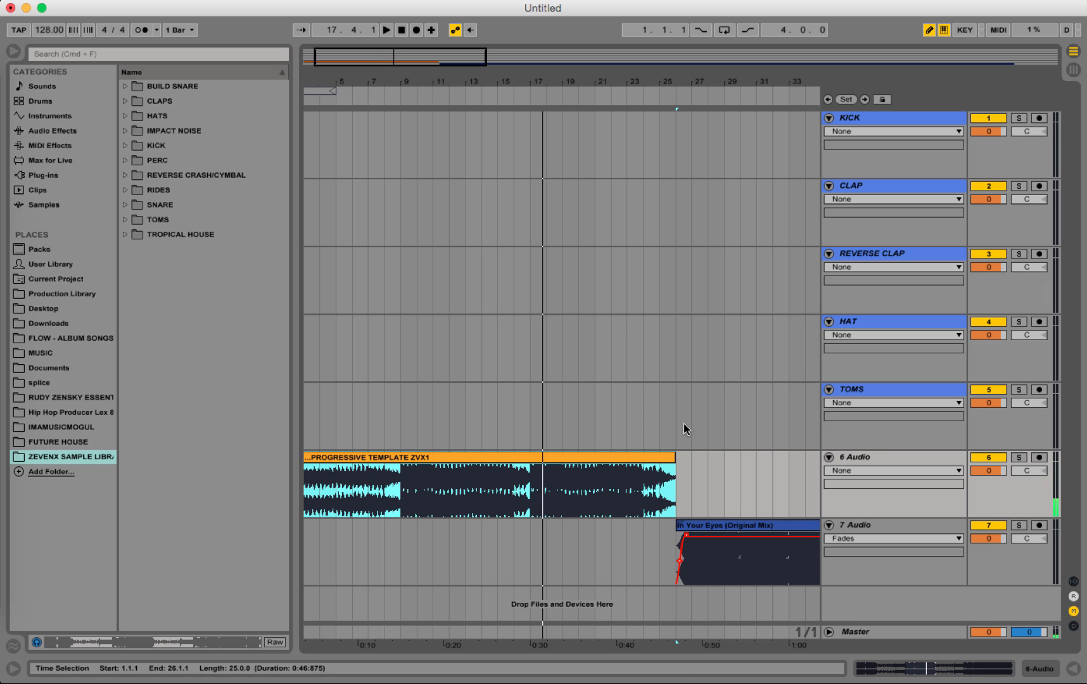
Listen to the In Your Eyes (Original Mix) reference clip from its start and stop playback in bar 38
{"action": "left_click", "coordinate": [701, 531]}
{"action": "scroll", "coordinate": [713, 336], "scroll_direction": "right", "scroll_amount": 5}
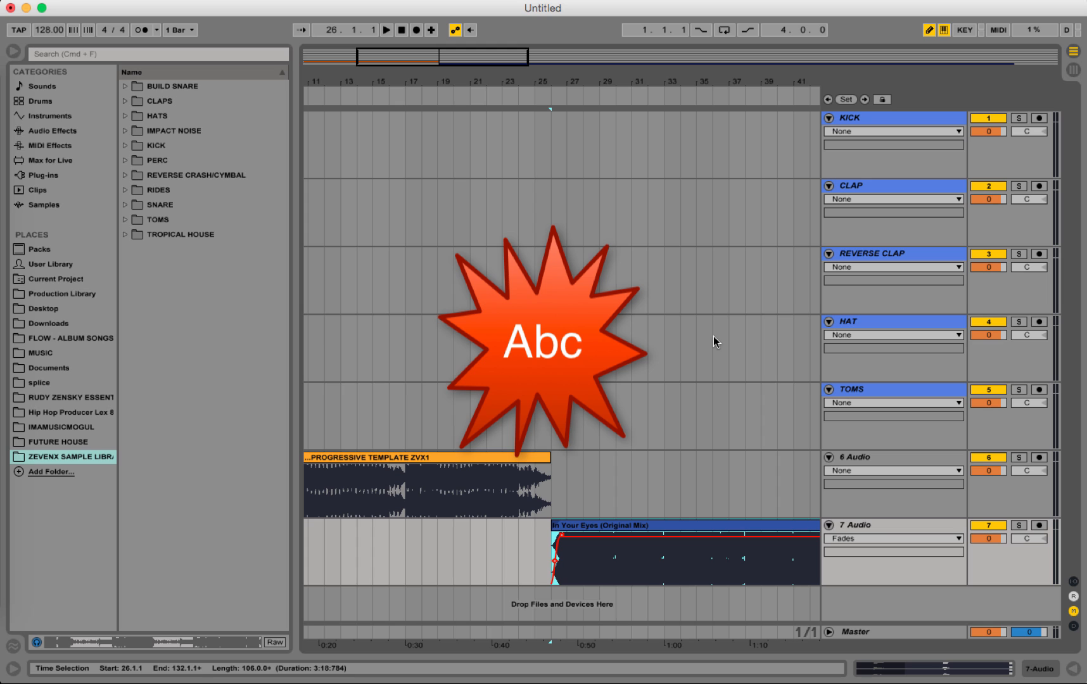
{"action": "key", "text": "space"}
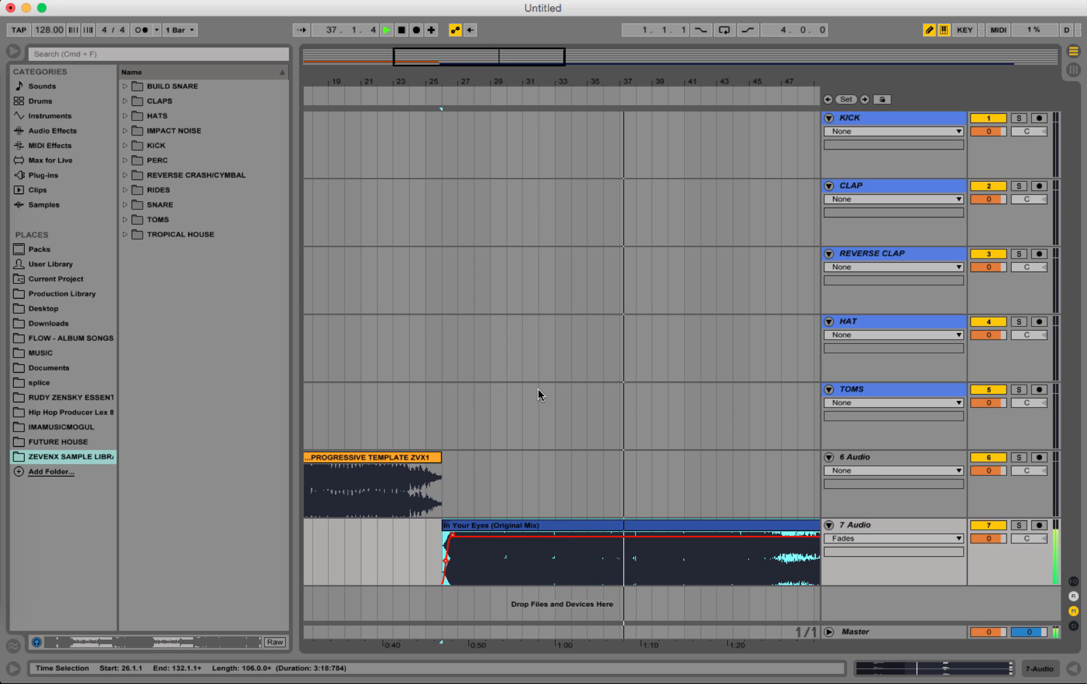
{"action": "key", "text": "space"}
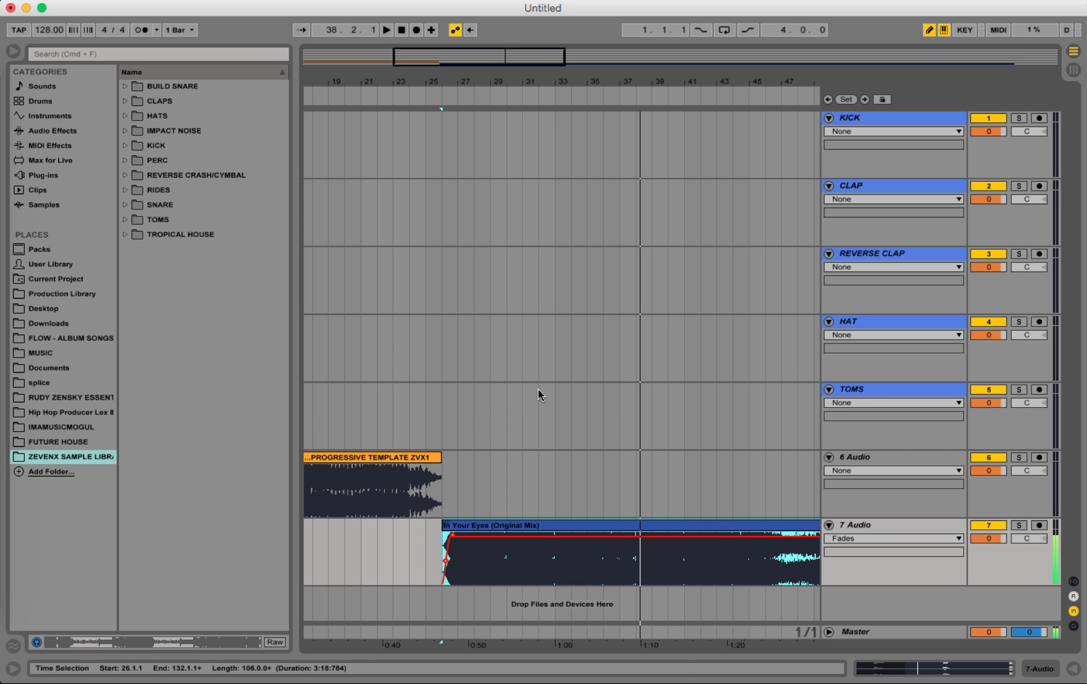
Delete the In Your Eyes reference clip and remove the 6 Audio and 7 Audio tracks
{"action": "key", "text": "Delete"}
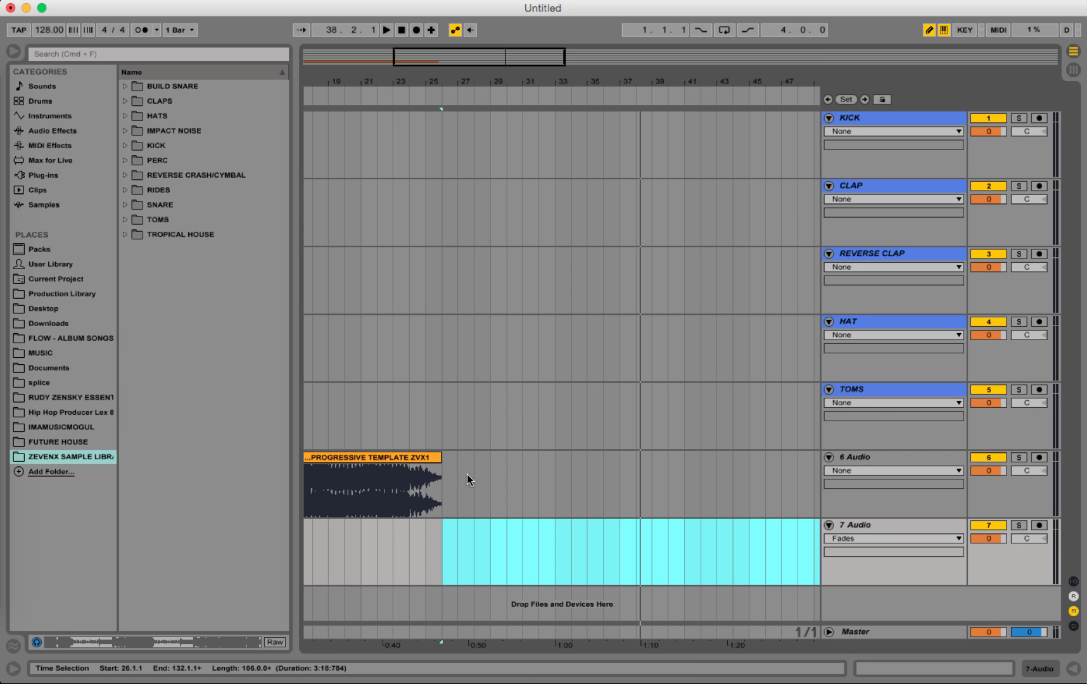
{"action": "left_click", "coordinate": [944, 476]}
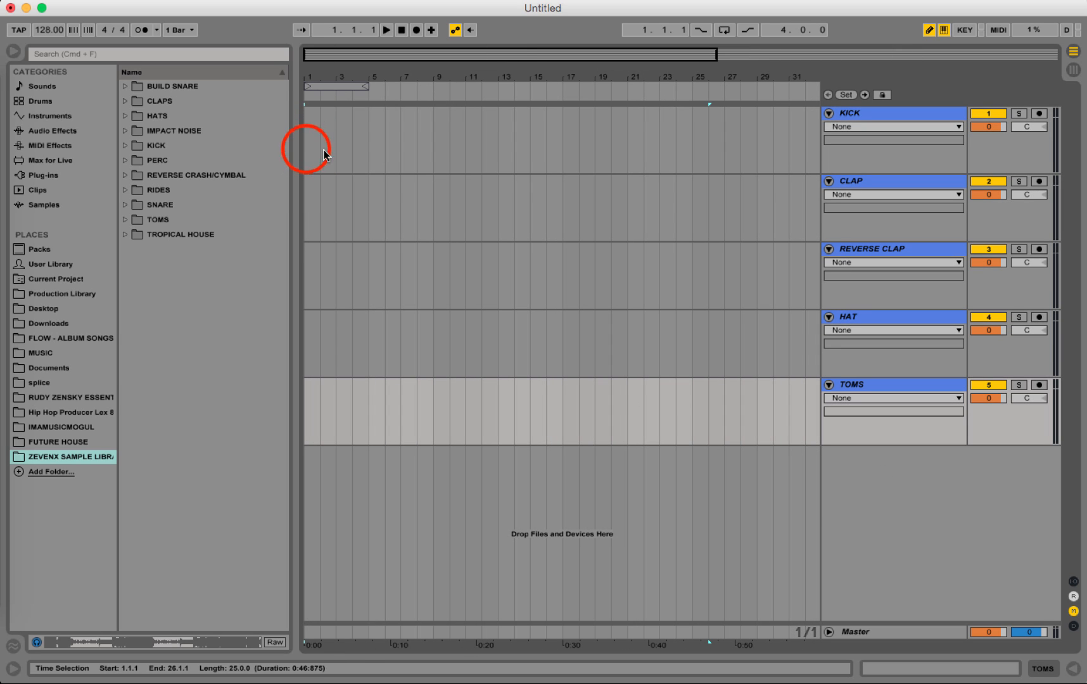
Widen the browser's places column enough to show the full ZEVENX SAMPLE LIBRARY folder name
{"action": "left_click", "coordinate": [306, 152]}
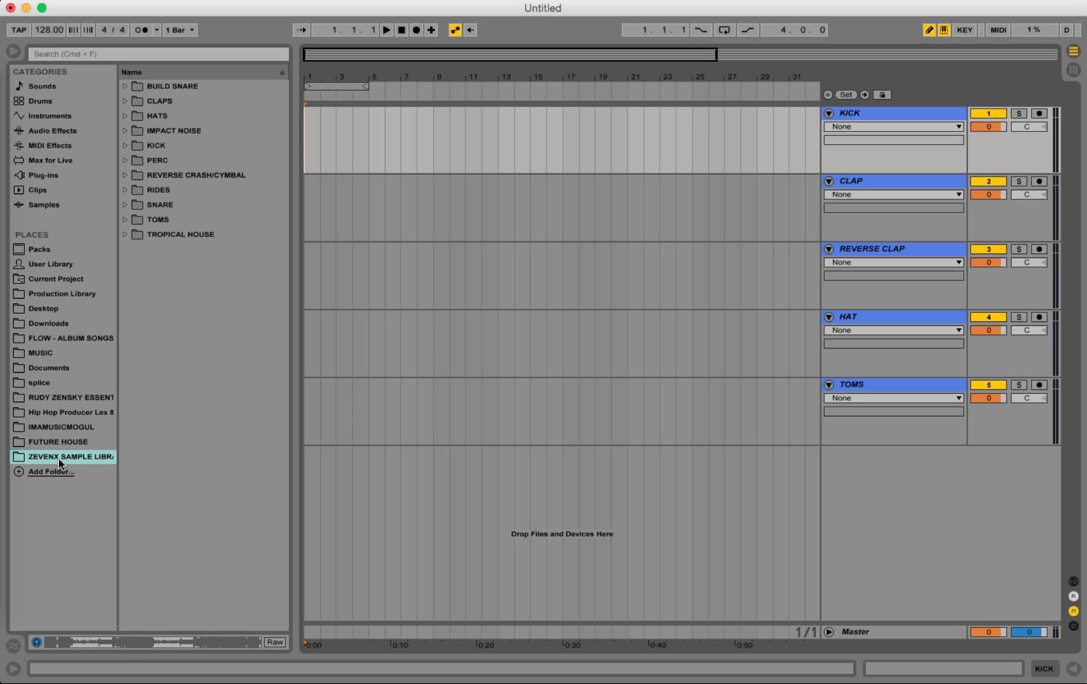
{"action": "left_click_drag", "start_coordinate": [117, 461], "coordinate": [141, 471]}
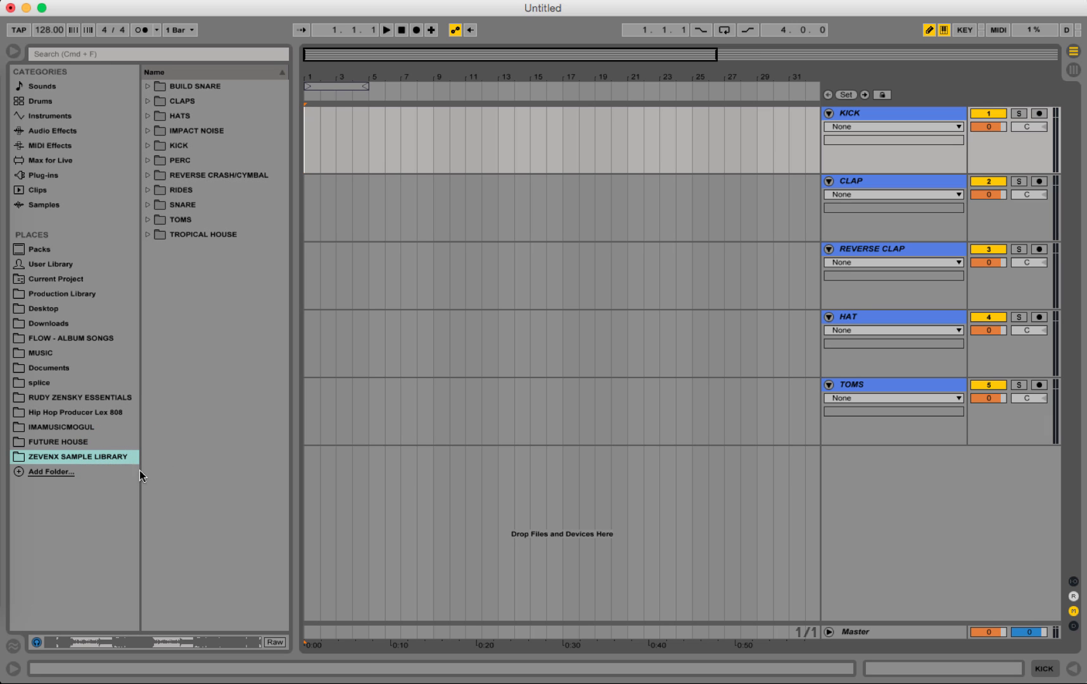
{"action": "left_click", "coordinate": [141, 452]}
{"action": "left_click_drag", "start_coordinate": [145, 456], "coordinate": [133, 455]}
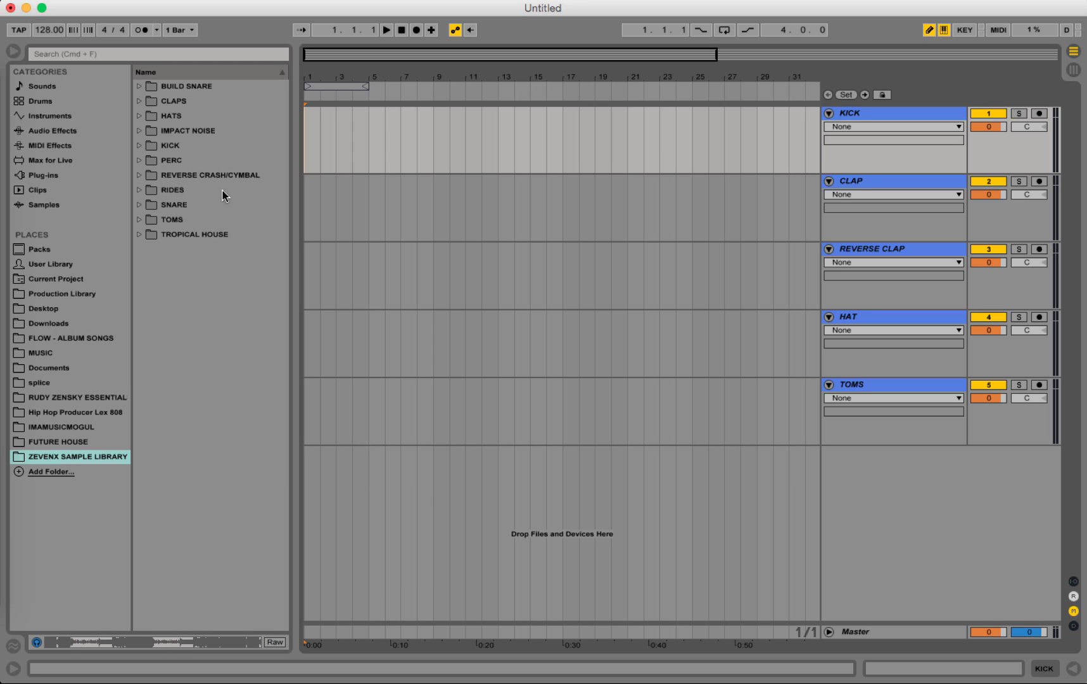
Open the sample library's KICK folder and preview Custom Kick 1-2.aif for the start of the KICK track
{"action": "left_click", "coordinate": [314, 127]}
{"action": "left_click", "coordinate": [314, 124]}
{"action": "left_click", "coordinate": [307, 123]}
{"action": "left_click", "coordinate": [307, 122]}
{"action": "left_click", "coordinate": [319, 75]}
{"action": "left_click_drag", "start_coordinate": [320, 74], "coordinate": [402, 139]}
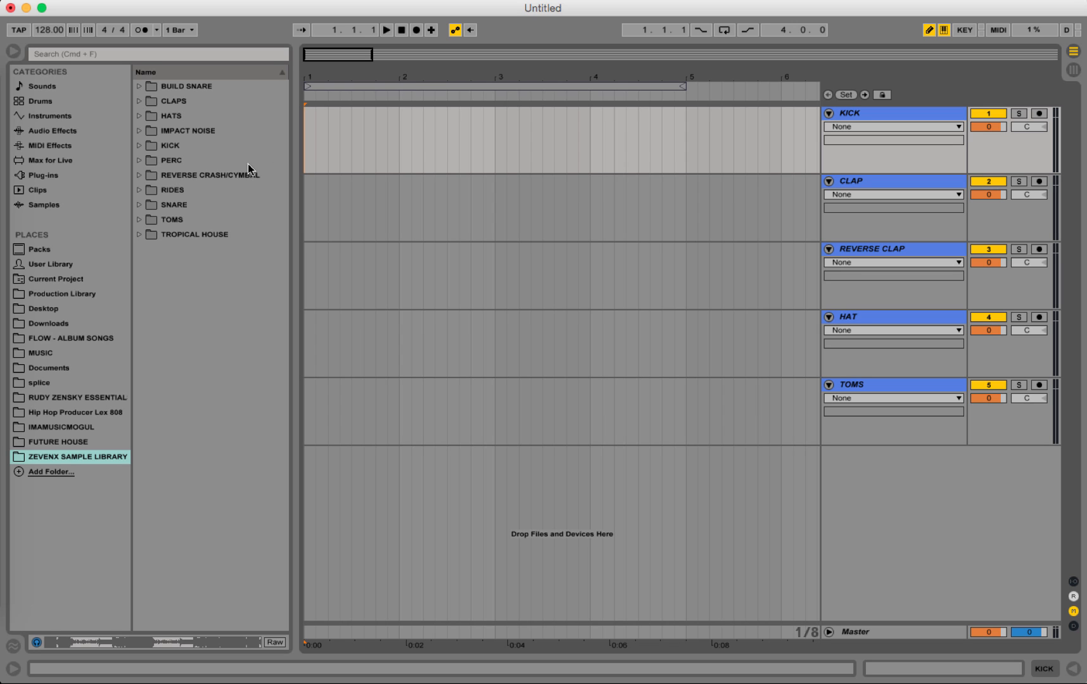
{"action": "left_click", "coordinate": [140, 147]}
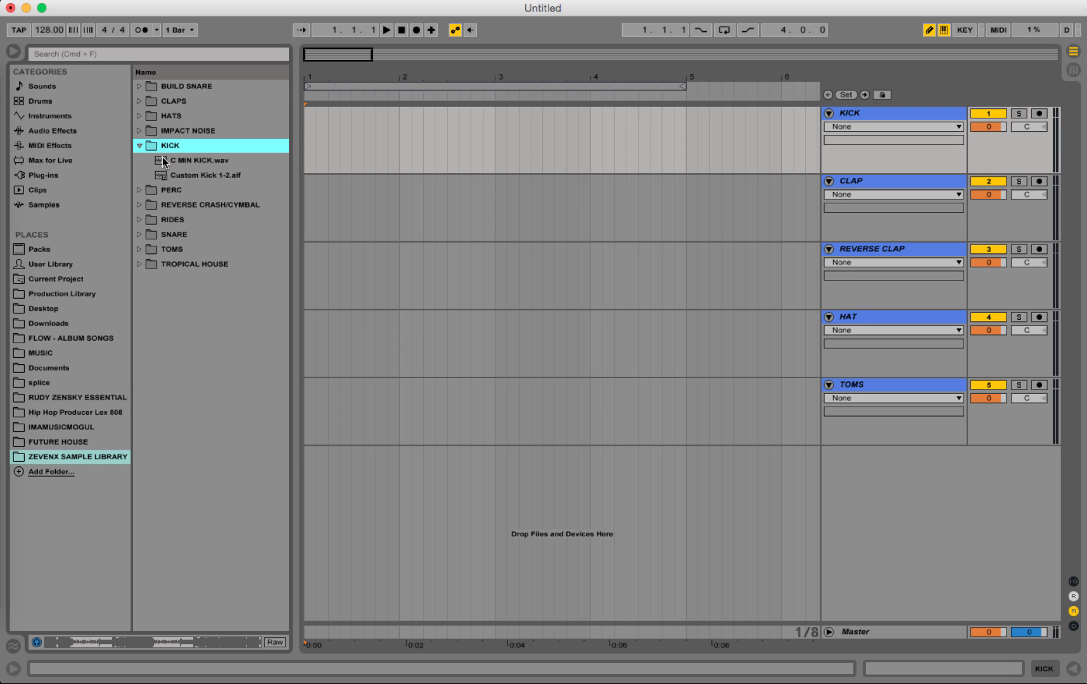
{"action": "left_click", "coordinate": [184, 175]}
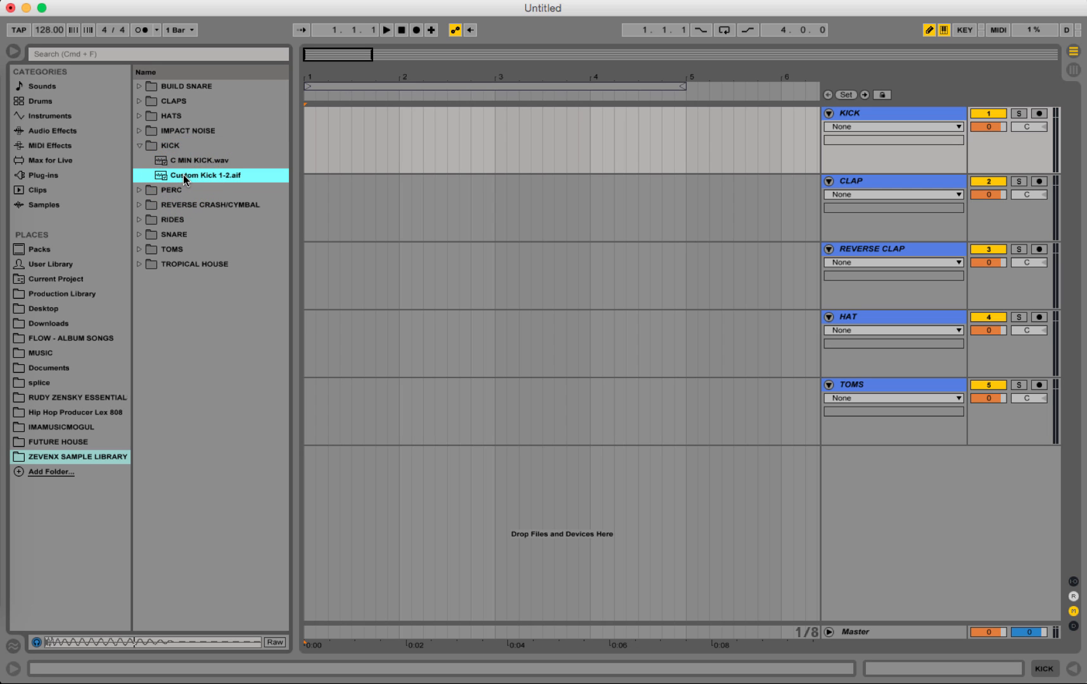
Turn on looping for the first four bars and place Custom Kick 1-2.aif at the start of the KICK track
{"action": "left_click", "coordinate": [469, 85]}
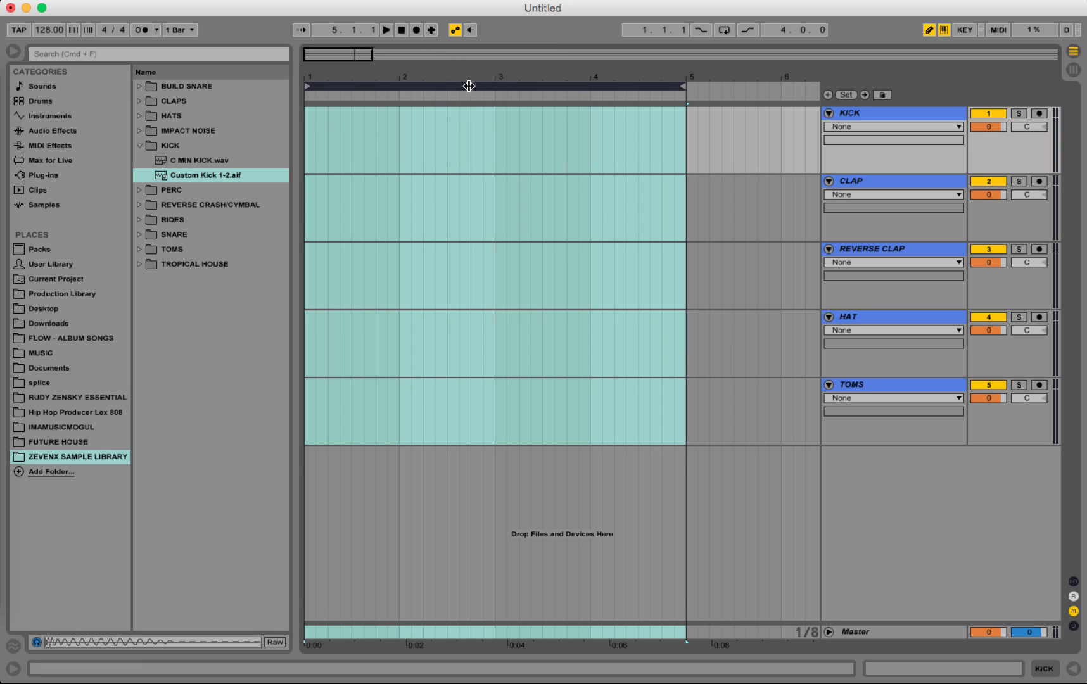
{"action": "key", "text": "super+l"}
{"action": "left_click", "coordinate": [183, 178]}
{"action": "left_click_drag", "start_coordinate": [182, 179], "coordinate": [311, 134]}
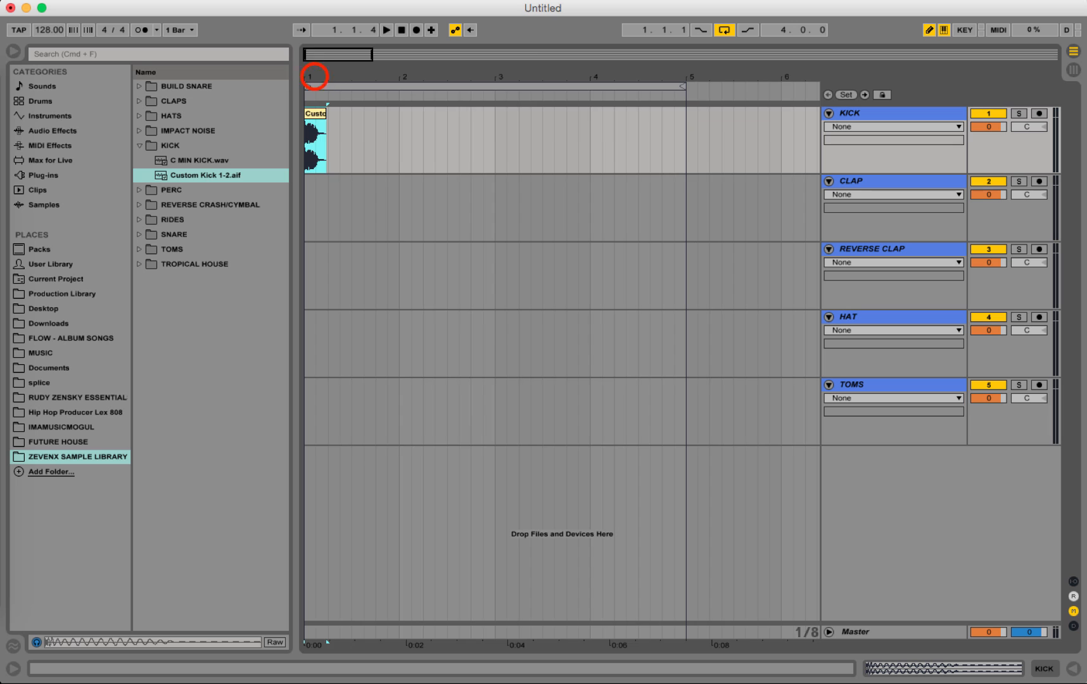
Duplicate the kick clip on every beat until the KICK track is filled through the end of bar 4
{"action": "left_click_drag", "start_coordinate": [315, 78], "coordinate": [318, 165]}
{"action": "left_click_drag", "start_coordinate": [498, 74], "coordinate": [401, 83]}
{"action": "key", "text": "super+d"}
{"action": "key", "text": "super+d"}
{"action": "key", "text": "super+d"}
{"action": "key", "text": "super+d"}
{"action": "key", "text": "super+d"}
{"action": "key", "text": "super+d"}
{"action": "key", "text": "super+d"}
{"action": "key", "text": "super+d"}
{"action": "key", "text": "super+d"}
{"action": "key", "text": "super+d"}
{"action": "key", "text": "super+d"}
{"action": "left_click", "coordinate": [407, 72]}
{"action": "key", "text": "super+d"}
{"action": "key", "text": "super+d"}
{"action": "key", "text": "super+d"}
{"action": "key", "text": "super+d"}
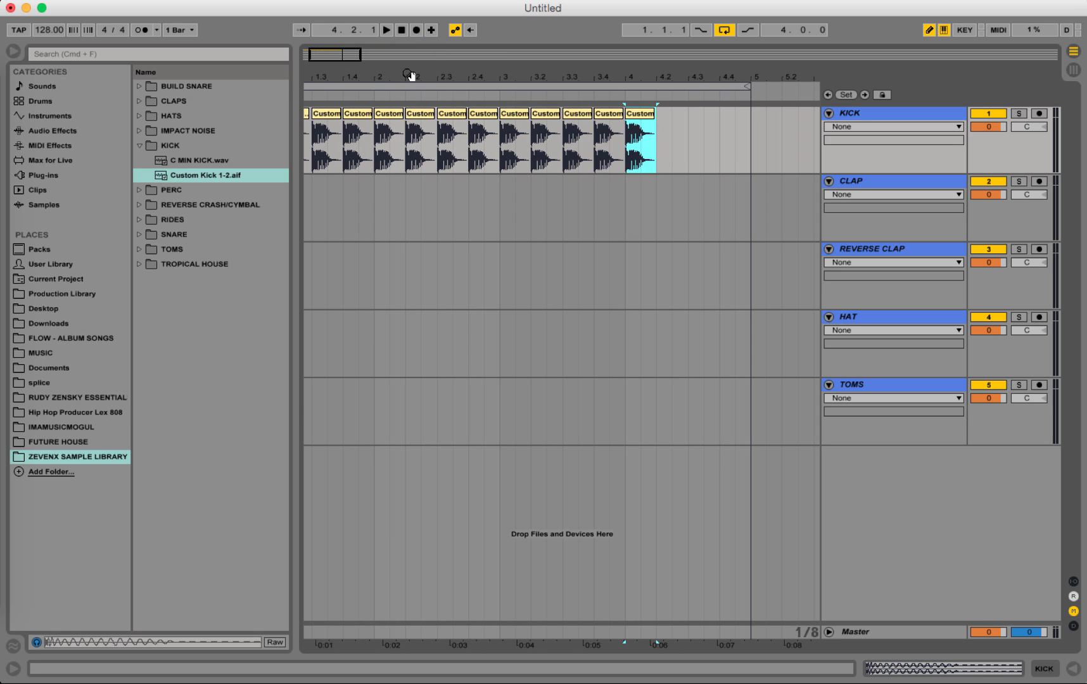
{"action": "left_click_drag", "start_coordinate": [424, 76], "coordinate": [457, 75]}
Set the KICK track volume to -7.0 dB and play back the looped kick pattern from the first clip
{"action": "left_click", "coordinate": [316, 114]}
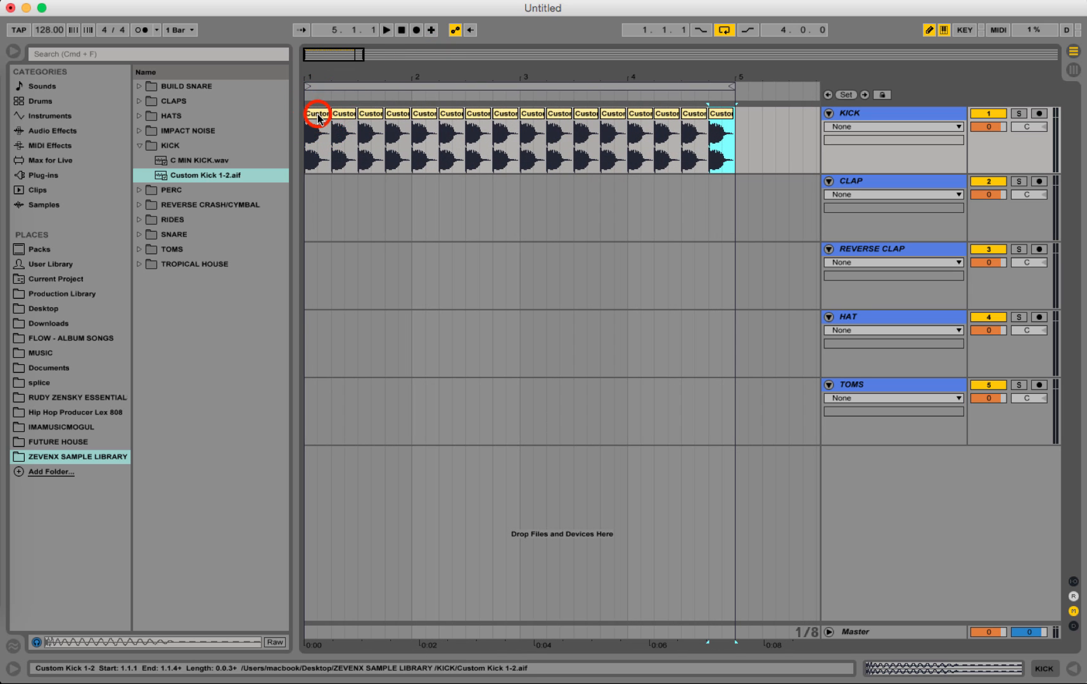
{"action": "left_click", "coordinate": [1001, 127]}
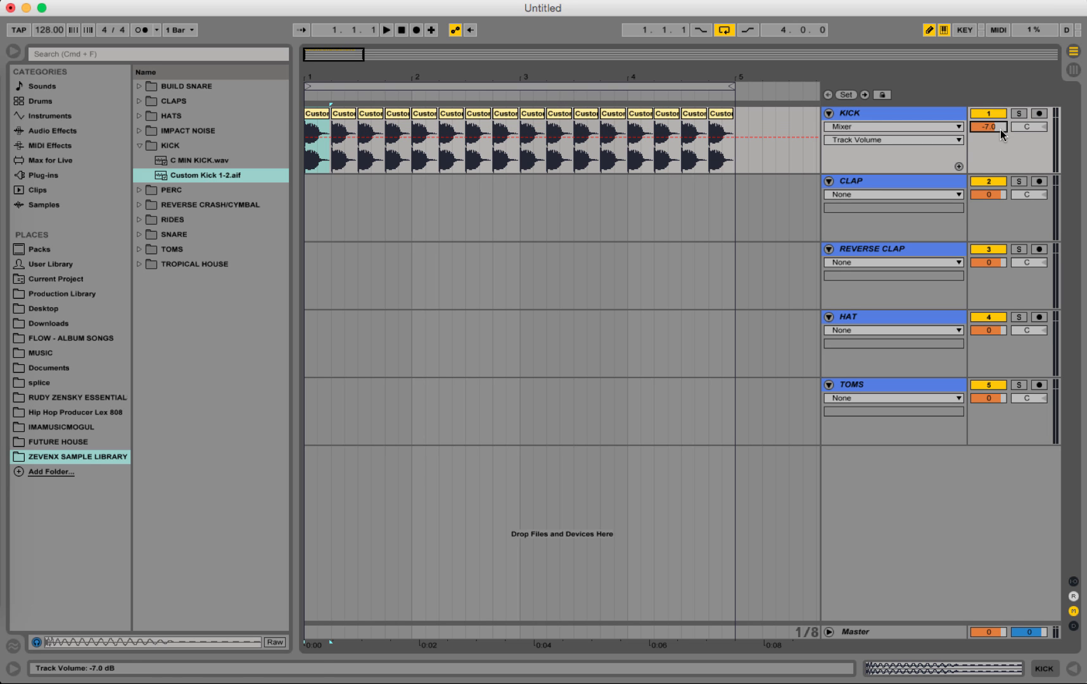
{"action": "left_click", "coordinate": [348, 80]}
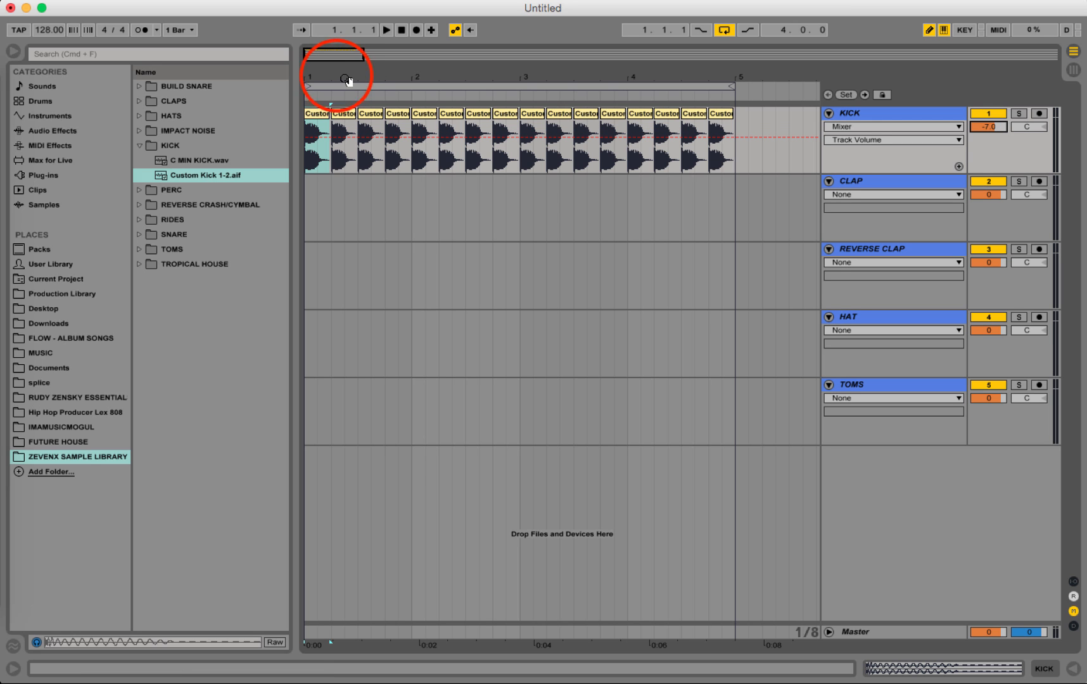
{"action": "left_click_drag", "start_coordinate": [348, 79], "coordinate": [365, 79]}
{"action": "key", "text": "space"}
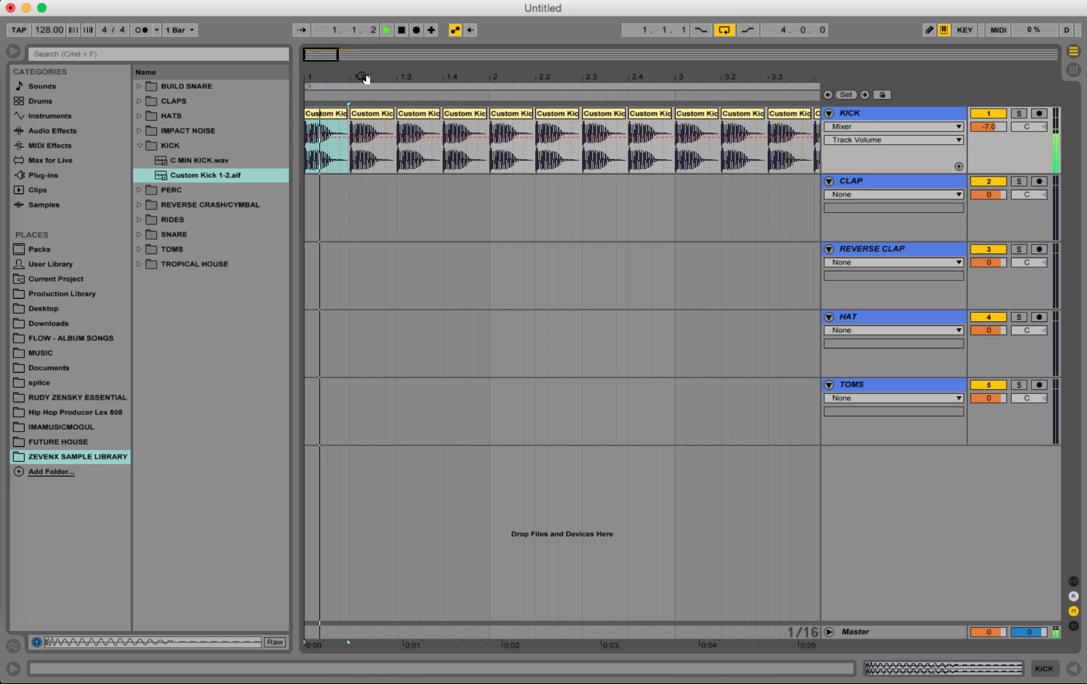
{"action": "left_click", "coordinate": [362, 77]}
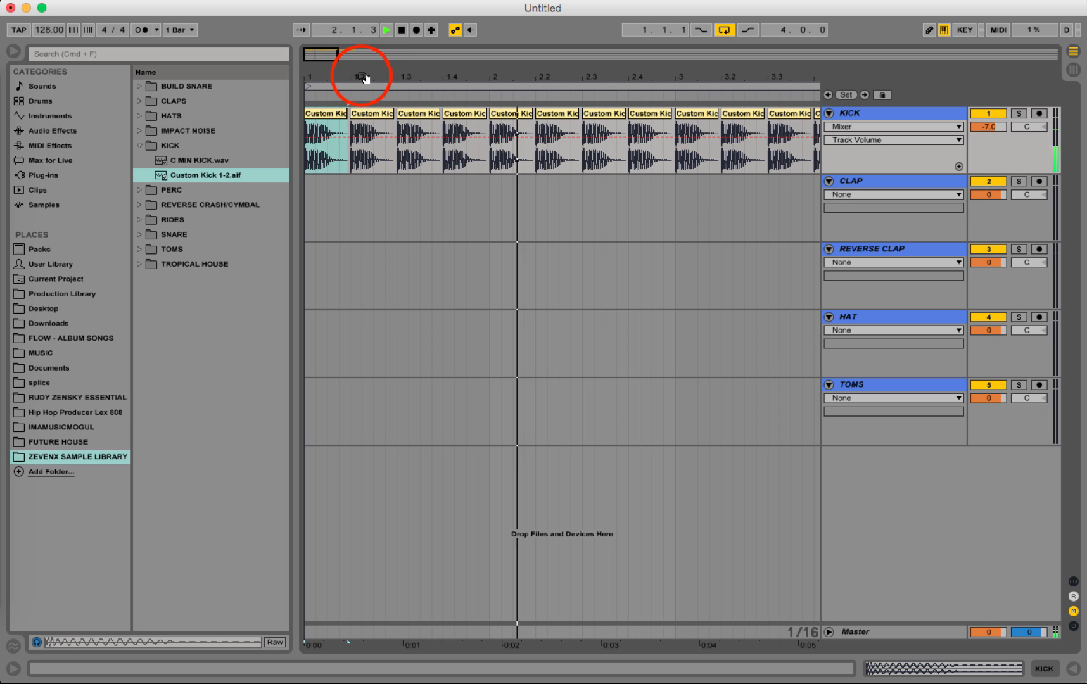
{"action": "left_click_drag", "start_coordinate": [362, 76], "coordinate": [347, 77]}
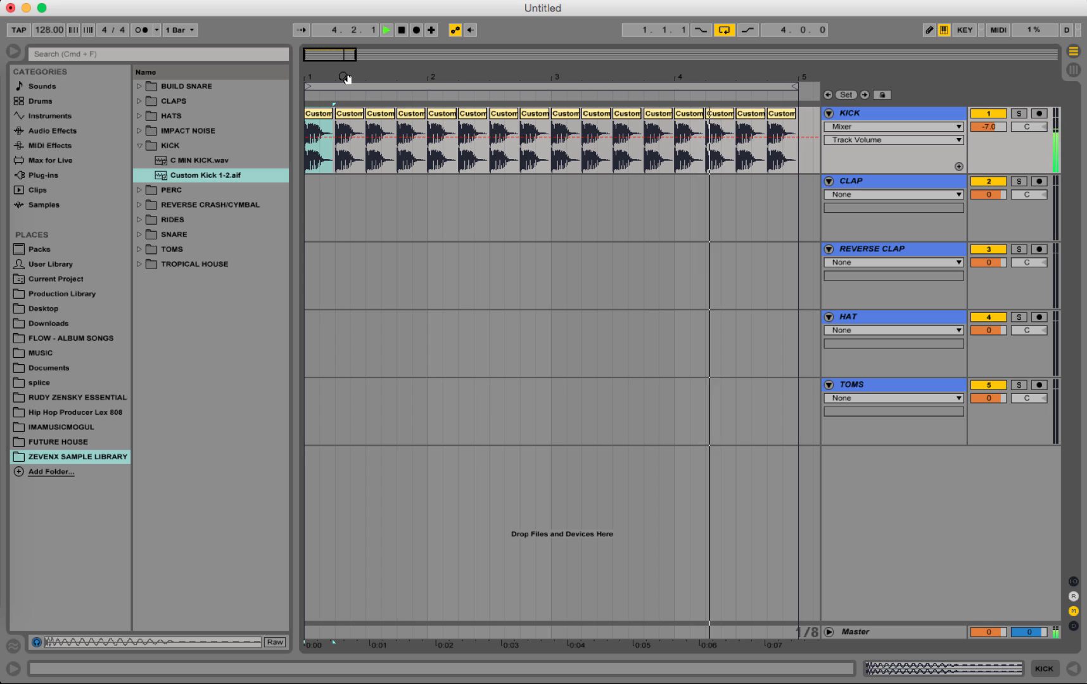
{"action": "key", "text": "space"}
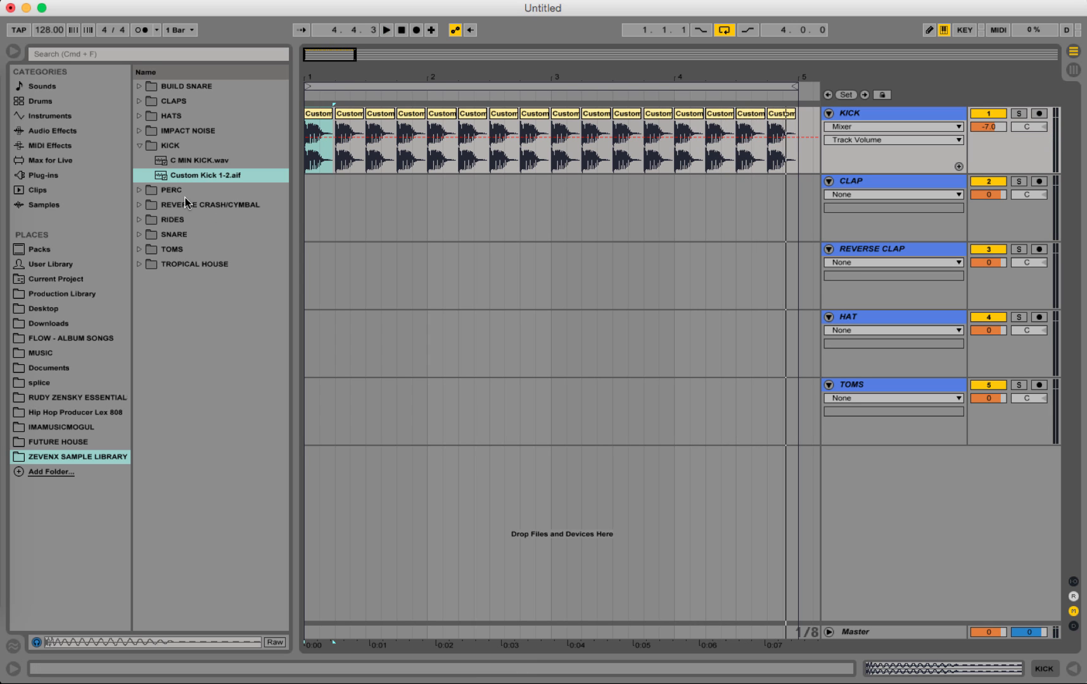
Select the CLAP track and preview VES2 Claps & Snares 003 R.wav and Clap Loop4.wav from the CLAPS folder
{"action": "left_click", "coordinate": [140, 145]}
{"action": "left_click", "coordinate": [867, 184]}
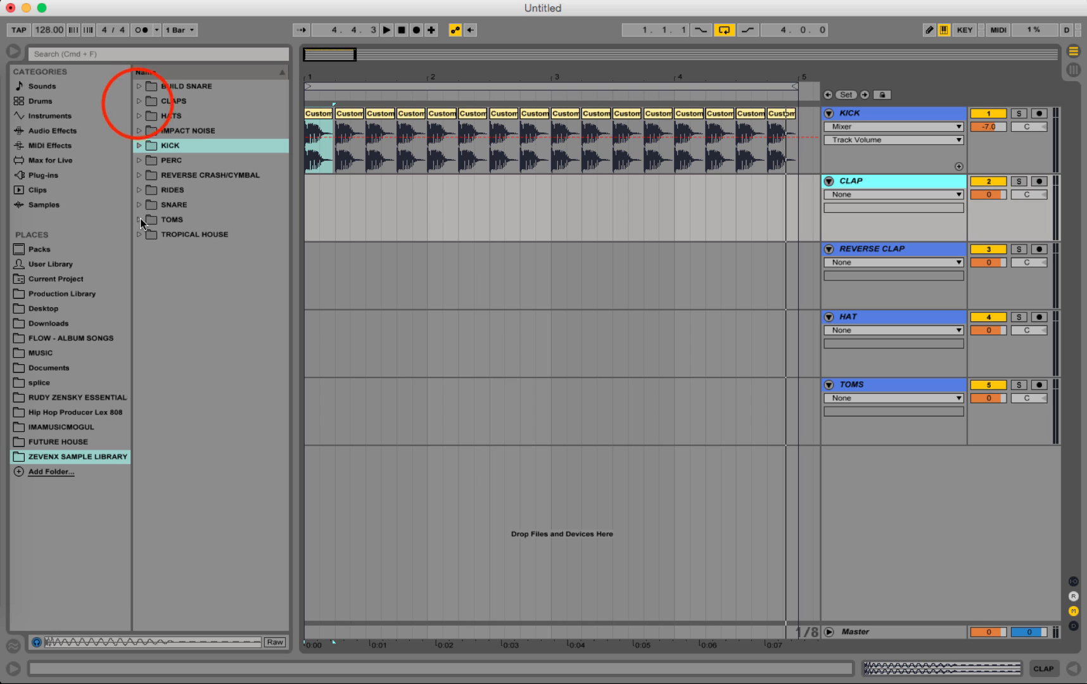
{"action": "left_click", "coordinate": [140, 101]}
{"action": "left_click", "coordinate": [167, 131]}
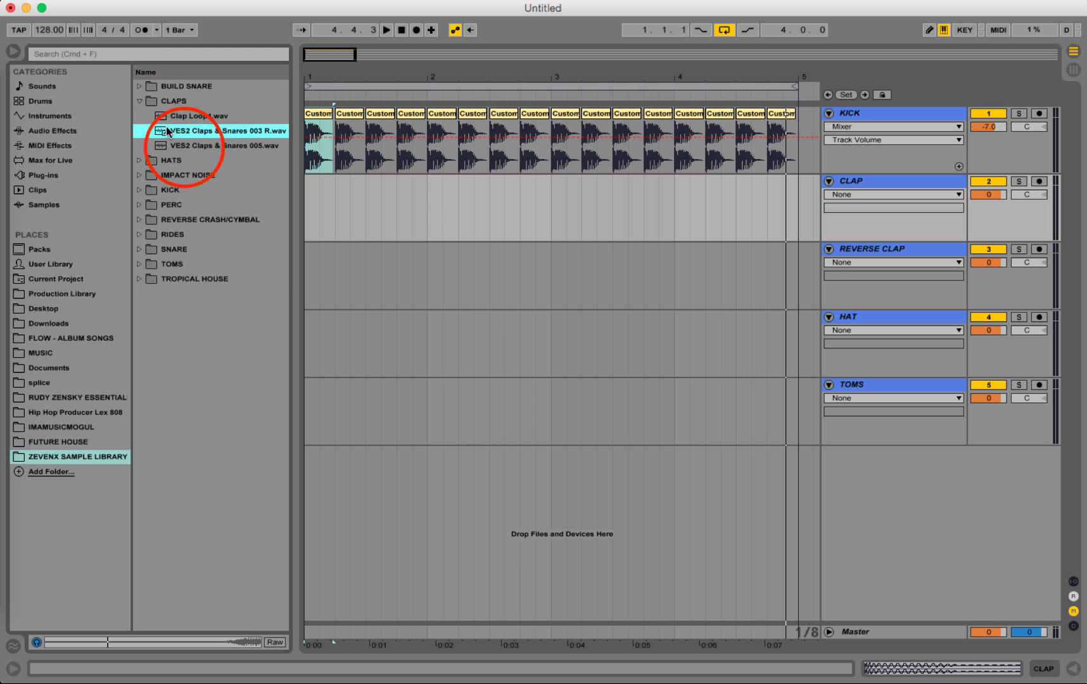
{"action": "left_click", "coordinate": [201, 116]}
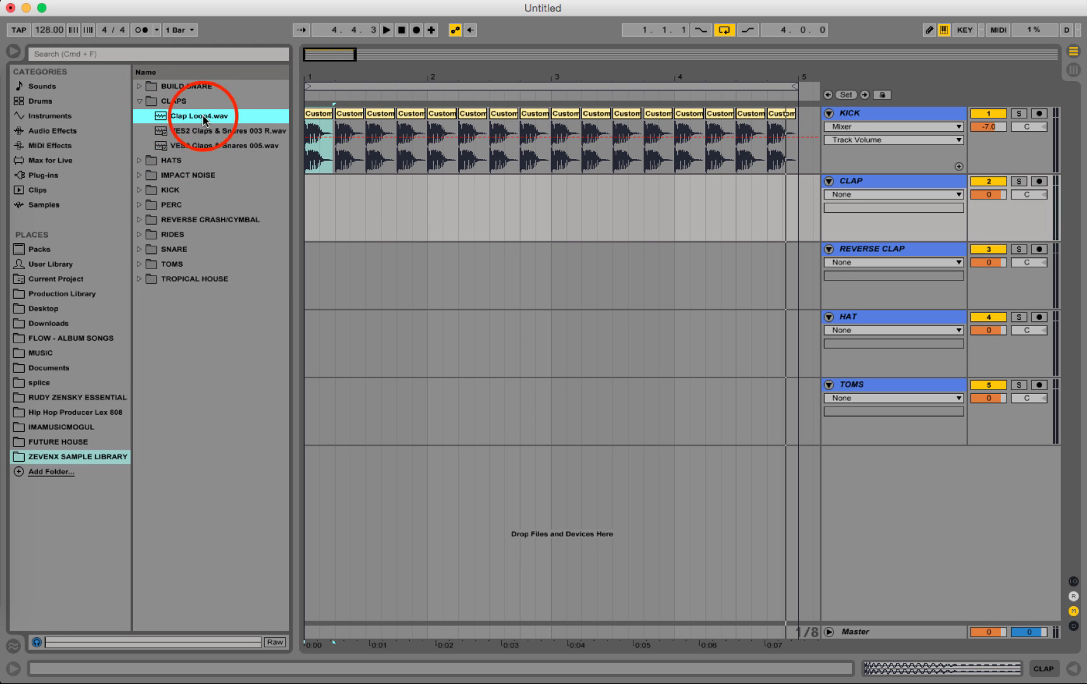
Open the SNARE folder and preview its Drop Snare, Snare Basic and VES2 Claps & Snares samples, ending on VES2 Claps & Snares 085.wav
{"action": "left_click", "coordinate": [141, 249]}
{"action": "left_click", "coordinate": [197, 305]}
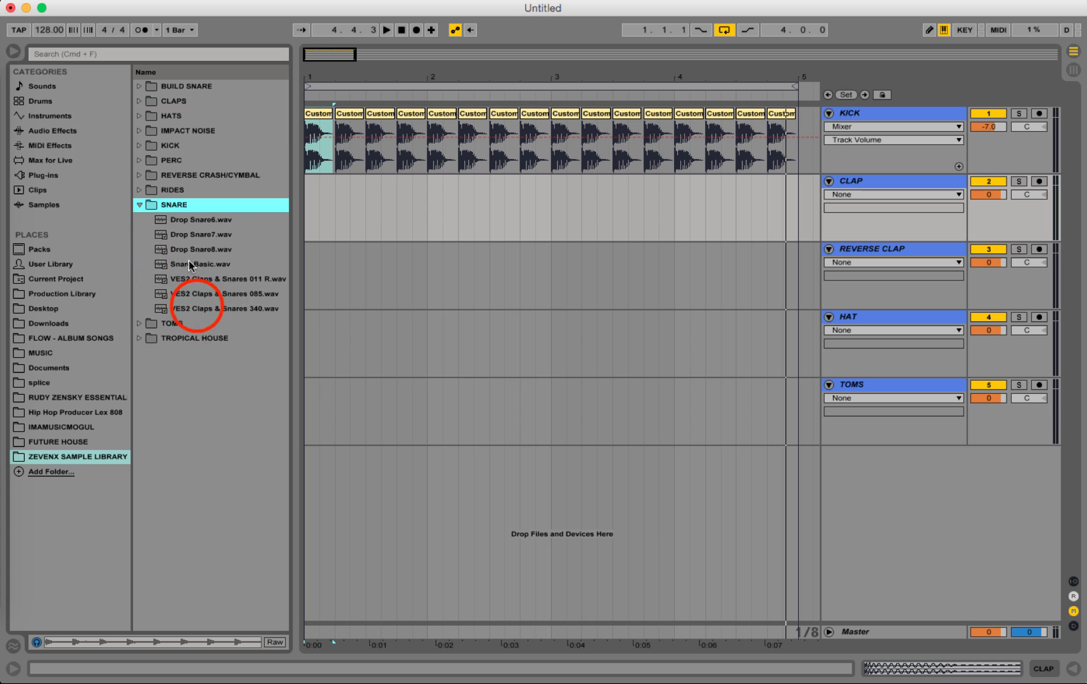
{"action": "left_click", "coordinate": [197, 307]}
{"action": "left_click", "coordinate": [220, 281]}
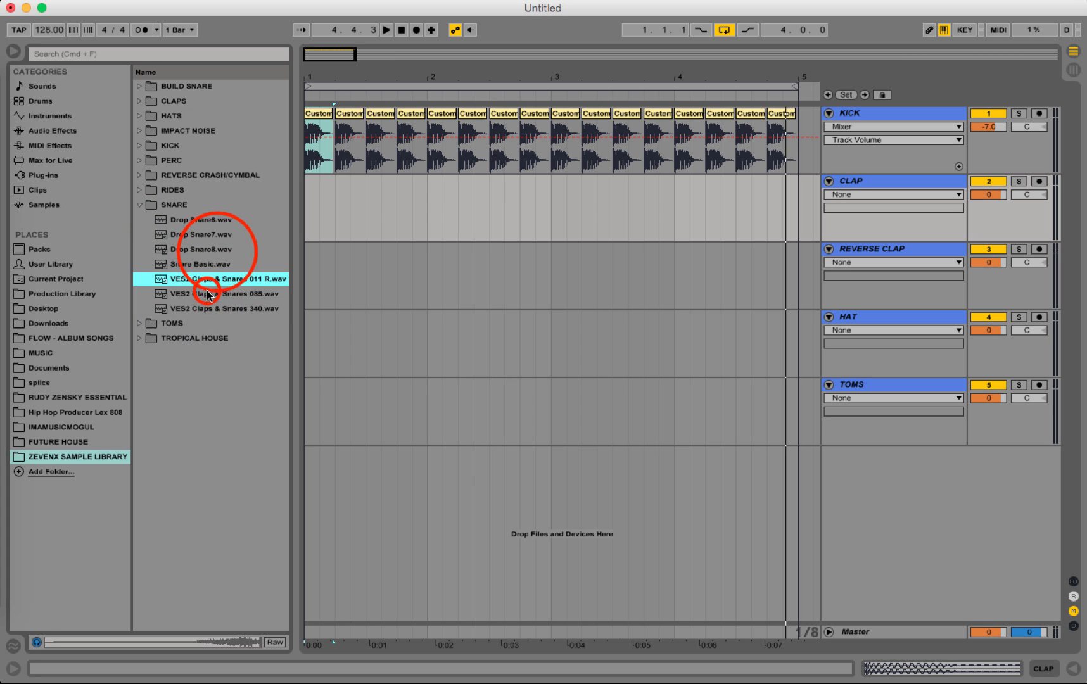
{"action": "left_click", "coordinate": [209, 295]}
{"action": "left_click", "coordinate": [201, 251]}
{"action": "left_click", "coordinate": [209, 263]}
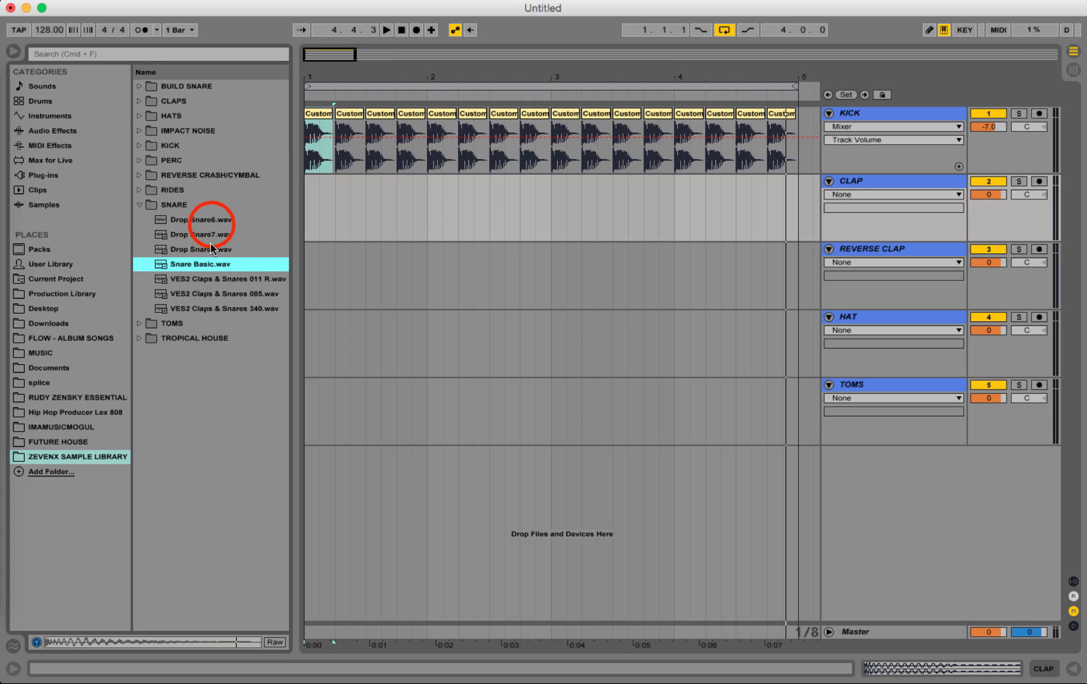
{"action": "left_click", "coordinate": [212, 222]}
{"action": "left_click", "coordinate": [213, 235]}
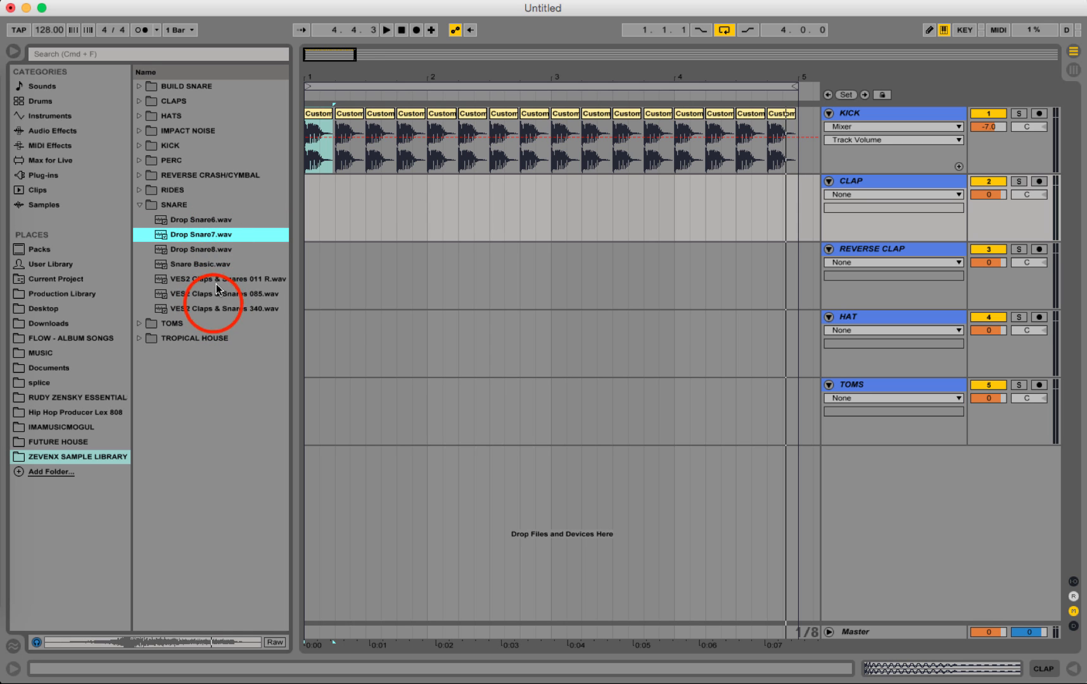
{"action": "left_click", "coordinate": [213, 308]}
{"action": "left_click", "coordinate": [216, 293]}
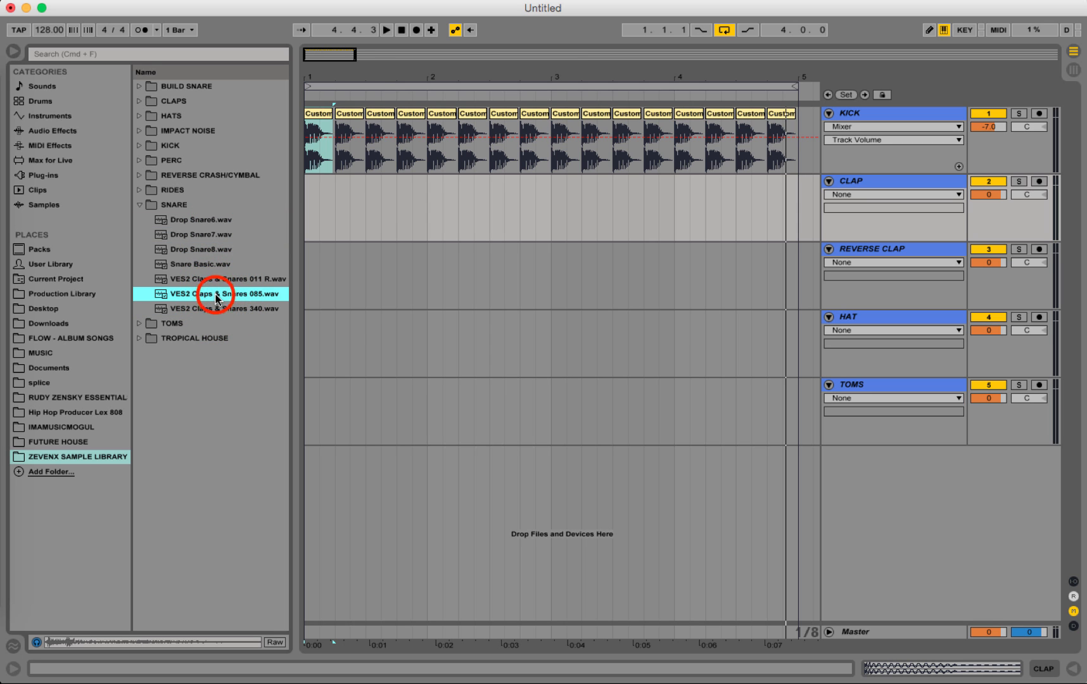
Place VES2 Claps & Snares 085.wav on the REVERSE CLAP track at beat 1.2, in line with the second kick
{"action": "left_click", "coordinate": [343, 77]}
{"action": "left_click_drag", "start_coordinate": [344, 81], "coordinate": [520, 81]}
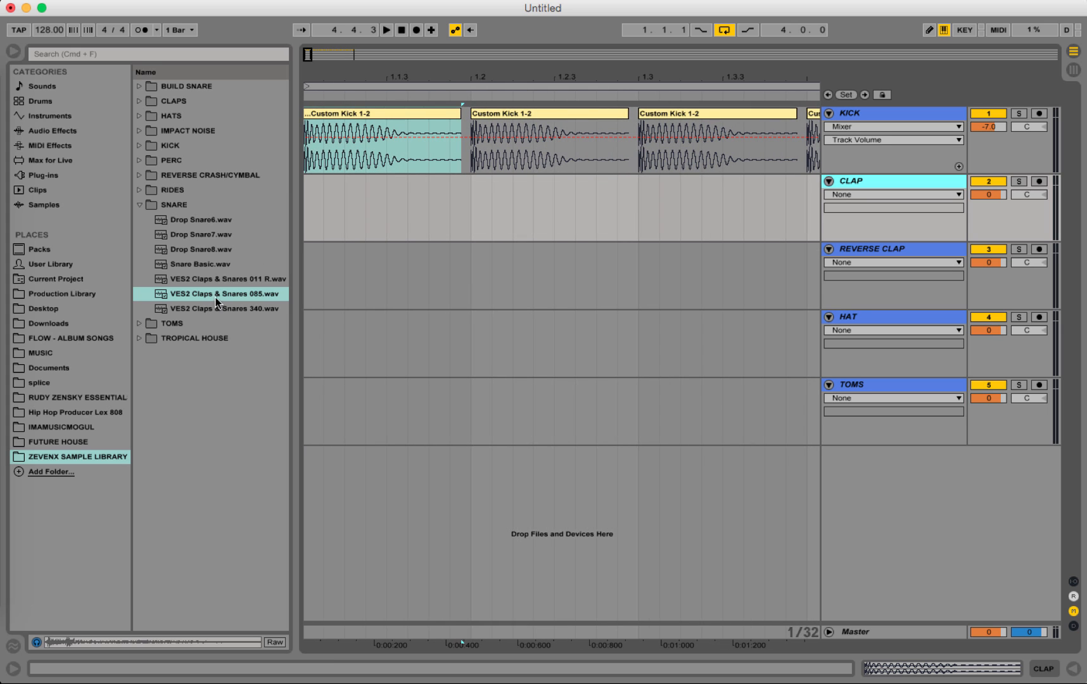
{"action": "left_click_drag", "start_coordinate": [210, 296], "coordinate": [466, 282]}
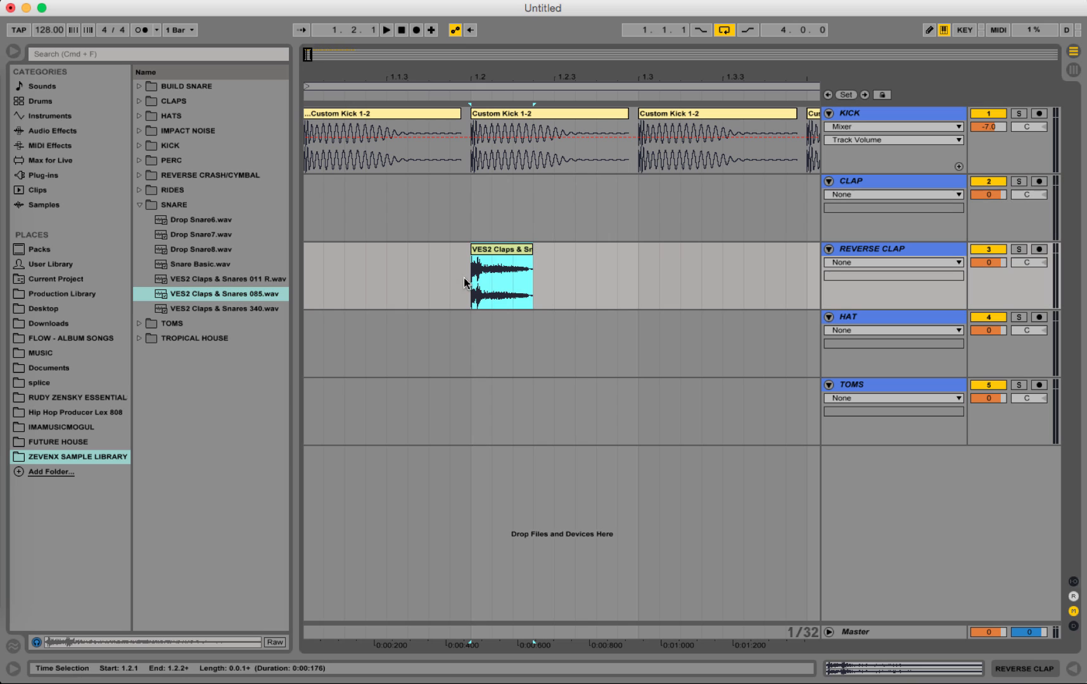
Examine the attack of the snare clip at beat 1.2 and audition it with the REVERSE CLAP track soloed, ending with the solo off
{"action": "left_click", "coordinate": [472, 73]}
{"action": "left_click_drag", "start_coordinate": [476, 74], "coordinate": [477, 111]}
{"action": "left_click", "coordinate": [488, 283]}
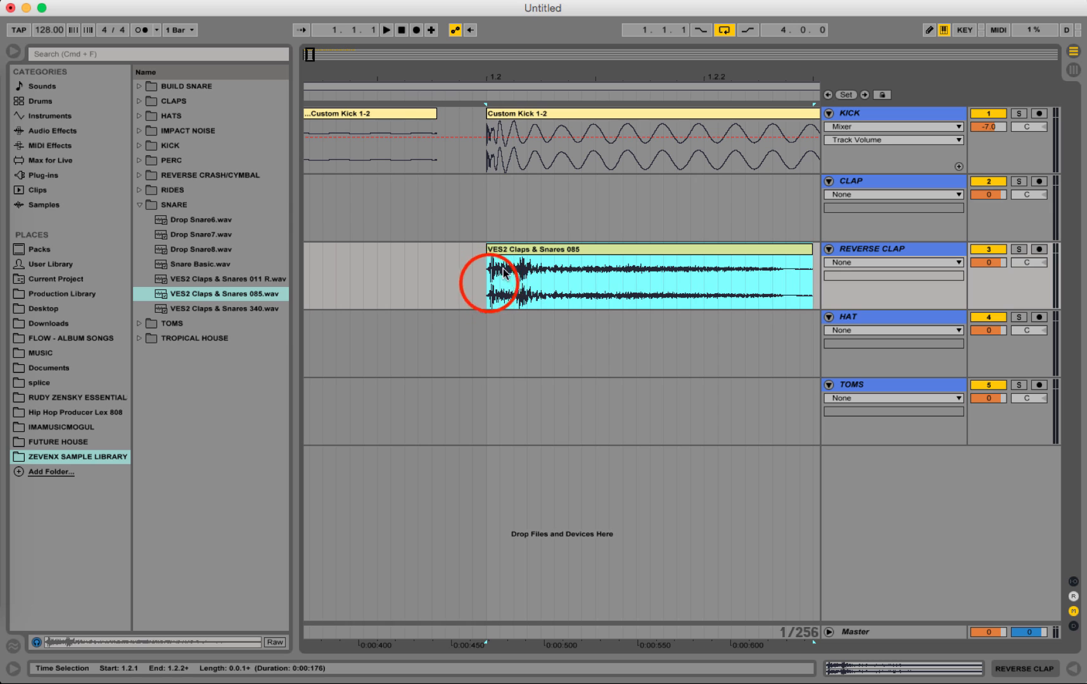
{"action": "left_click", "coordinate": [490, 289]}
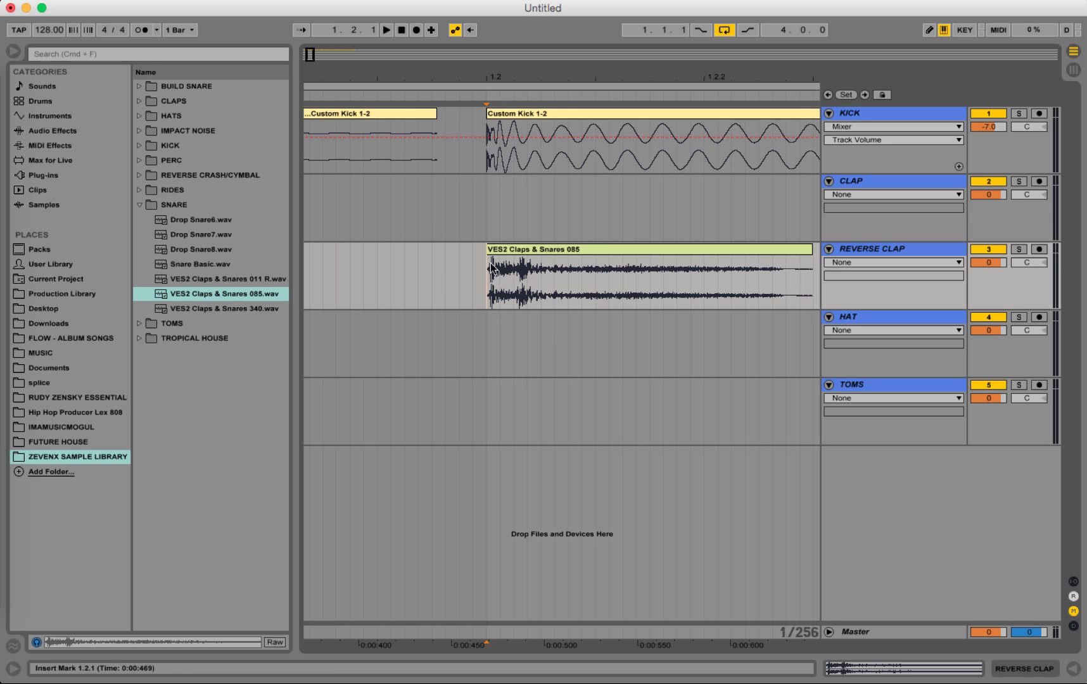
{"action": "left_click", "coordinate": [524, 276]}
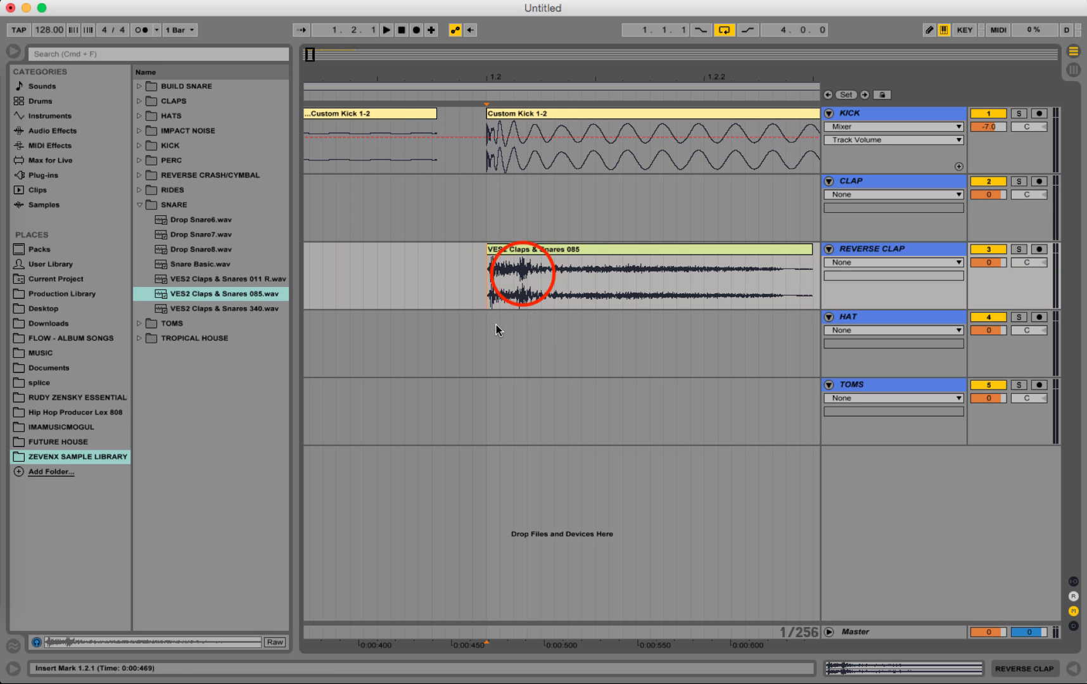
{"action": "left_click", "coordinate": [528, 249]}
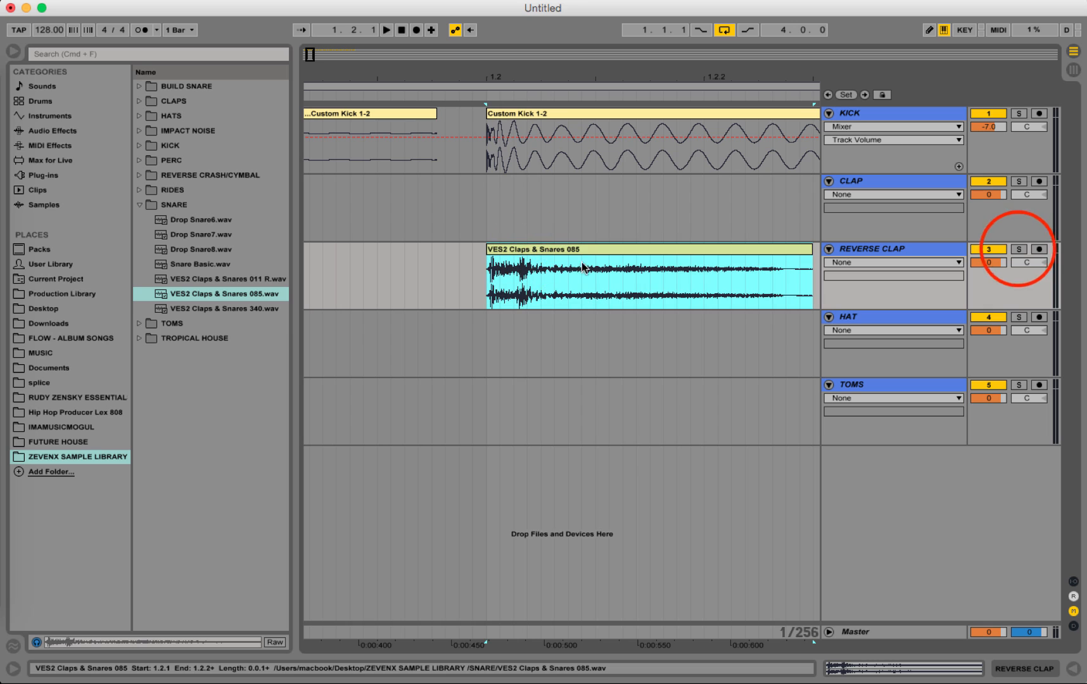
{"action": "left_click", "coordinate": [1019, 249]}
{"action": "key", "text": "space"}
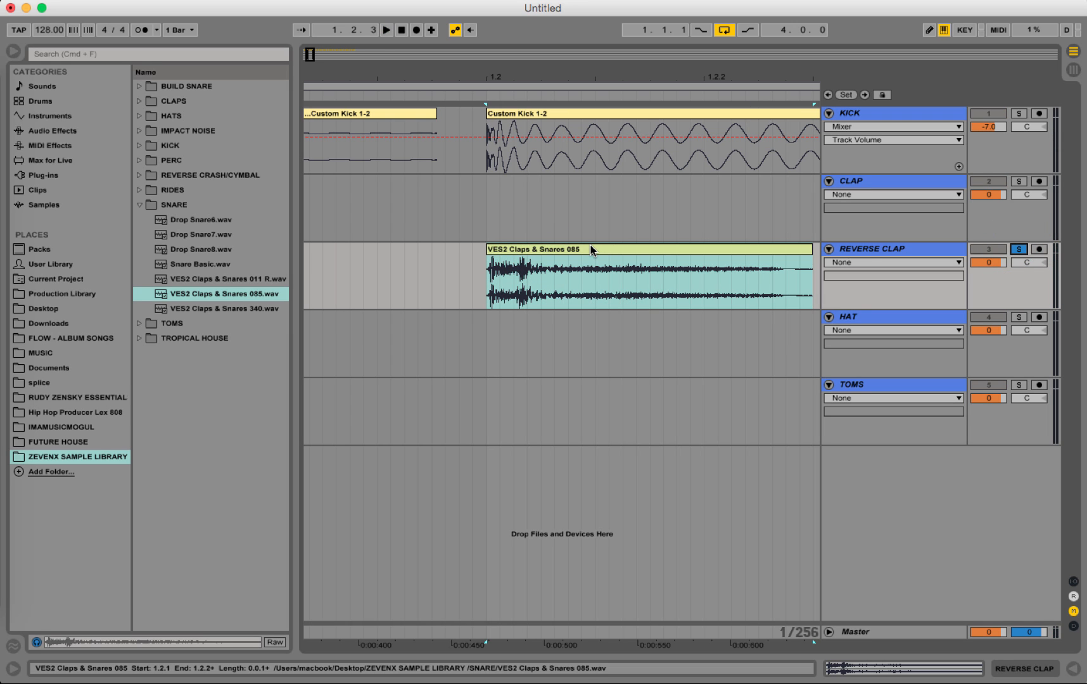
{"action": "left_click", "coordinate": [1019, 249]}
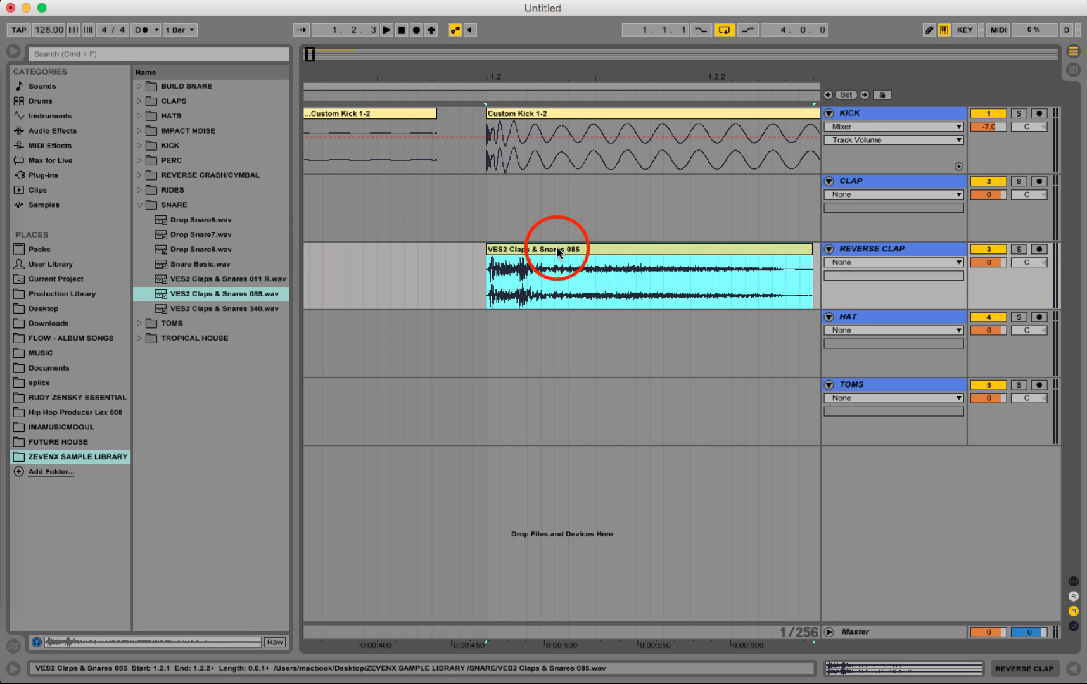
Shift the snare clip slightly ahead of beat 1.2 so its second transient falls near the kick, and play it back with the kick
{"action": "left_click_drag", "start_coordinate": [557, 248], "coordinate": [518, 260]}
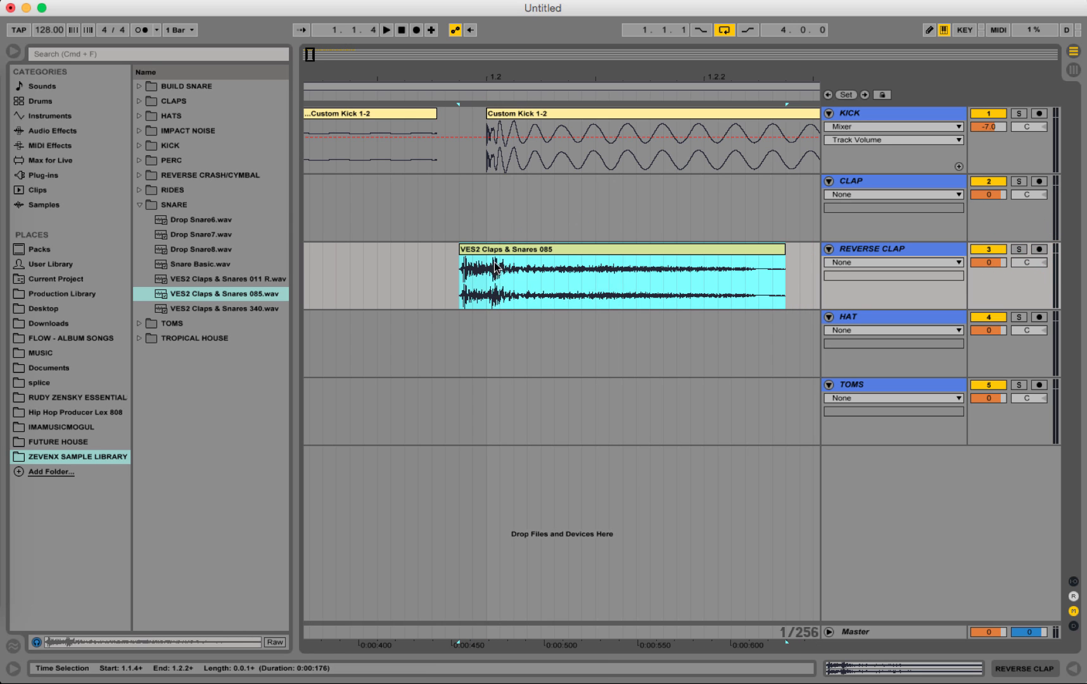
{"action": "left_click", "coordinate": [512, 74]}
{"action": "left_click_drag", "start_coordinate": [511, 76], "coordinate": [347, 79]}
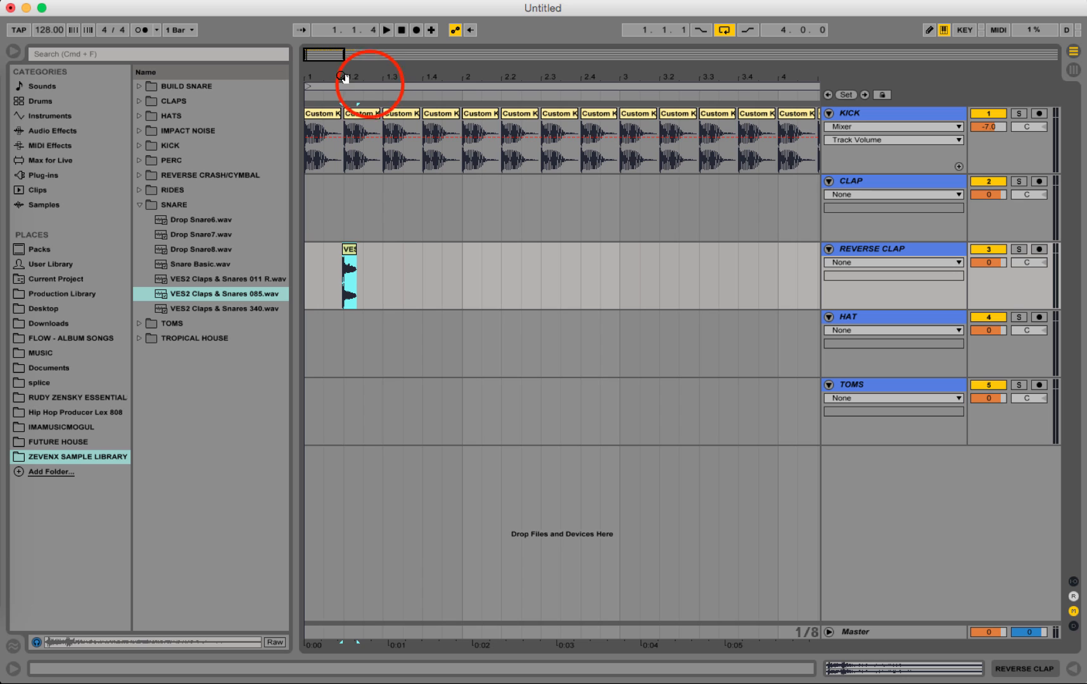
{"action": "left_click", "coordinate": [369, 84]}
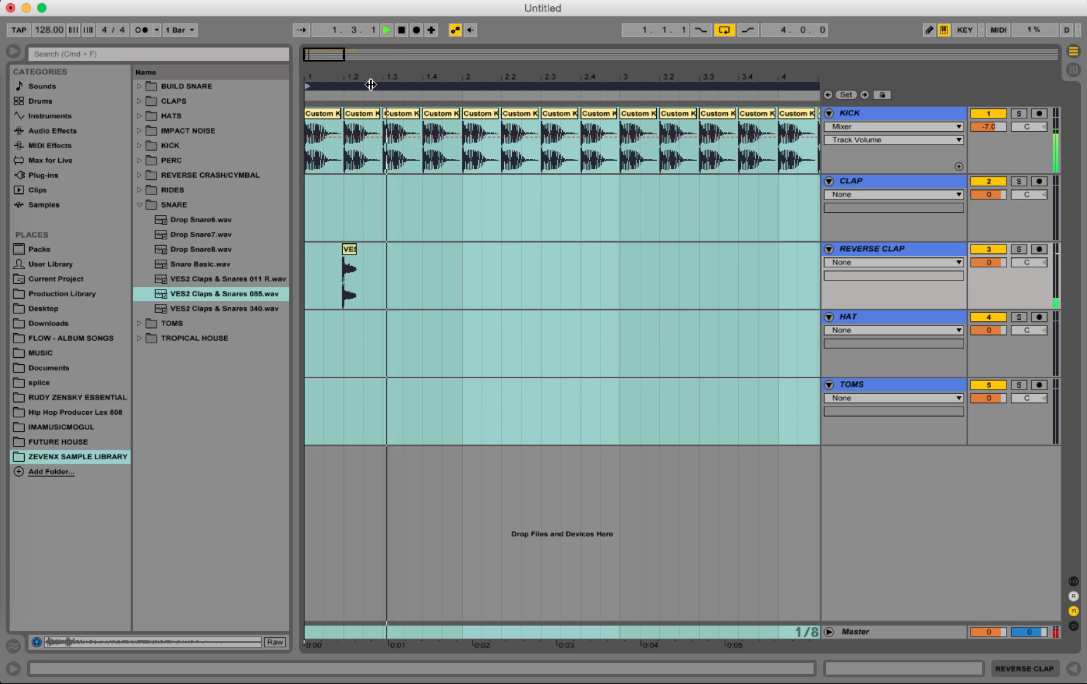
{"action": "left_click", "coordinate": [361, 264]}
{"action": "key", "text": "space"}
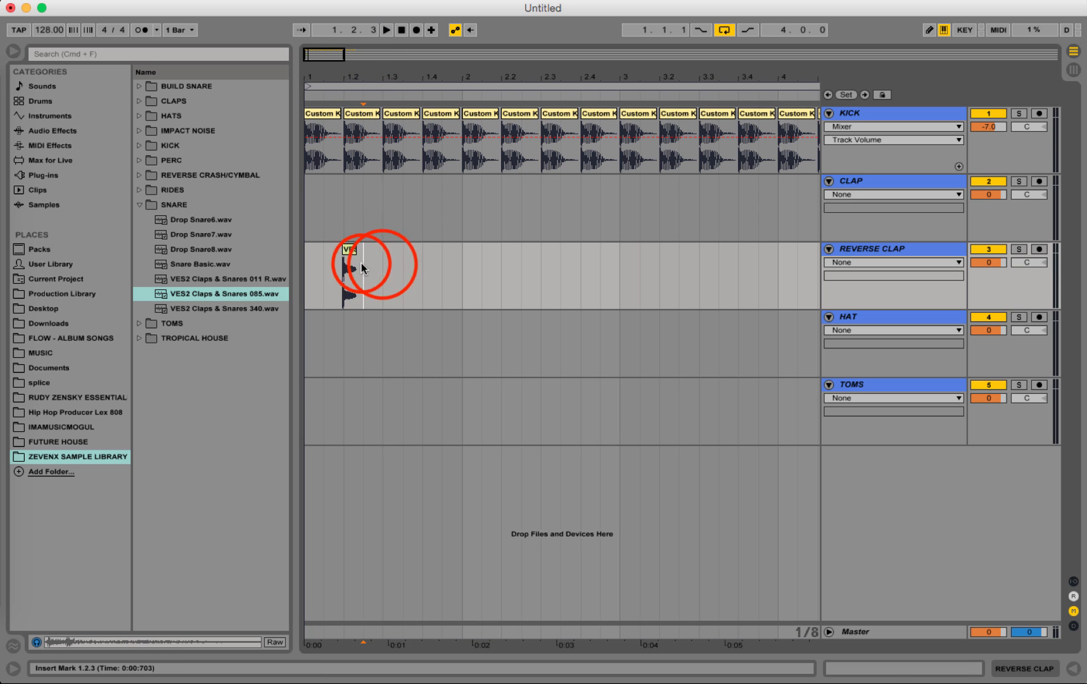
Duplicate the first half bar of the REVERSE CLAP track, including its snare clip, seven times to fill through the end of bar 4
{"action": "left_click_drag", "start_coordinate": [382, 264], "coordinate": [287, 264]}
{"action": "key", "text": "super+d"}
{"action": "key", "text": "super+d"}
{"action": "key", "text": "super+d"}
{"action": "key", "text": "super+d"}
{"action": "key", "text": "super+d"}
{"action": "key", "text": "super+d"}
{"action": "key", "text": "super+d"}
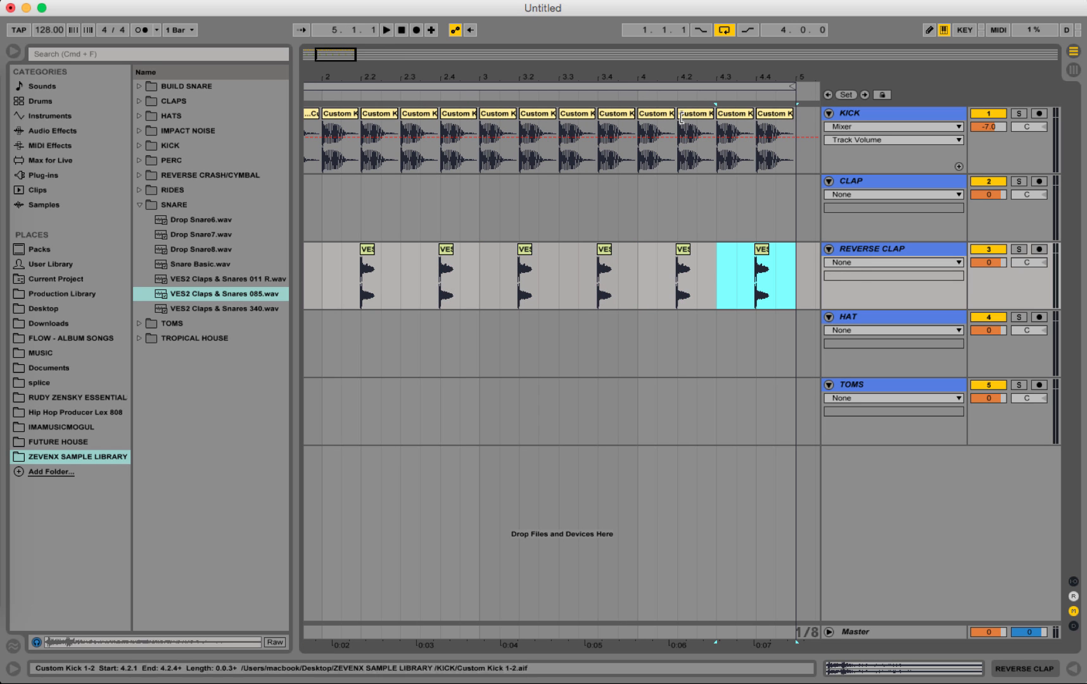
Set the REVERSE CLAP track volume to -12.8 dB while playing the loop with the kick
{"action": "scroll", "coordinate": [693, 224], "scroll_direction": "left", "scroll_amount": 5}
{"action": "left_click_drag", "start_coordinate": [996, 262], "coordinate": [996, 306]}
{"action": "key", "text": "space"}
{"action": "key", "text": "space"}
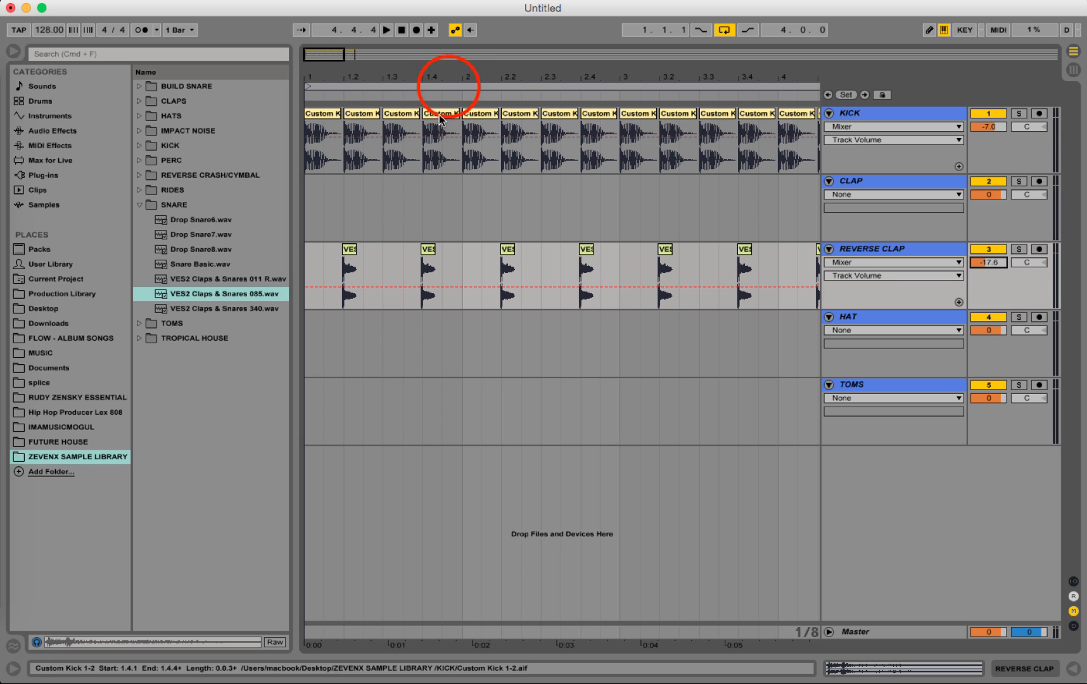
{"action": "left_click", "coordinate": [450, 87]}
{"action": "key", "text": "space"}
{"action": "left_click_drag", "start_coordinate": [996, 262], "coordinate": [995, 248]}
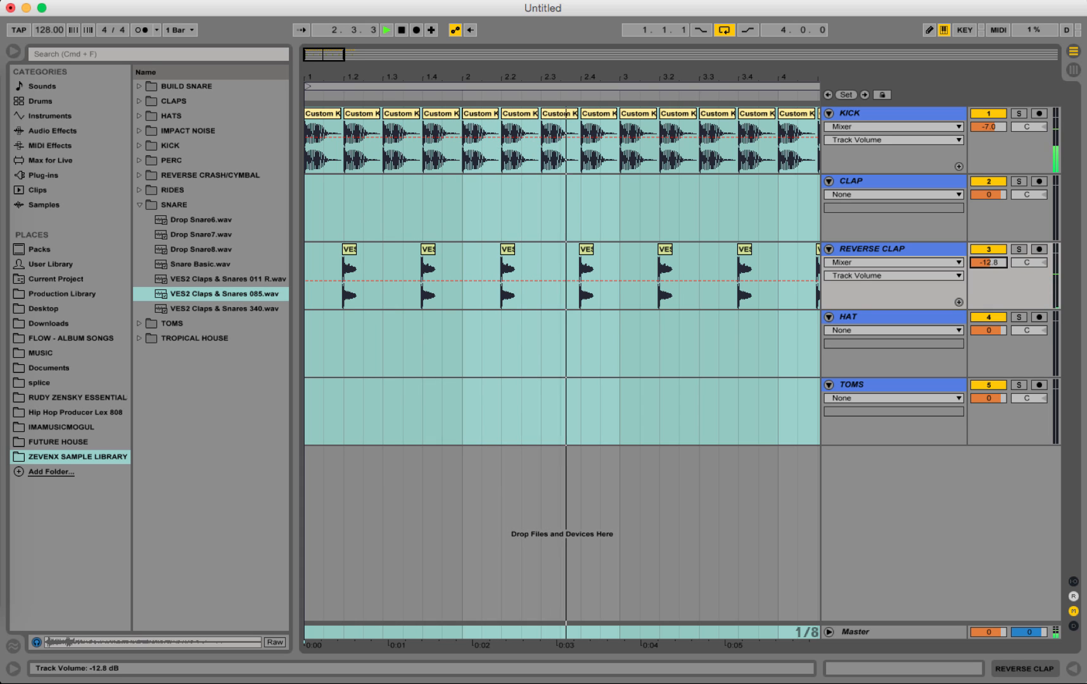
{"action": "key", "text": "space"}
Move all the snare clips in bars 1 to 4 from the REVERSE CLAP track up to the CLAP track
{"action": "left_click", "coordinate": [578, 329]}
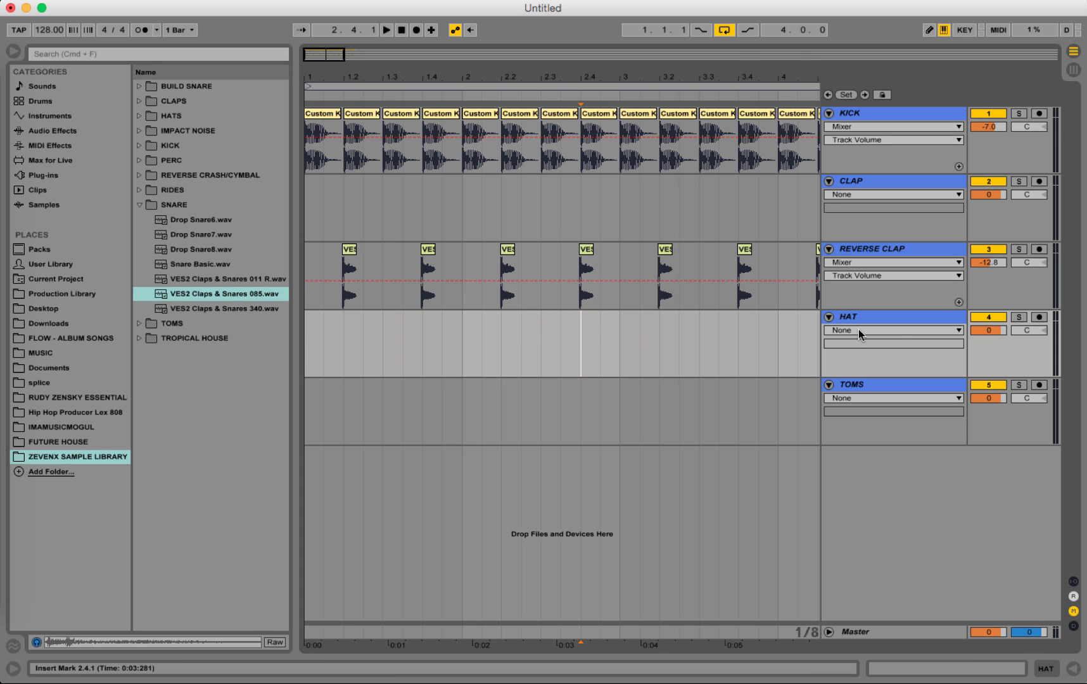
{"action": "left_click", "coordinate": [770, 82]}
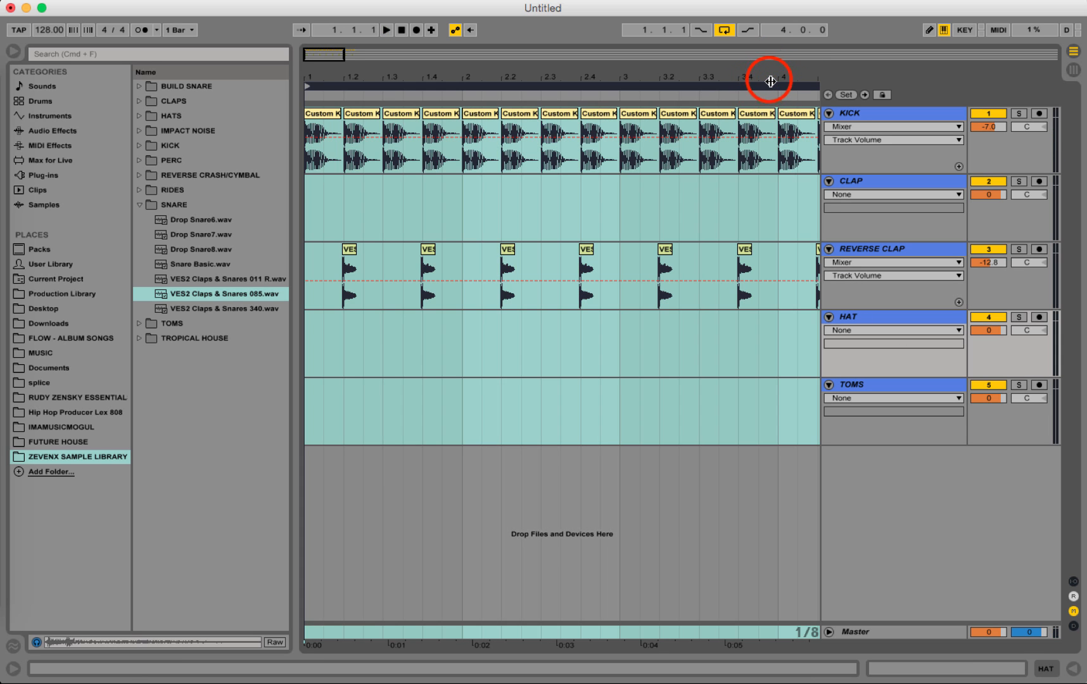
{"action": "left_click_drag", "start_coordinate": [770, 82], "coordinate": [337, 231]}
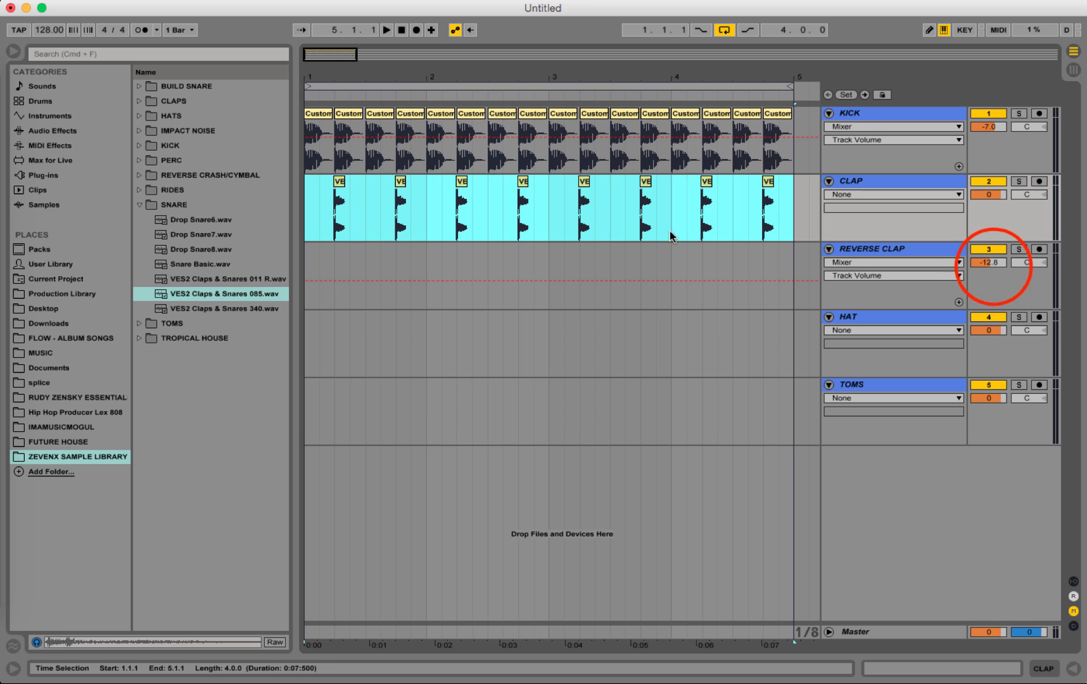
Reset the REVERSE CLAP volume to 0 dB, set the CLAP volume to -12.8 dB, and play back the loop
{"action": "left_click", "coordinate": [990, 263]}
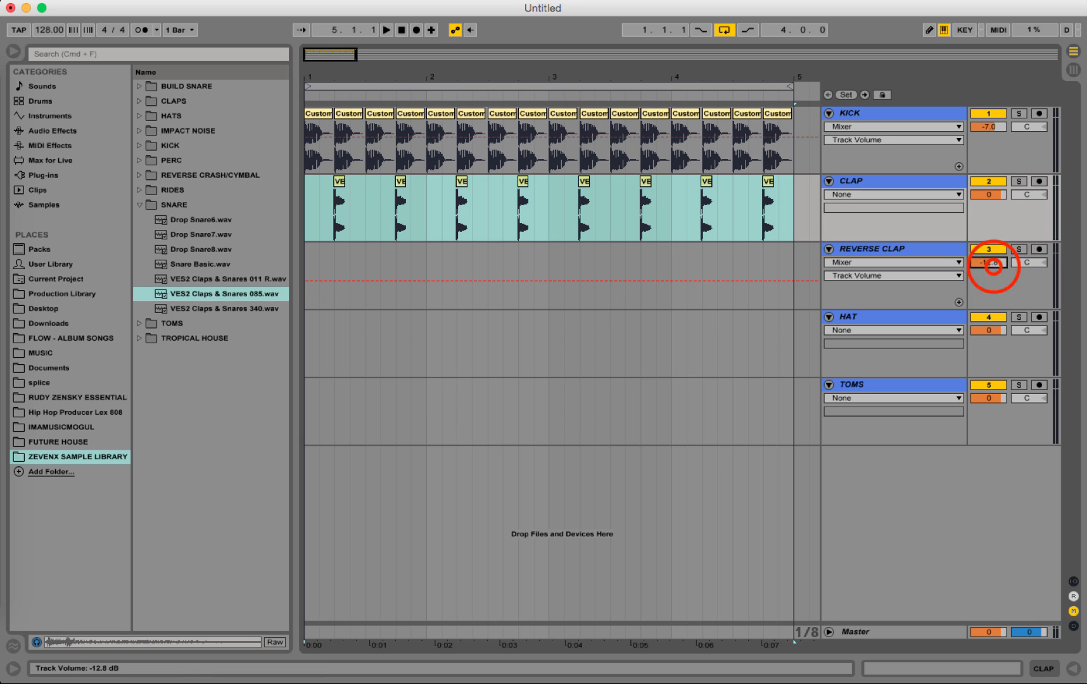
{"action": "left_click", "coordinate": [992, 199]}
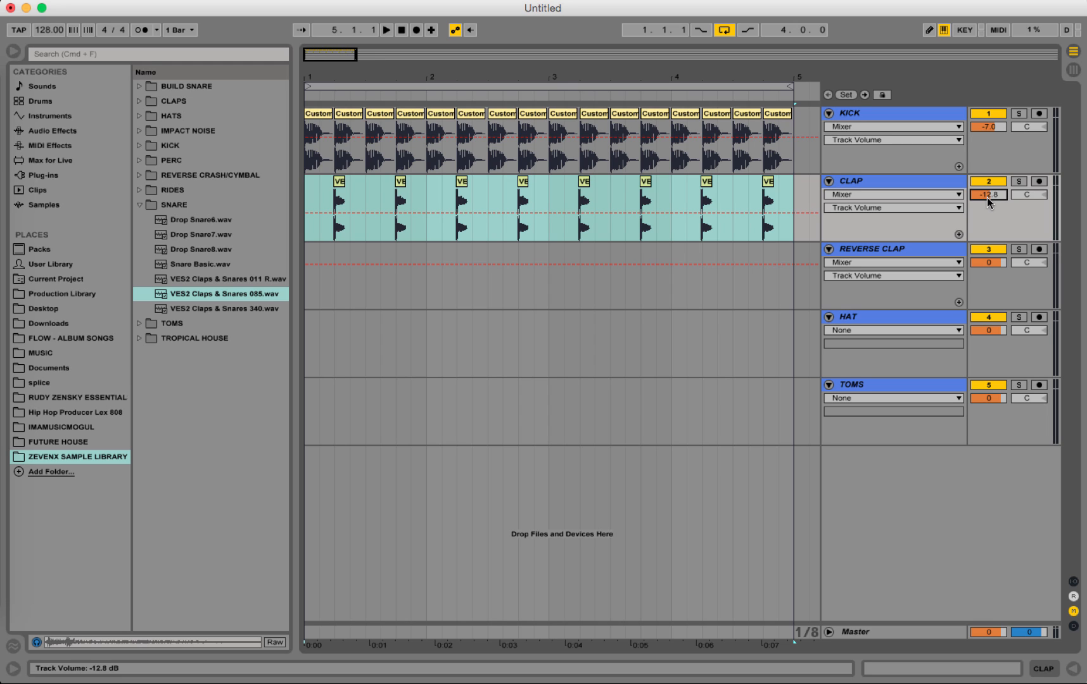
{"action": "left_click_drag", "start_coordinate": [987, 197], "coordinate": [987, 241]}
{"action": "mouse_move", "coordinate": [987, 195]}
{"action": "left_mouse_down"}
{"action": "mouse_move", "coordinate": [987, 159]}
{"action": "mouse_move", "coordinate": [988, 191]}
{"action": "left_mouse_up"}
{"action": "key", "text": "space"}
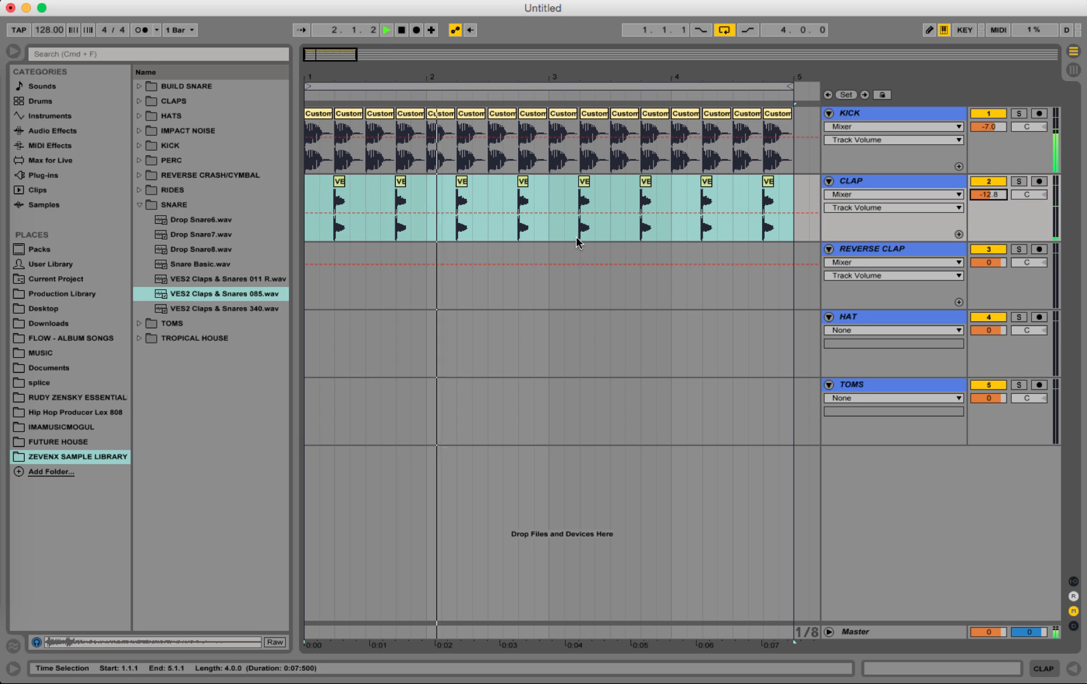
{"action": "key", "text": "space"}
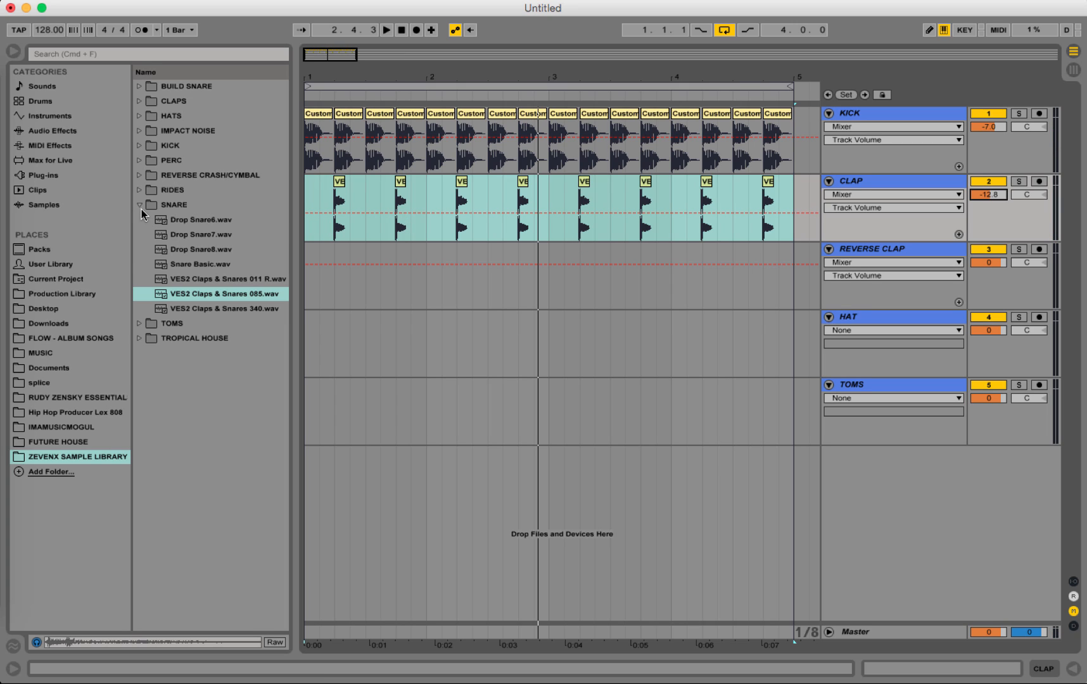
Preview the reversed snare VES2 Claps & Snares 011 R.wav and place it on the REVERSE CLAP track at beat 1.3
{"action": "left_click", "coordinate": [325, 71]}
{"action": "left_click_drag", "start_coordinate": [326, 70], "coordinate": [358, 73]}
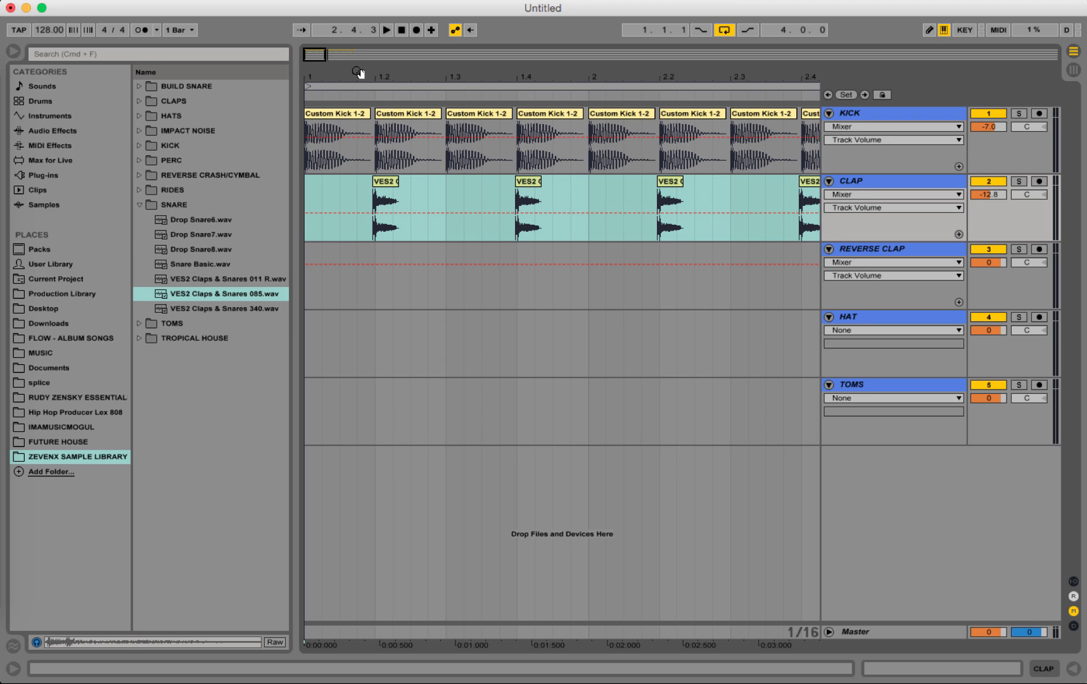
{"action": "left_click", "coordinate": [140, 205]}
{"action": "left_click", "coordinate": [140, 206]}
{"action": "left_click", "coordinate": [140, 206]}
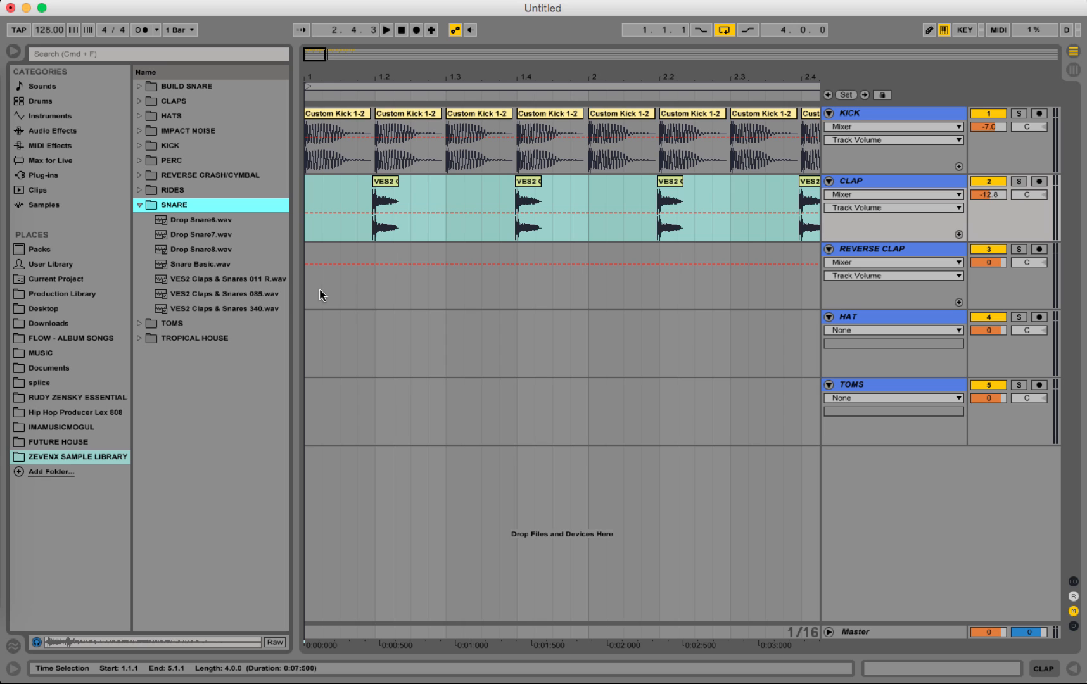
{"action": "left_click", "coordinate": [239, 310]}
{"action": "left_click", "coordinate": [222, 280]}
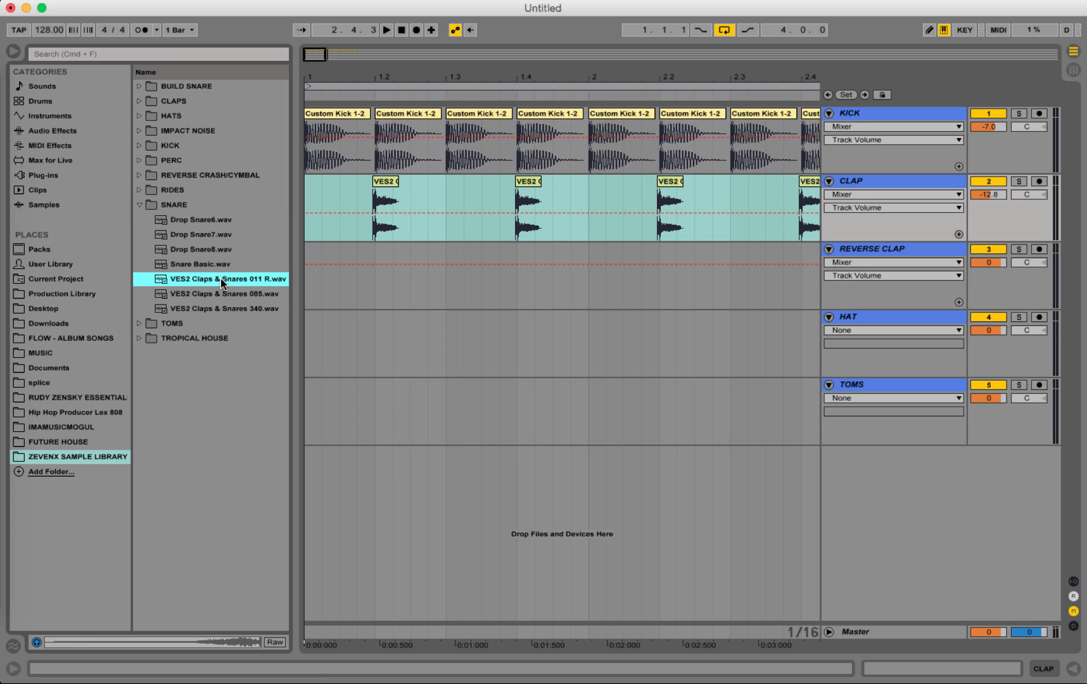
{"action": "left_click_drag", "start_coordinate": [221, 278], "coordinate": [449, 296]}
Set the REVERSE CLAP track volume to -19.7 dB and play back the loop from the first kick clip
{"action": "left_click", "coordinate": [993, 271]}
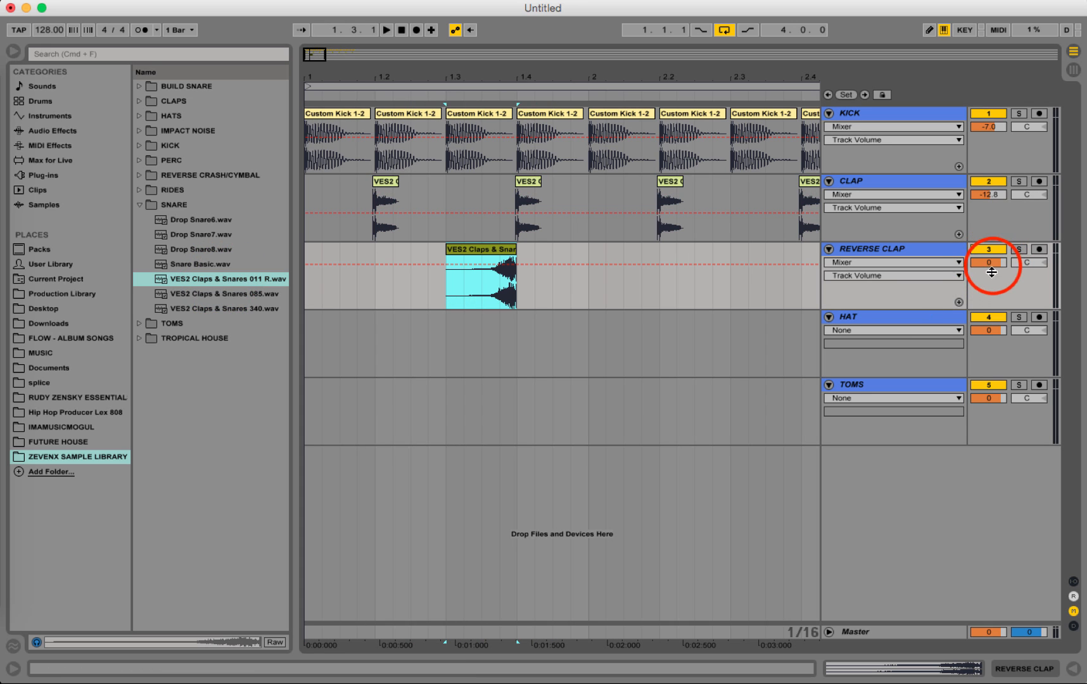
{"action": "mouse_move", "coordinate": [992, 271]}
{"action": "left_mouse_down"}
{"action": "mouse_move", "coordinate": [992, 342]}
{"action": "mouse_move", "coordinate": [992, 271]}
{"action": "left_mouse_up"}
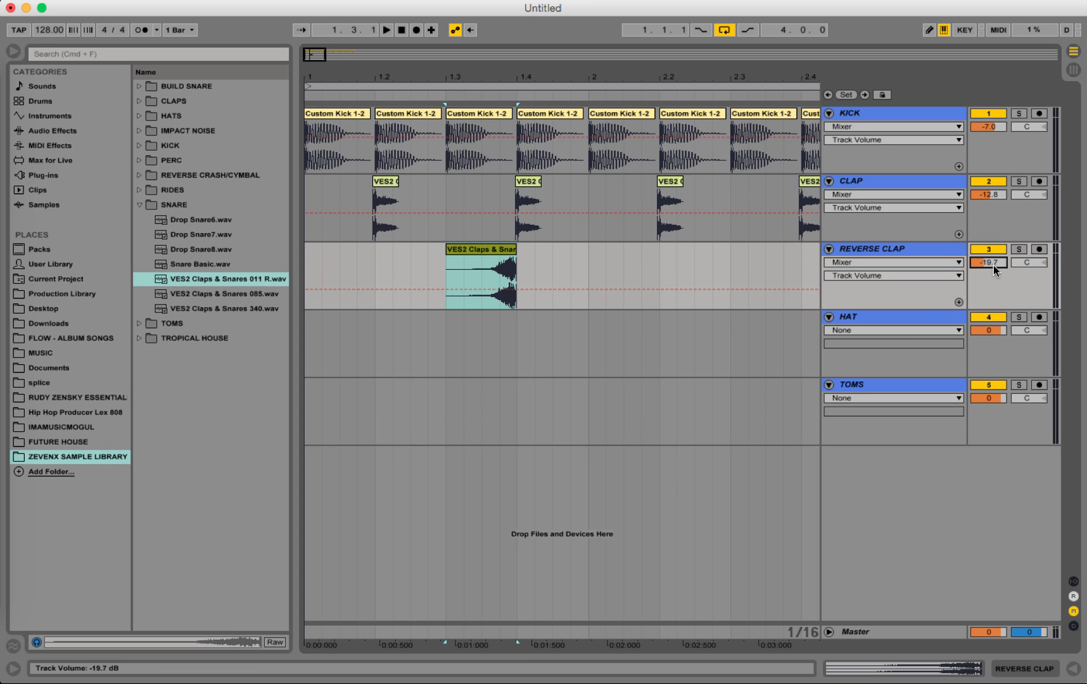
{"action": "left_click", "coordinate": [323, 114]}
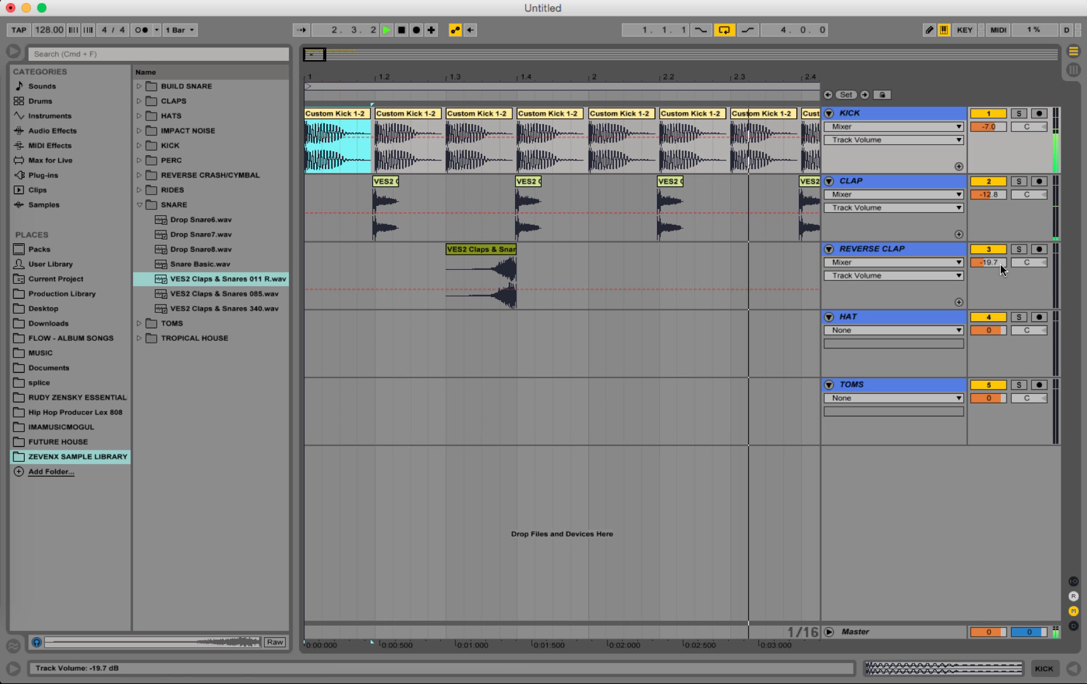
{"action": "key", "text": "space"}
Duplicate the first bar of the REVERSE CLAP track three times to repeat the reversed clap through bar 4
{"action": "left_click", "coordinate": [590, 260]}
{"action": "left_click_drag", "start_coordinate": [589, 257], "coordinate": [114, 282]}
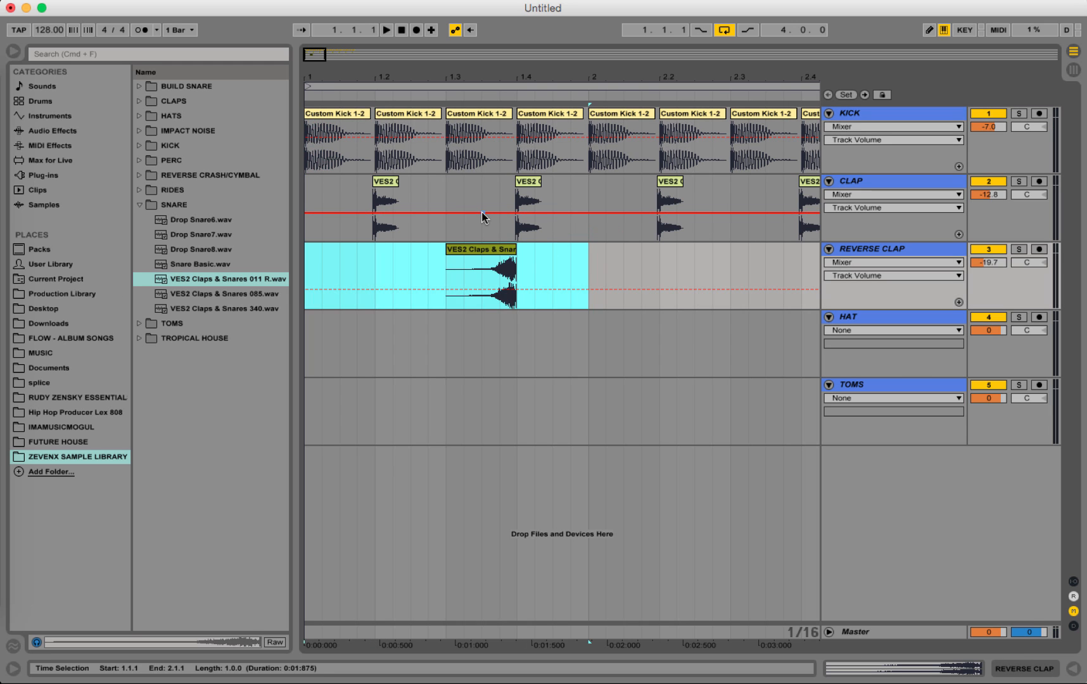
{"action": "key", "text": "super+d"}
{"action": "key", "text": "super+d"}
{"action": "key", "text": "super+d"}
{"action": "scroll", "coordinate": [621, 226], "scroll_direction": "left", "scroll_amount": 10}
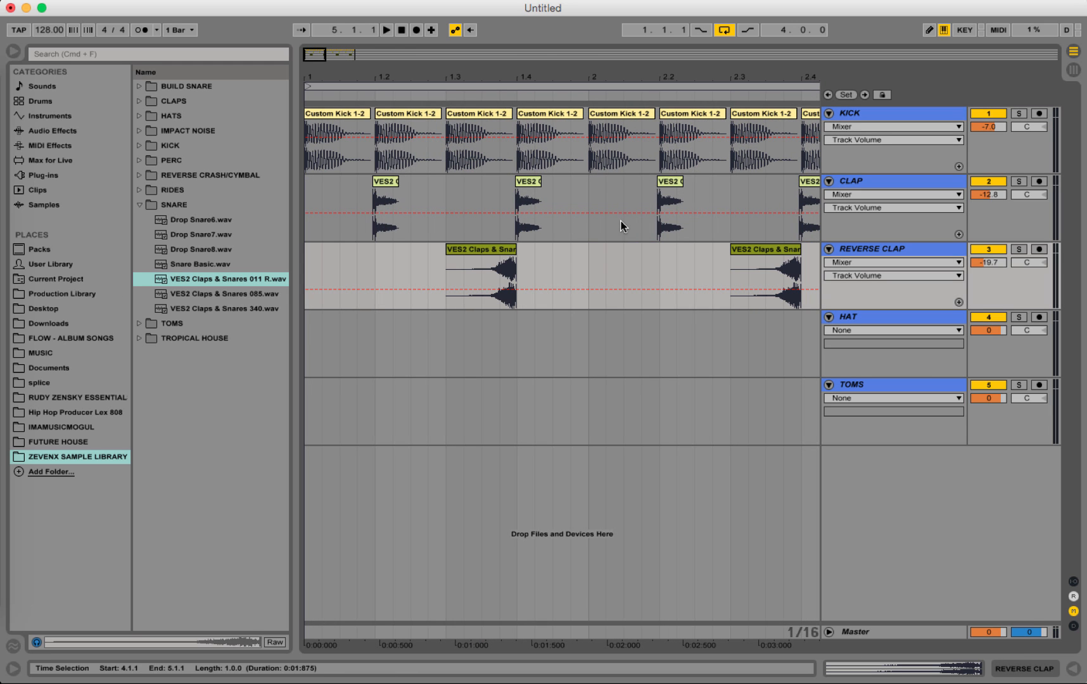
Play the loop from bar 1 and set the REVERSE CLAP track volume to -22.3 dB
{"action": "left_click", "coordinate": [546, 74]}
{"action": "left_click_drag", "start_coordinate": [545, 74], "coordinate": [546, 35]}
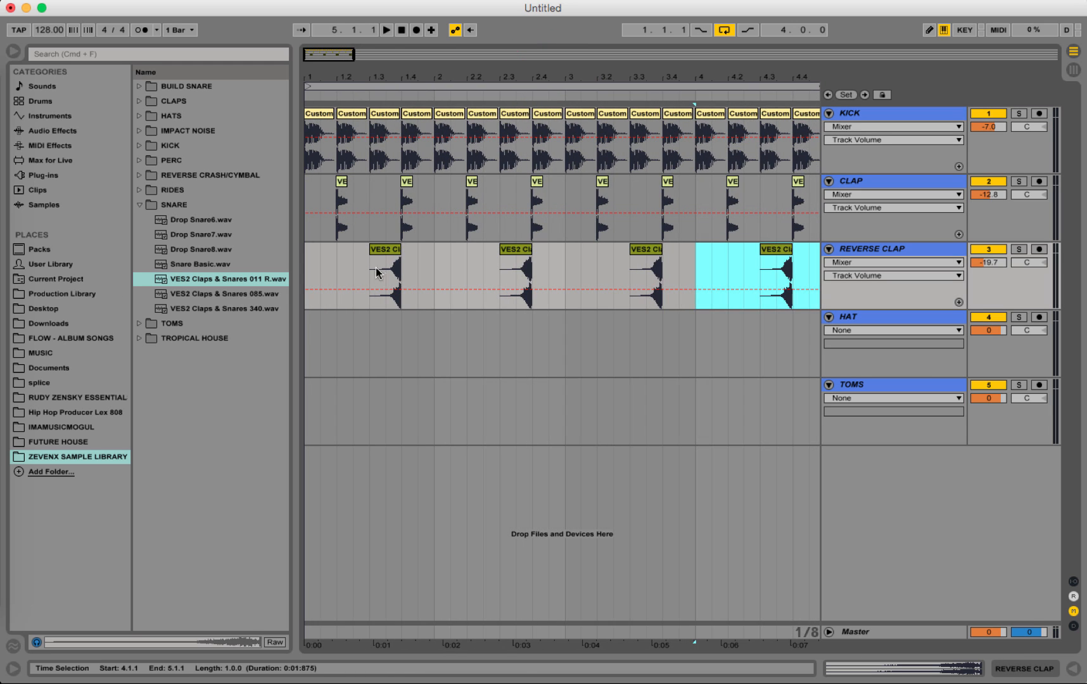
{"action": "left_click", "coordinate": [306, 194]}
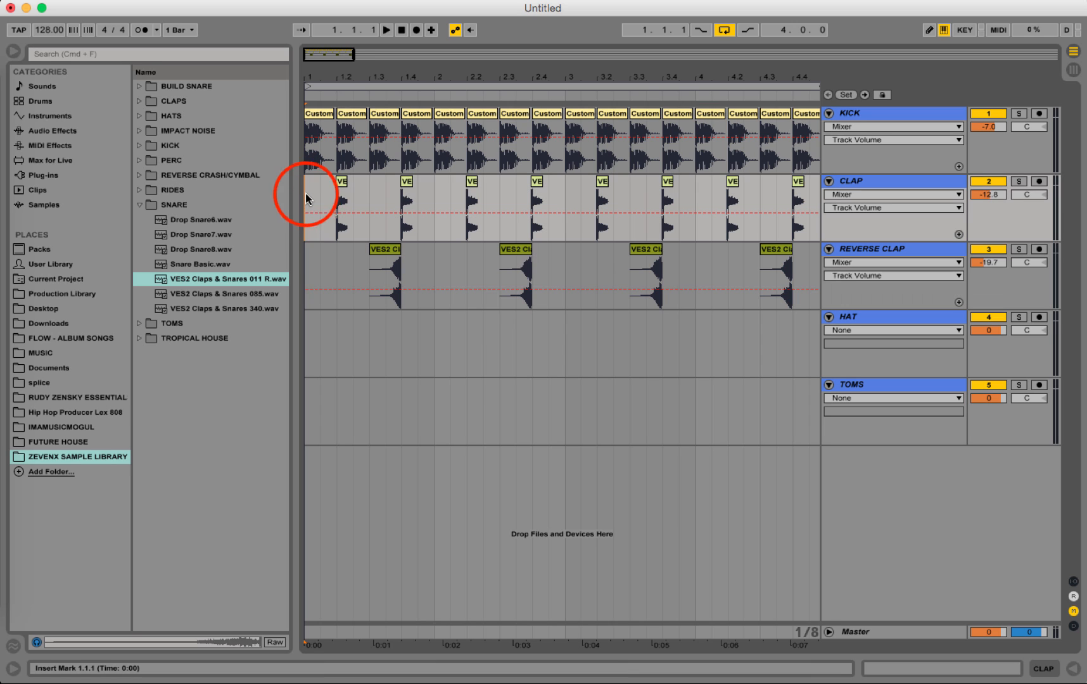
{"action": "key", "text": "space"}
{"action": "left_click", "coordinate": [989, 262]}
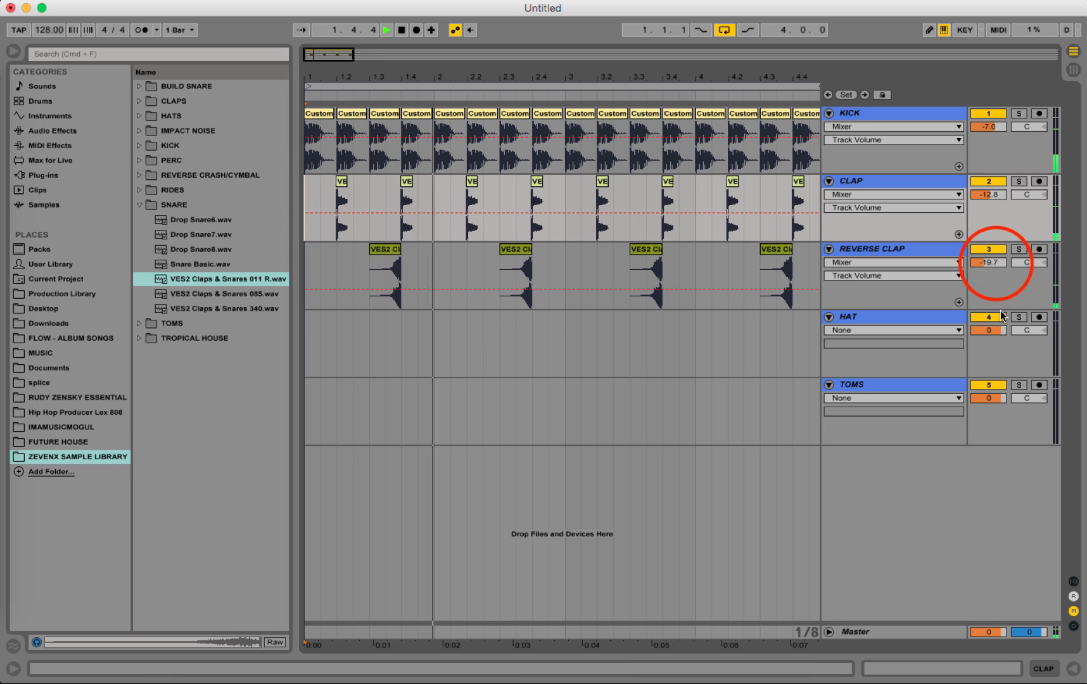
{"action": "left_click_drag", "start_coordinate": [996, 264], "coordinate": [996, 270]}
{"action": "key", "text": "space"}
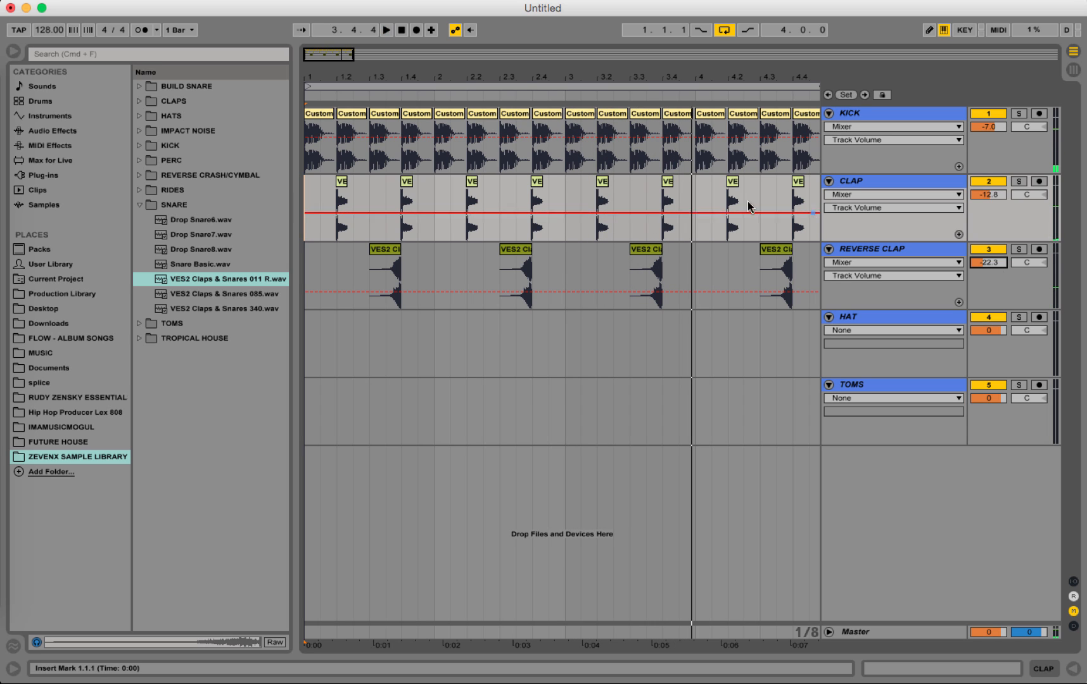
Collapse the SNARE sample folder and rename the HAT track as CYMBALS
{"action": "left_click", "coordinate": [139, 206]}
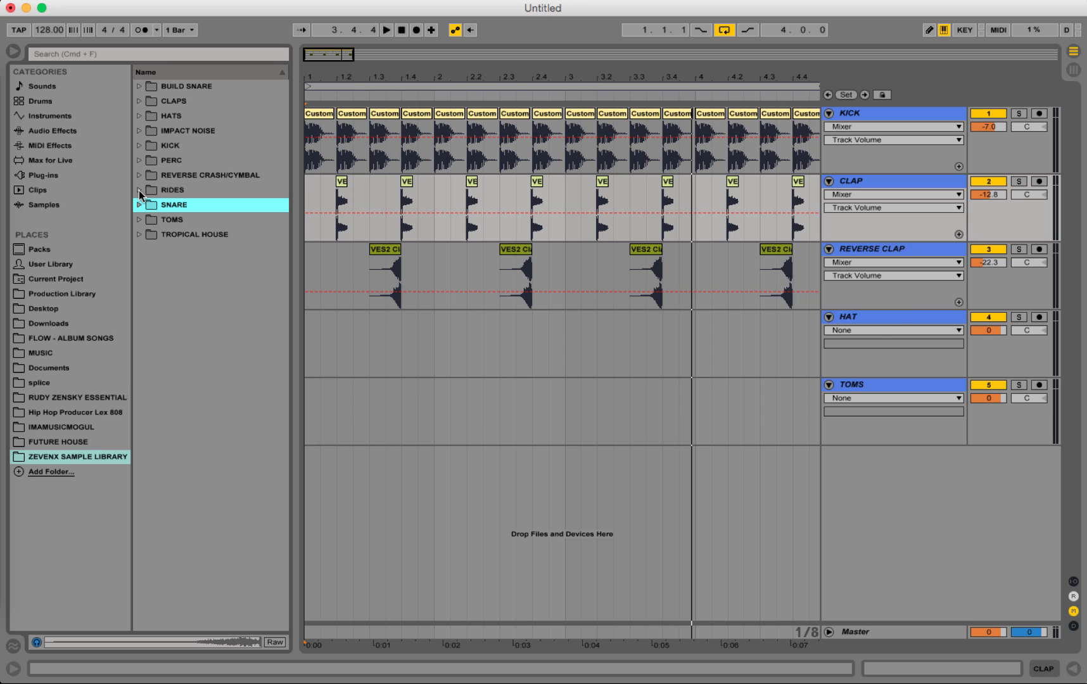
{"action": "left_click", "coordinate": [860, 312]}
{"action": "left_click", "coordinate": [862, 315]}
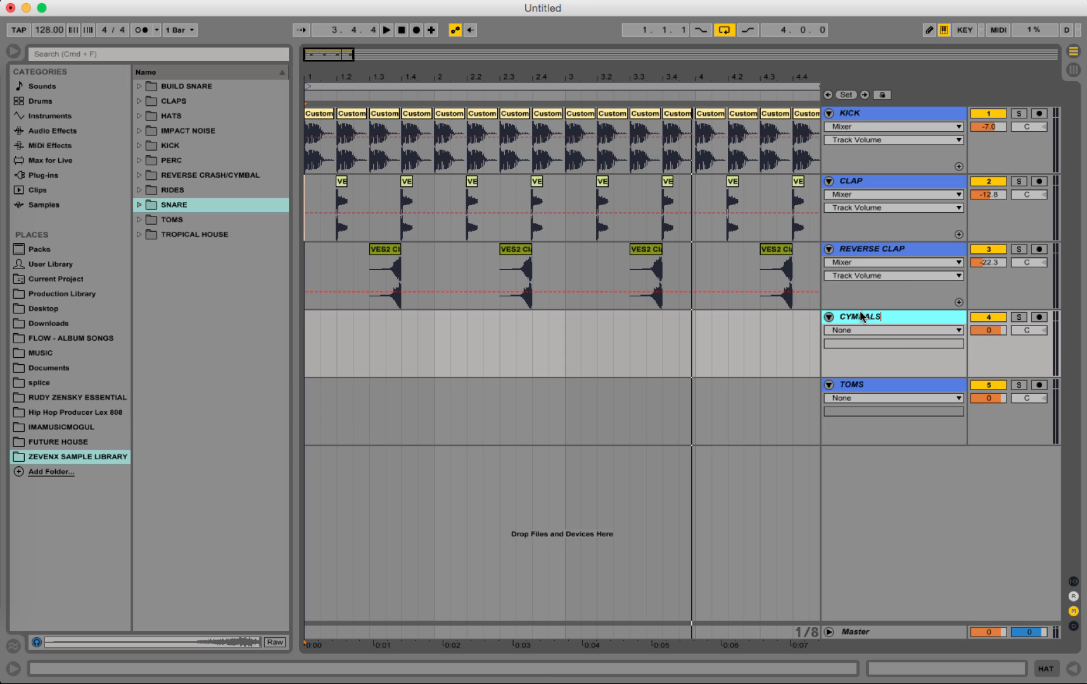
{"action": "left_click", "coordinate": [312, 350]}
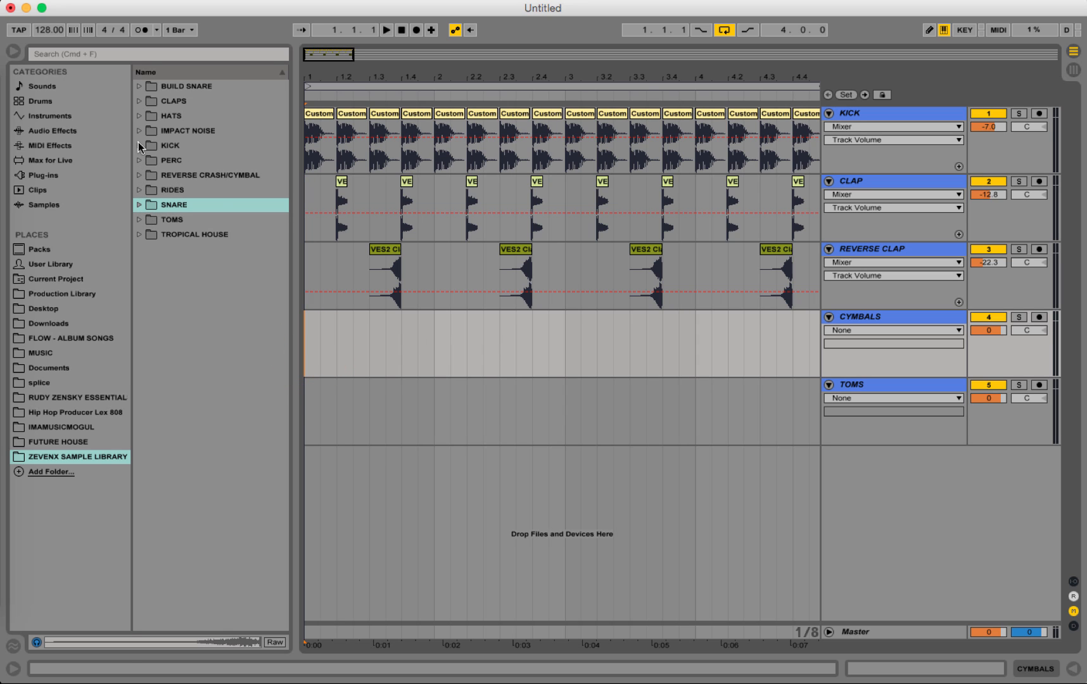
Preview VES2 Closed Hihat 012.wav, and place the ride loop VDE3 128 BPM Complex Kit 3 Drums 1 on the CYMBALS track at bar 1
{"action": "left_click", "coordinate": [164, 116]}
{"action": "left_click", "coordinate": [166, 131]}
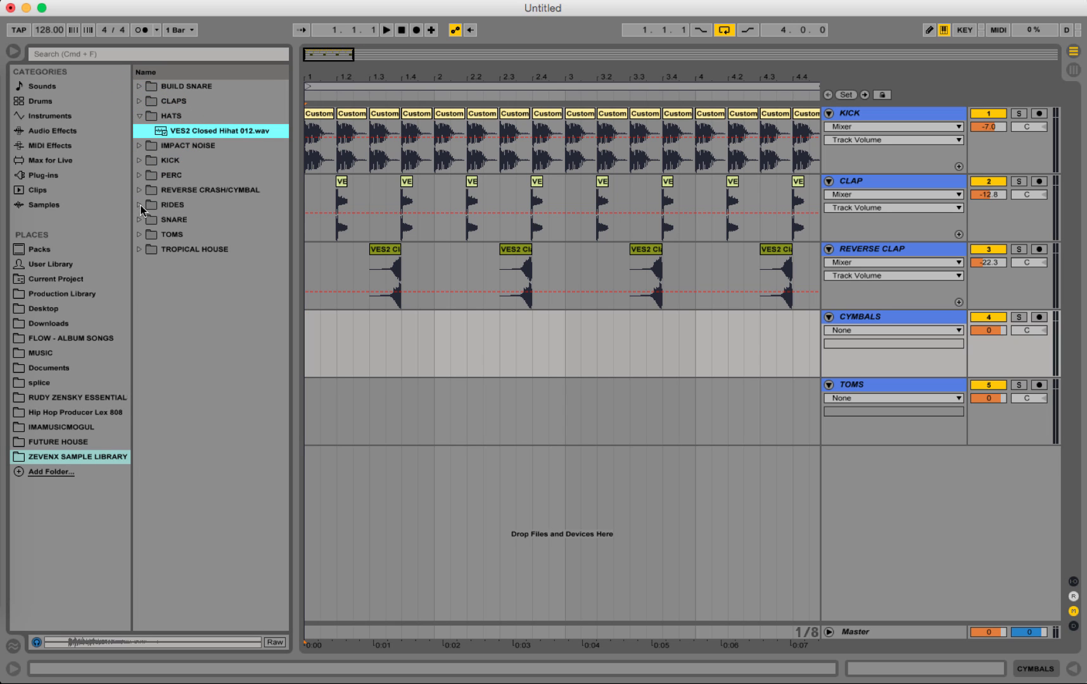
{"action": "left_click", "coordinate": [182, 205]}
{"action": "left_click", "coordinate": [193, 206]}
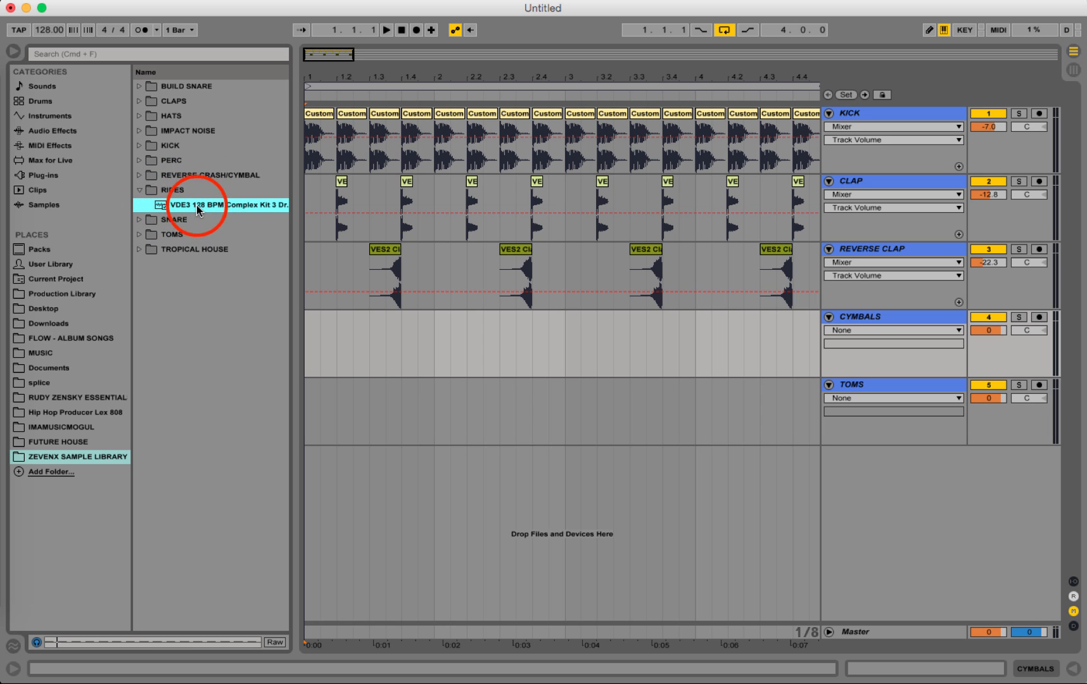
{"action": "left_click_drag", "start_coordinate": [197, 206], "coordinate": [305, 333]}
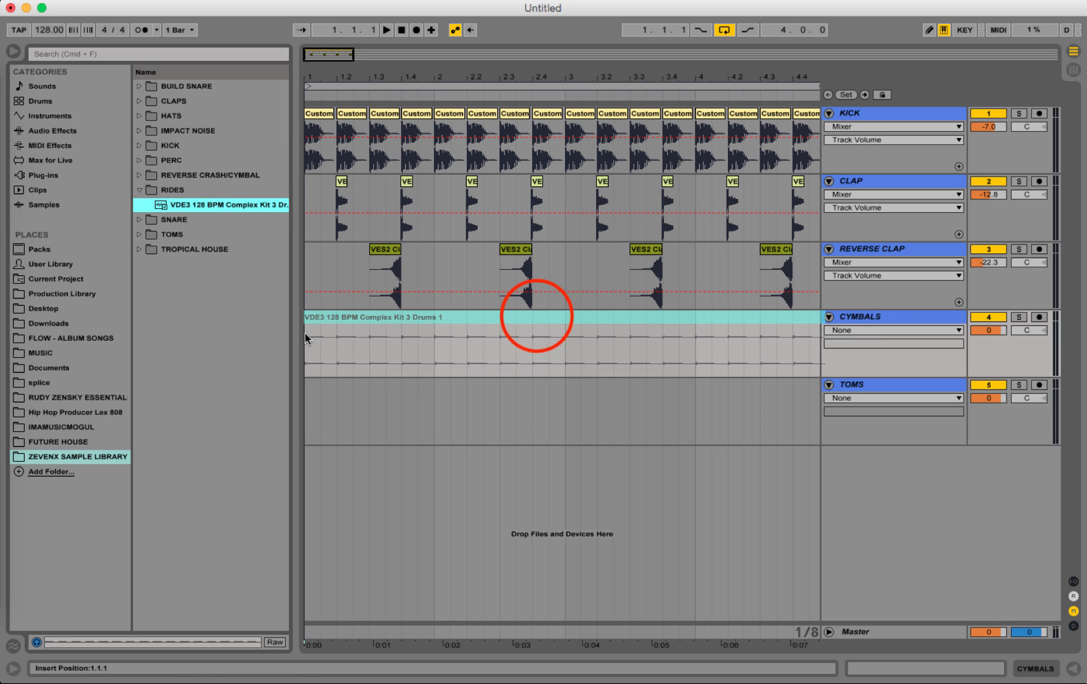
{"action": "left_click", "coordinate": [536, 315]}
{"action": "left_click", "coordinate": [534, 74]}
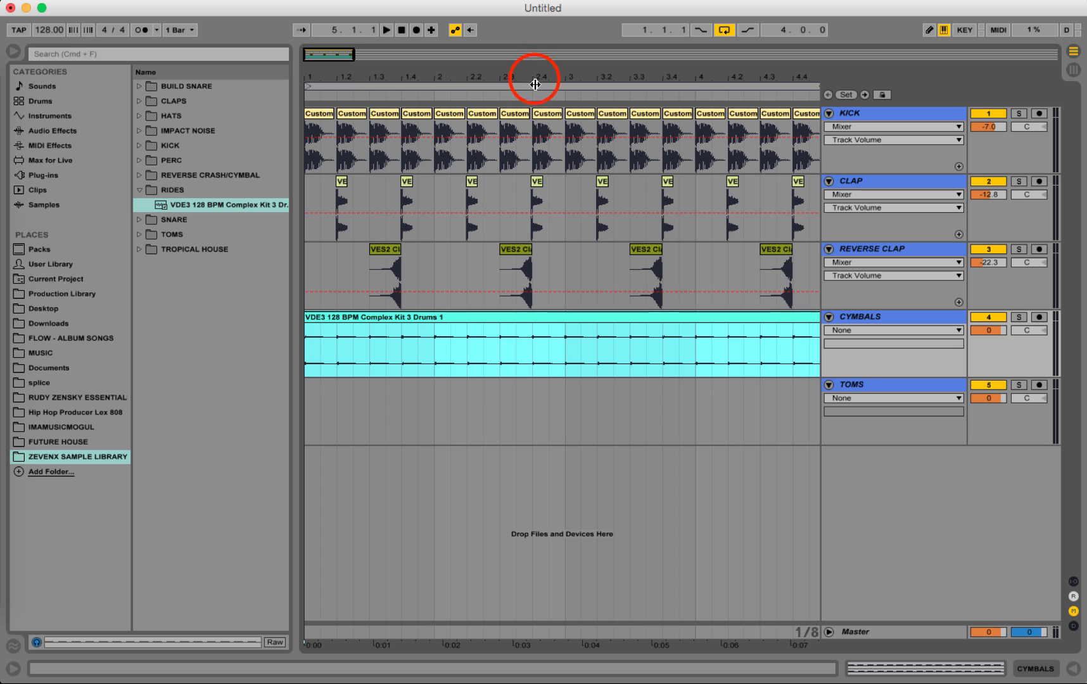
{"action": "left_click_drag", "start_coordinate": [534, 75], "coordinate": [525, 114]}
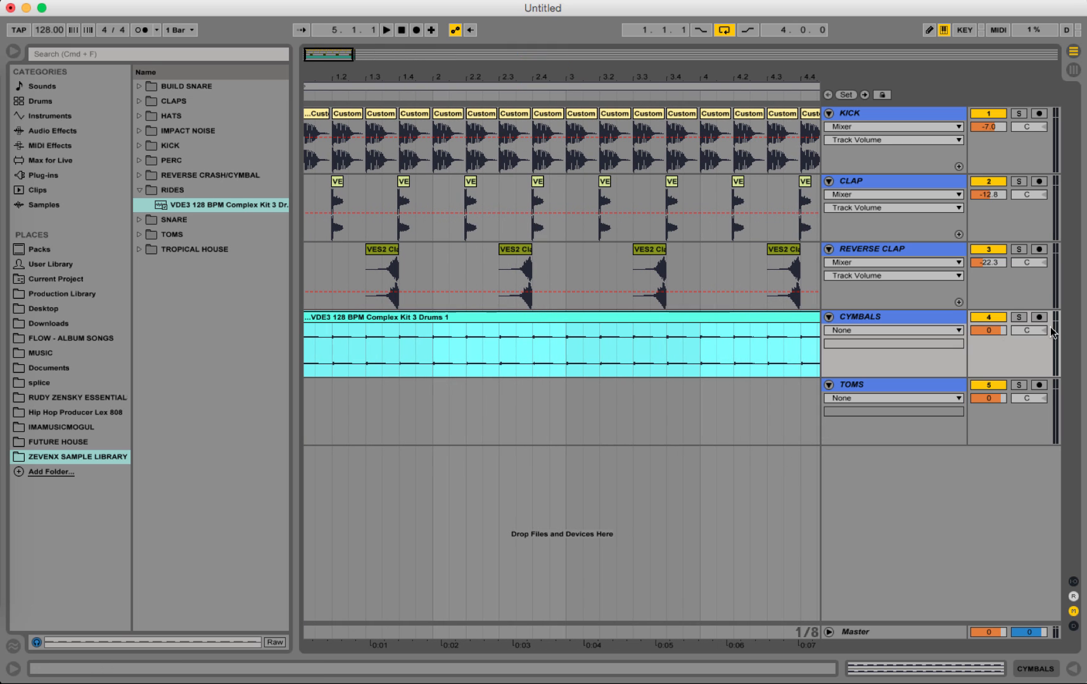
Solo the CYMBALS track during playback, set its volume to -7.6 dB, and hear it with the full loop
{"action": "left_click", "coordinate": [1019, 317]}
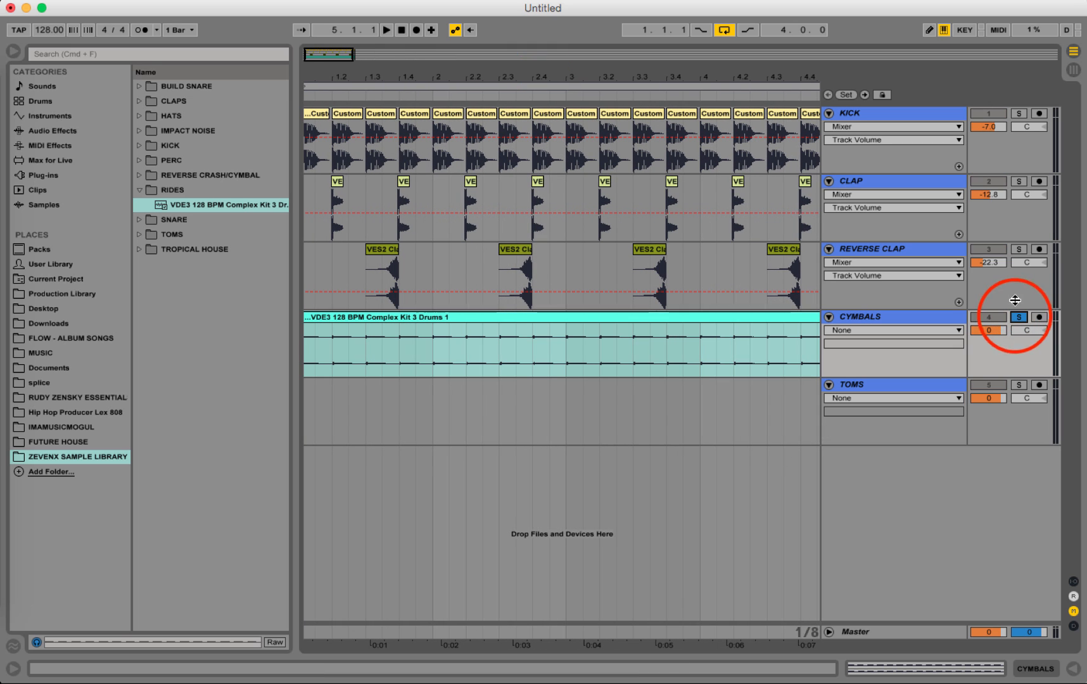
{"action": "key", "text": "space"}
{"action": "left_click_drag", "start_coordinate": [998, 331], "coordinate": [998, 353]}
{"action": "left_click", "coordinate": [930, 315]}
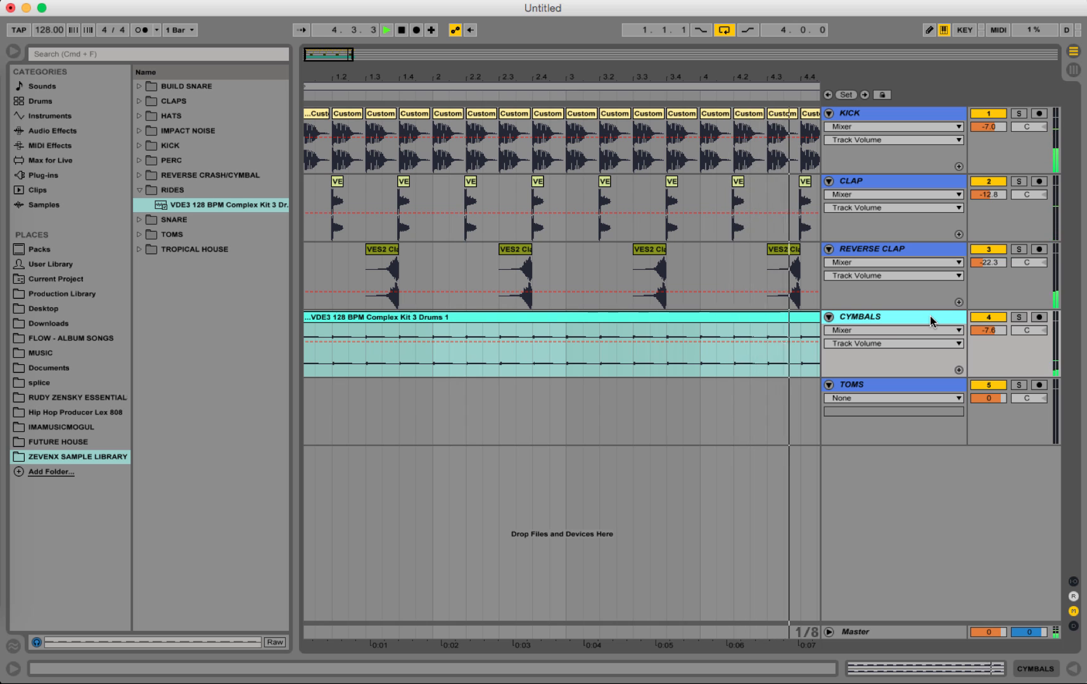
{"action": "left_click", "coordinate": [882, 332]}
{"action": "key", "text": "space"}
Show the CYMBALS track's device chain and add the Auto Pan audio effect to it
{"action": "double_click", "coordinate": [890, 321]}
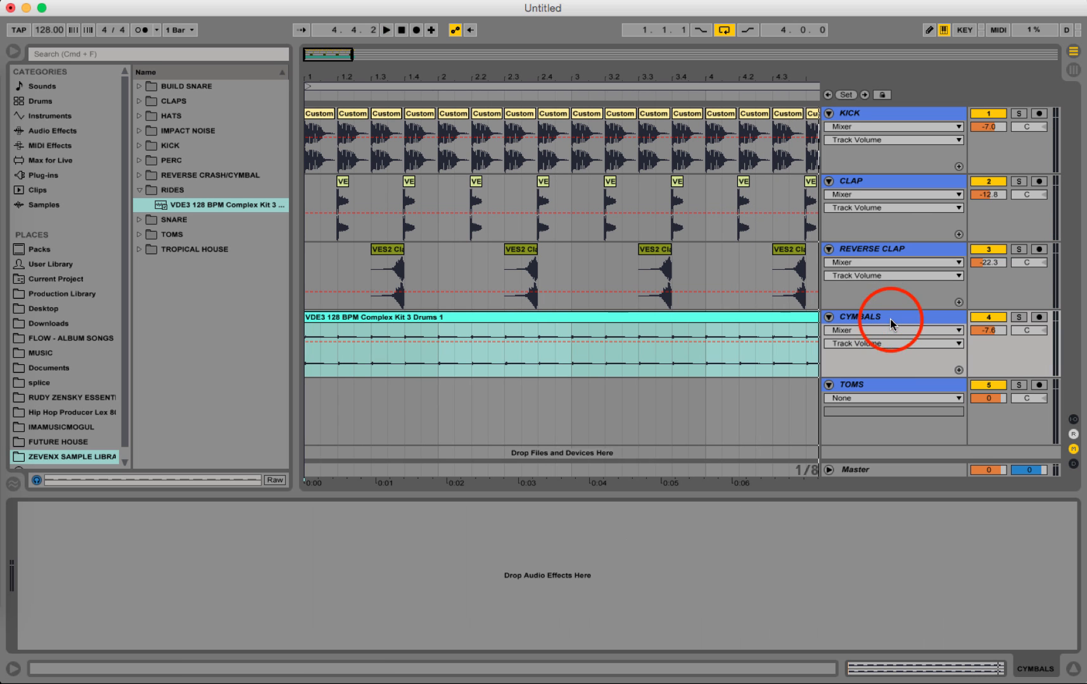
{"action": "left_click", "coordinate": [48, 132]}
{"action": "left_click", "coordinate": [196, 130]}
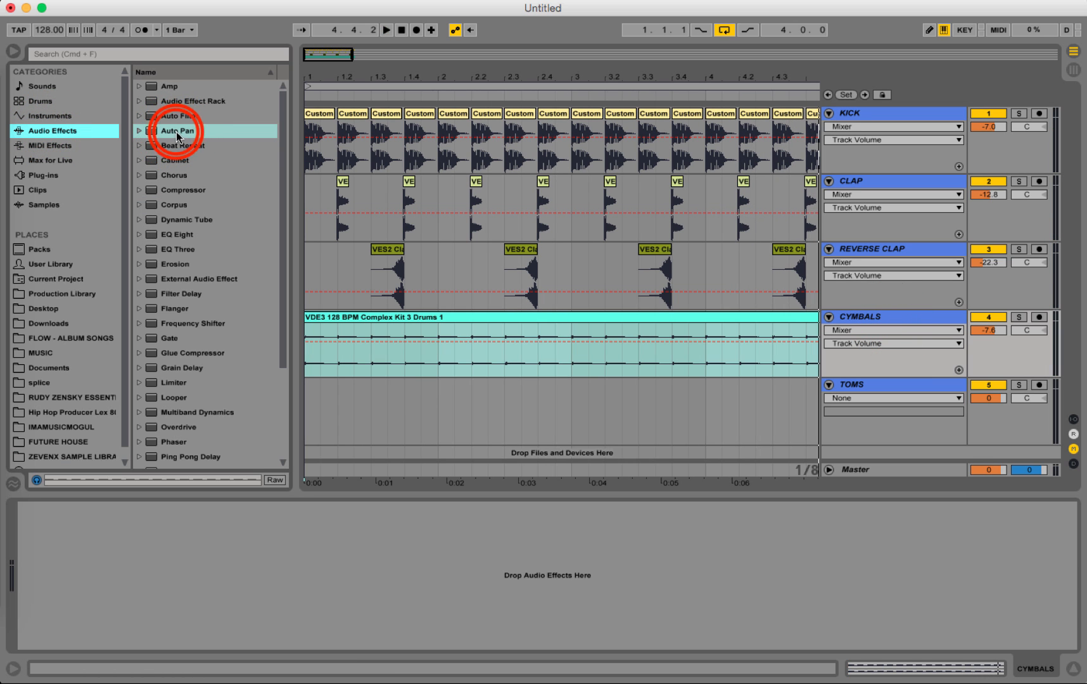
{"action": "left_click_drag", "start_coordinate": [177, 136], "coordinate": [76, 587]}
Switch the Auto Pan rate to tempo sync at 1/2 and set its amount to 84.1 %
{"action": "left_click", "coordinate": [76, 589]}
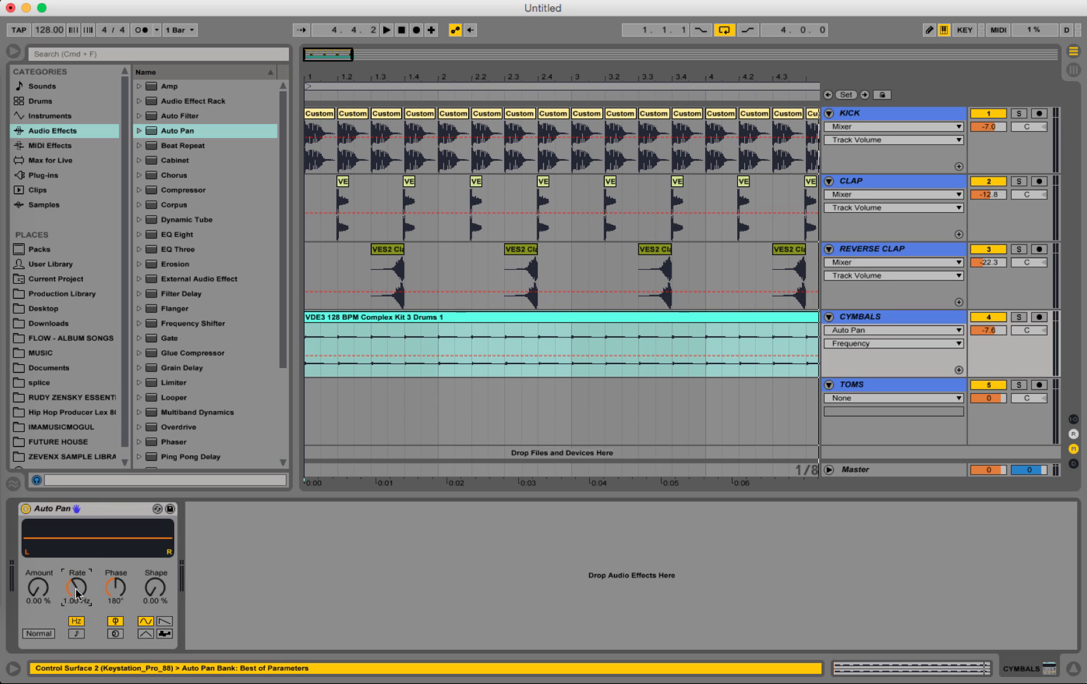
{"action": "left_click", "coordinate": [76, 635]}
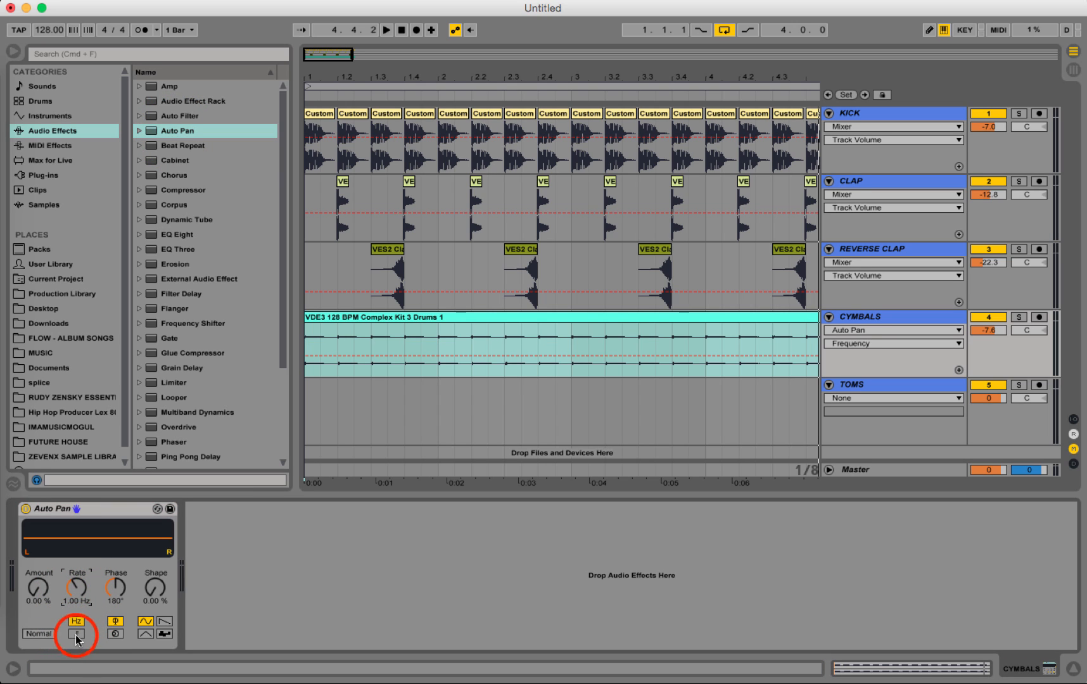
{"action": "left_click", "coordinate": [77, 589]}
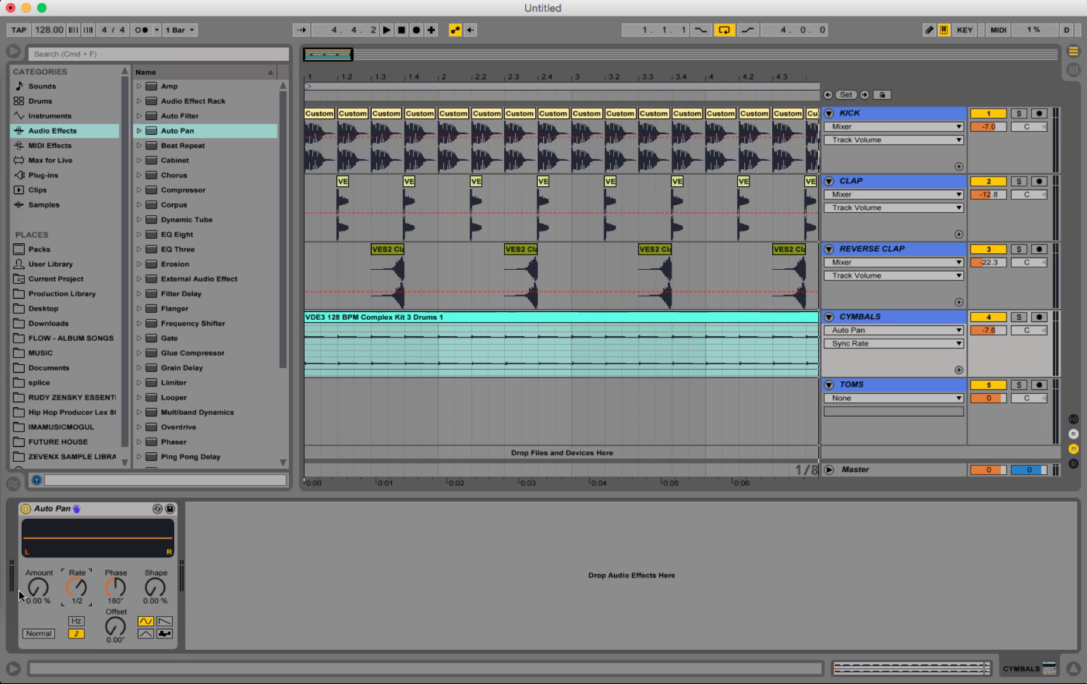
{"action": "left_click_drag", "start_coordinate": [35, 596], "coordinate": [35, 551]}
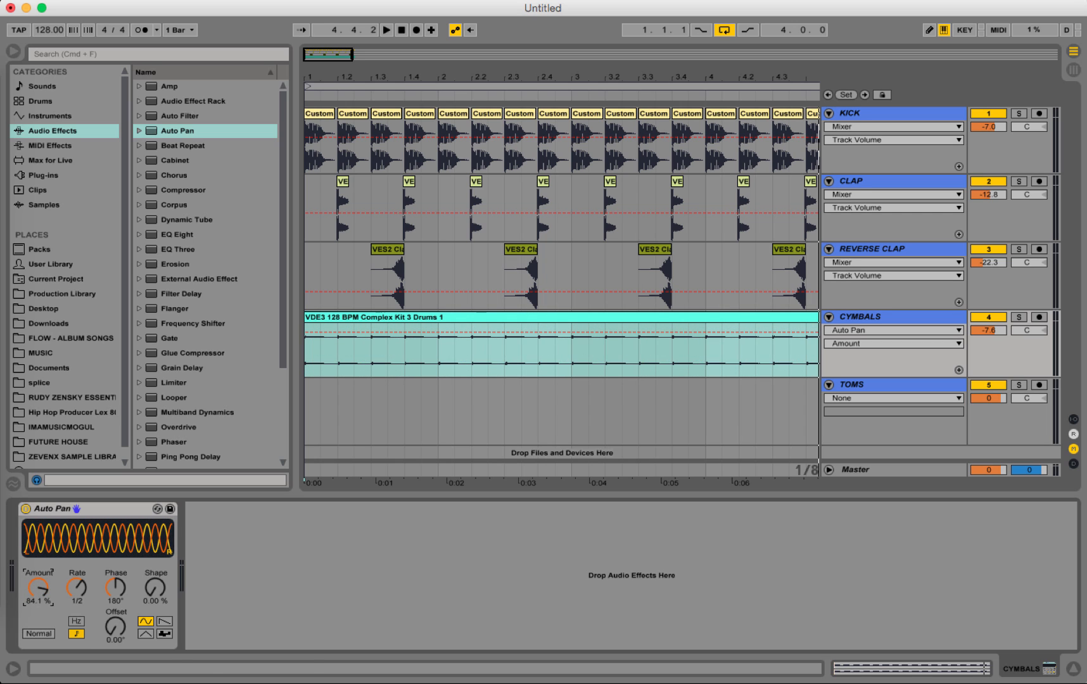
Play the CYMBALS track in solo to hear the Auto Pan effect, and turn the solo off
{"action": "left_click", "coordinate": [578, 321]}
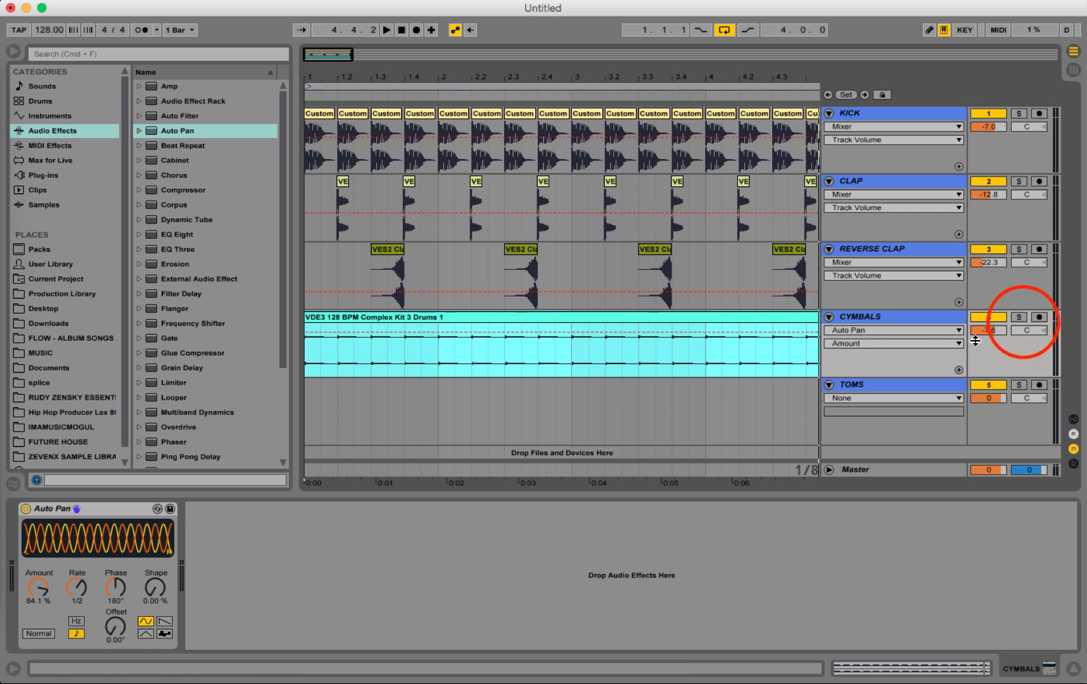
{"action": "left_click", "coordinate": [1022, 319]}
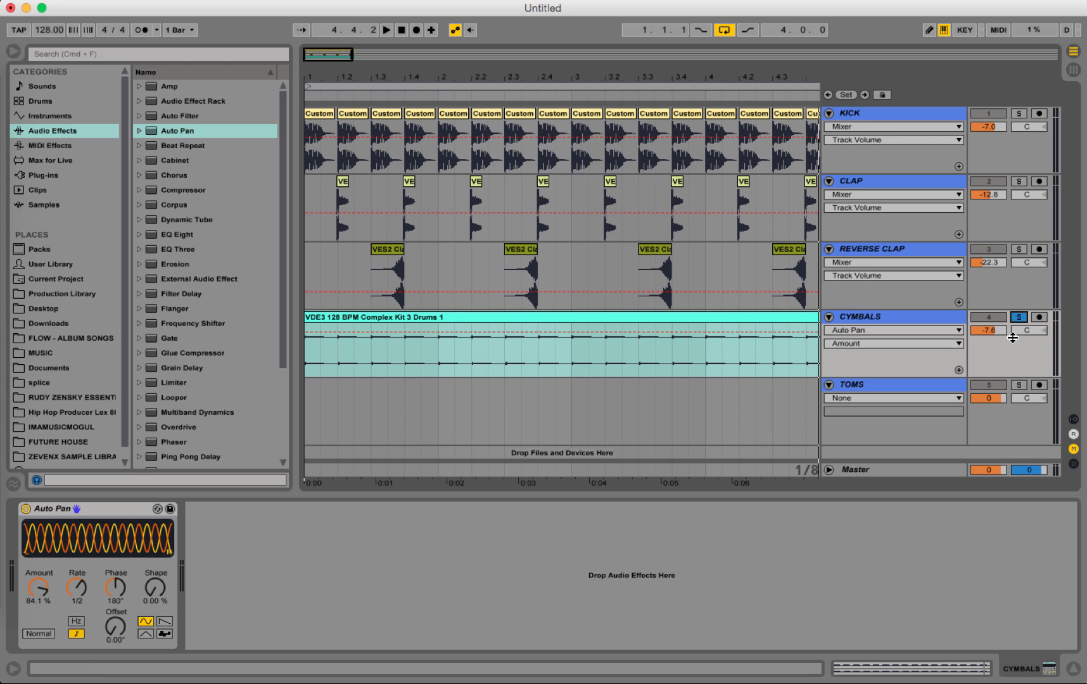
{"action": "key", "text": "space"}
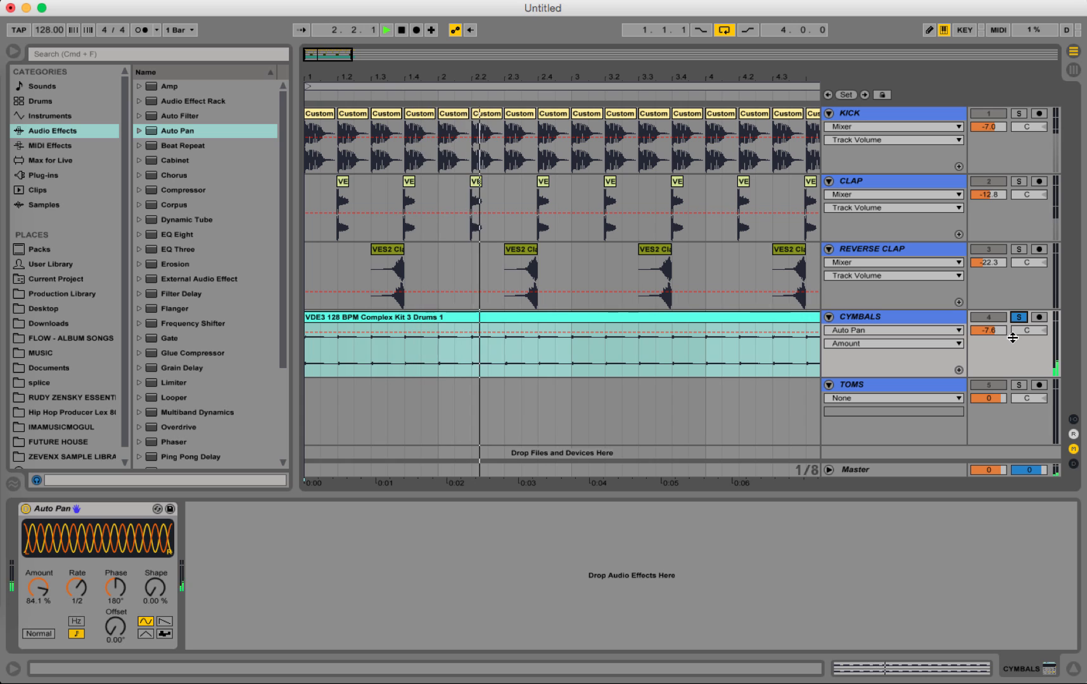
{"action": "left_click", "coordinate": [1020, 316]}
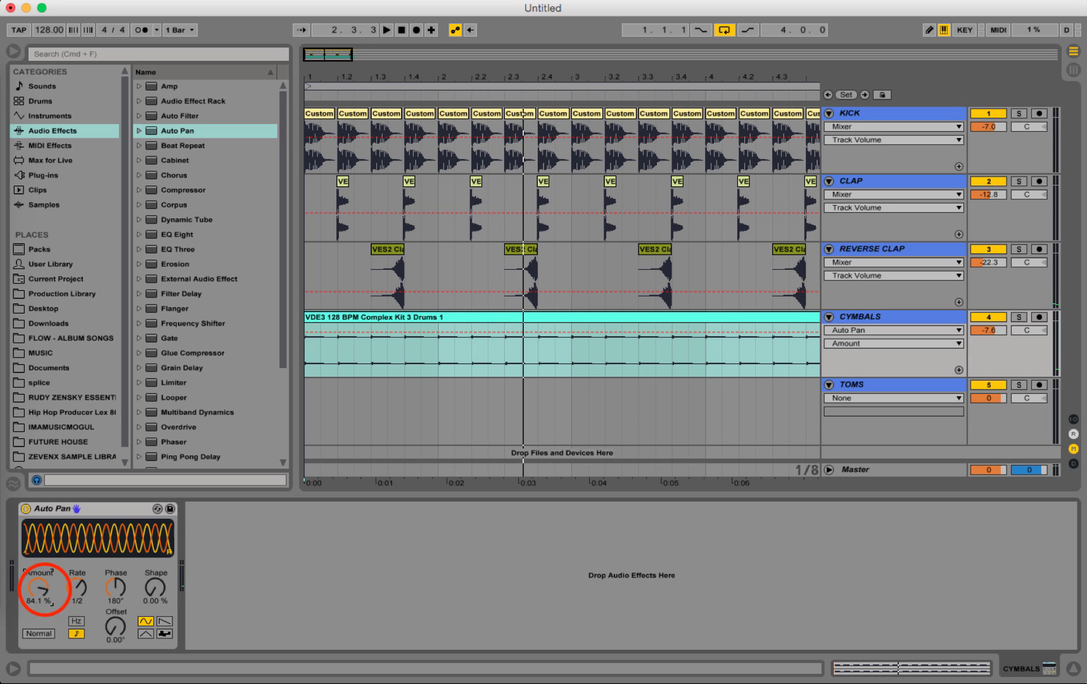
Set the Auto Pan amount on the CYMBALS track to 55.6 % and play back the whole loop
{"action": "left_click_drag", "start_coordinate": [46, 595], "coordinate": [46, 612]}
{"action": "key", "text": "space"}
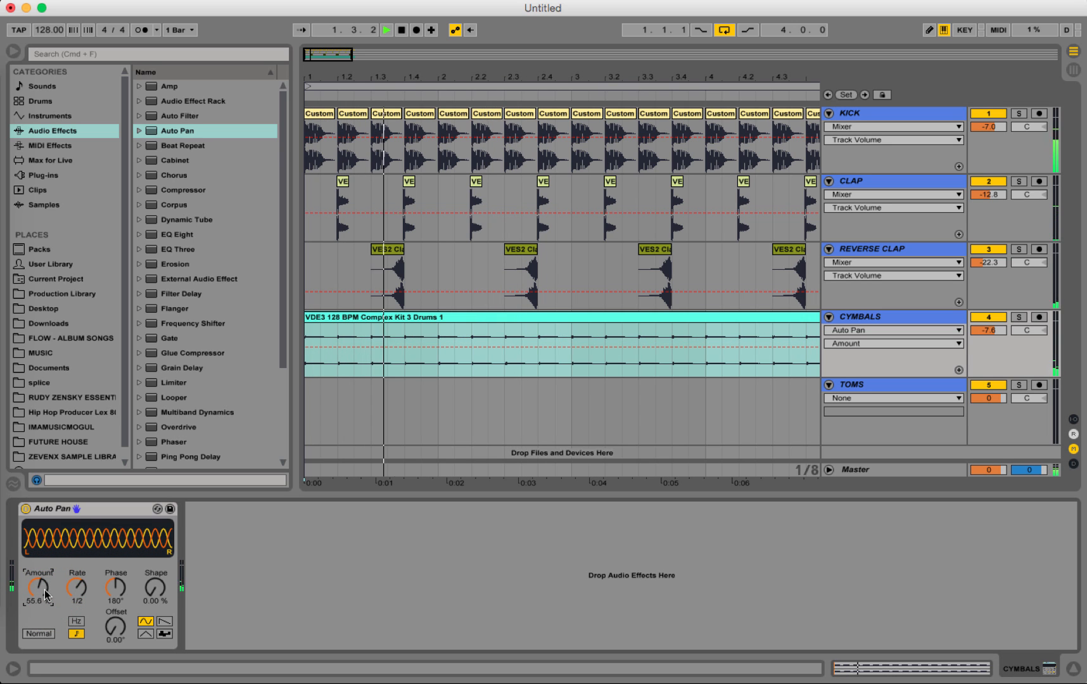
{"action": "key", "text": "space"}
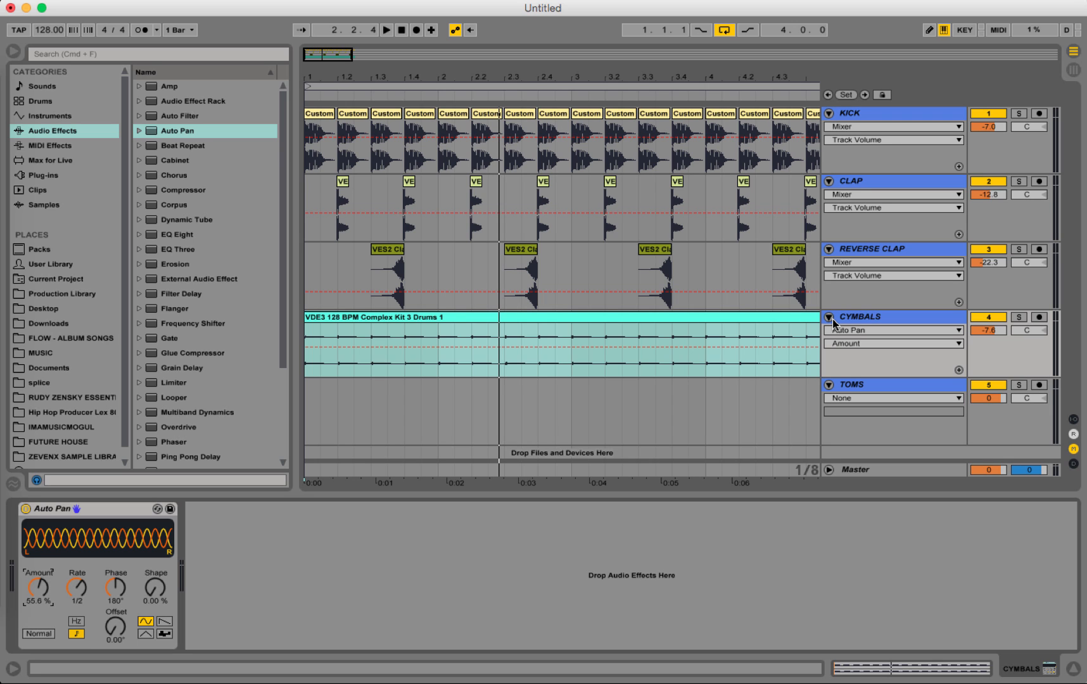
{"action": "left_click_drag", "start_coordinate": [633, 75], "coordinate": [529, 77]}
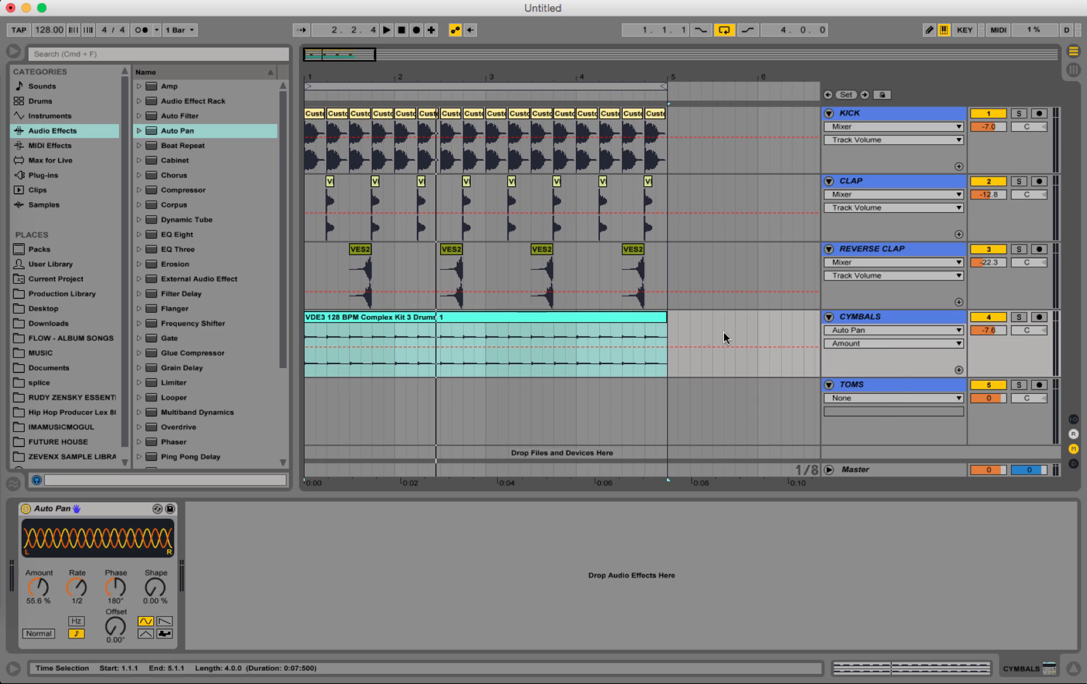
Select the TOMS track and open the TOMS folder in the ZEVENX SAMPLE LIBRARY
{"action": "left_click", "coordinate": [858, 382]}
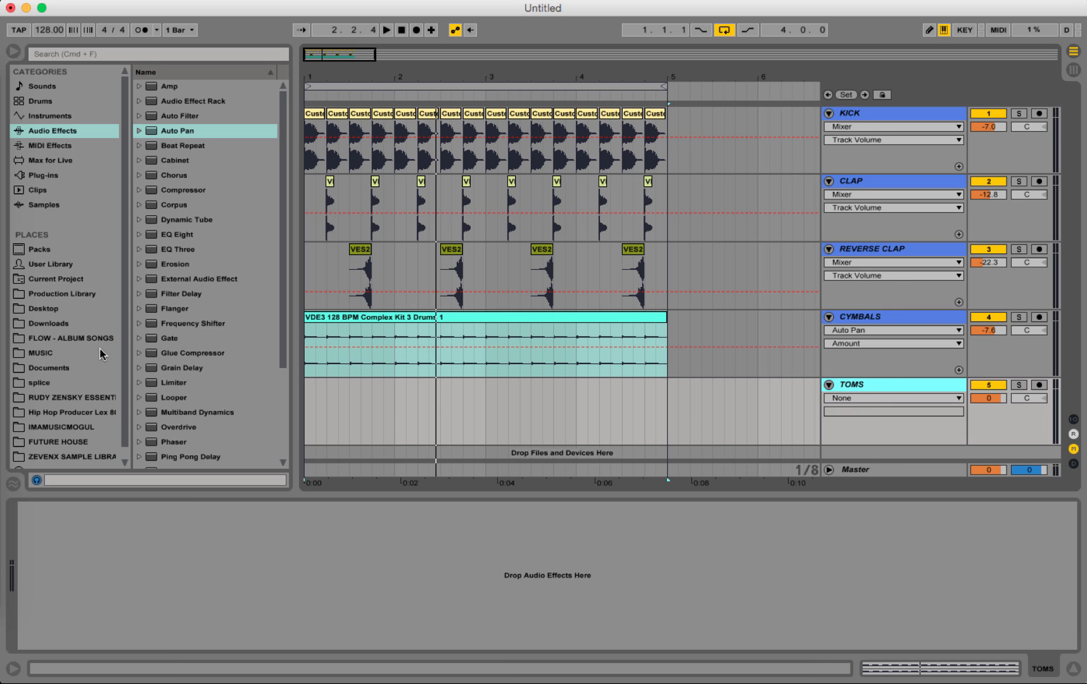
{"action": "scroll", "coordinate": [62, 420], "scroll_direction": "down", "scroll_amount": 1}
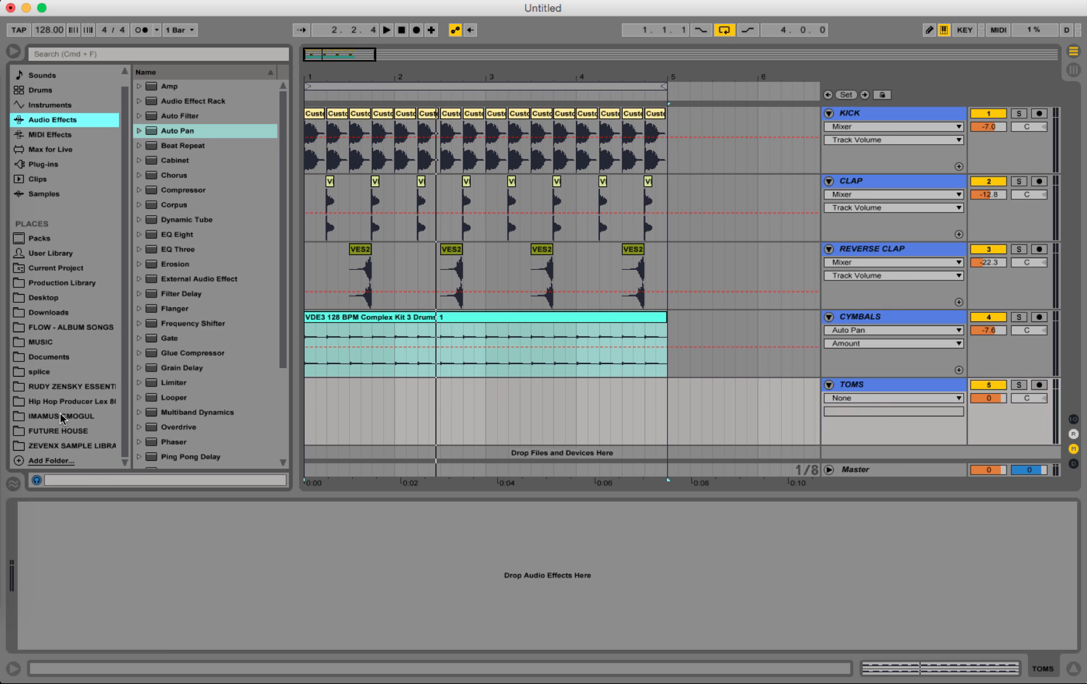
{"action": "left_click", "coordinate": [75, 445]}
{"action": "left_click", "coordinate": [139, 234]}
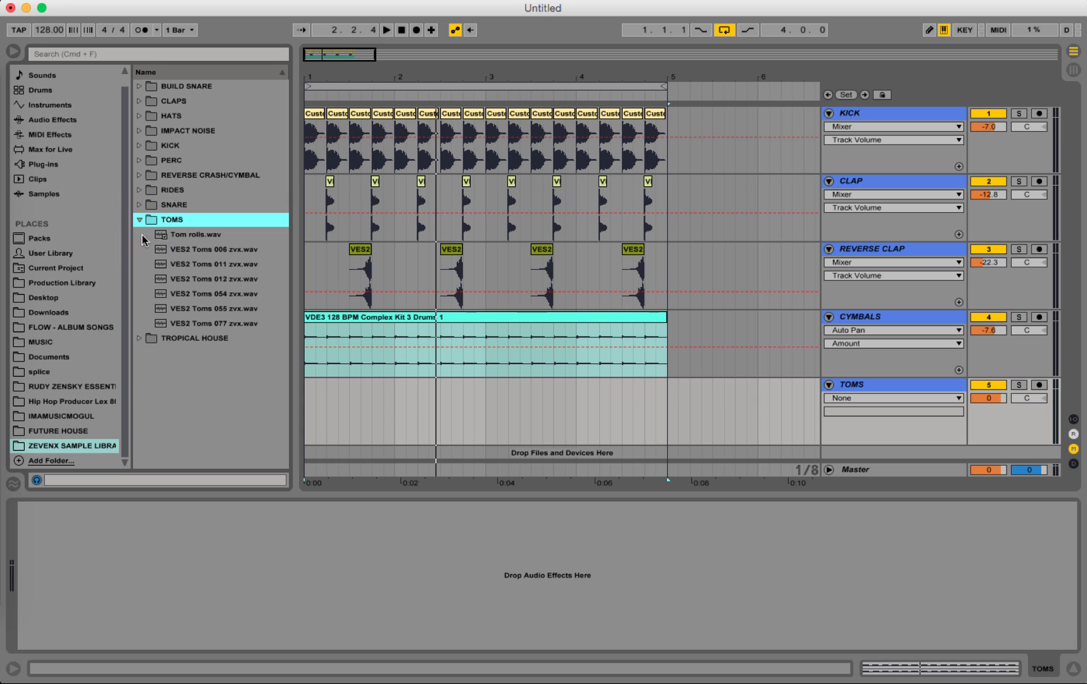
Preview the tom samples from Tom rolls.wav through VES2 Toms 077 zvx.wav, and replay samples 012, 011, 054 and 055
{"action": "left_click", "coordinate": [210, 238]}
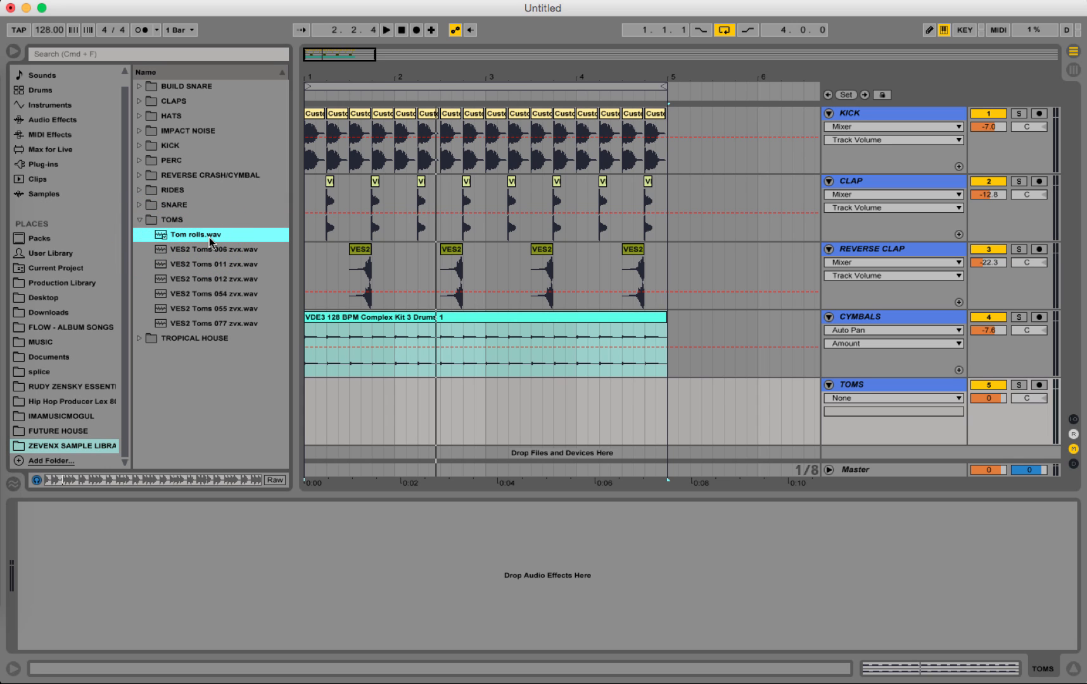
{"action": "key", "text": "Down"}
{"action": "key", "text": "Down"}
{"action": "key", "text": "Down"}
{"action": "key", "text": "Down"}
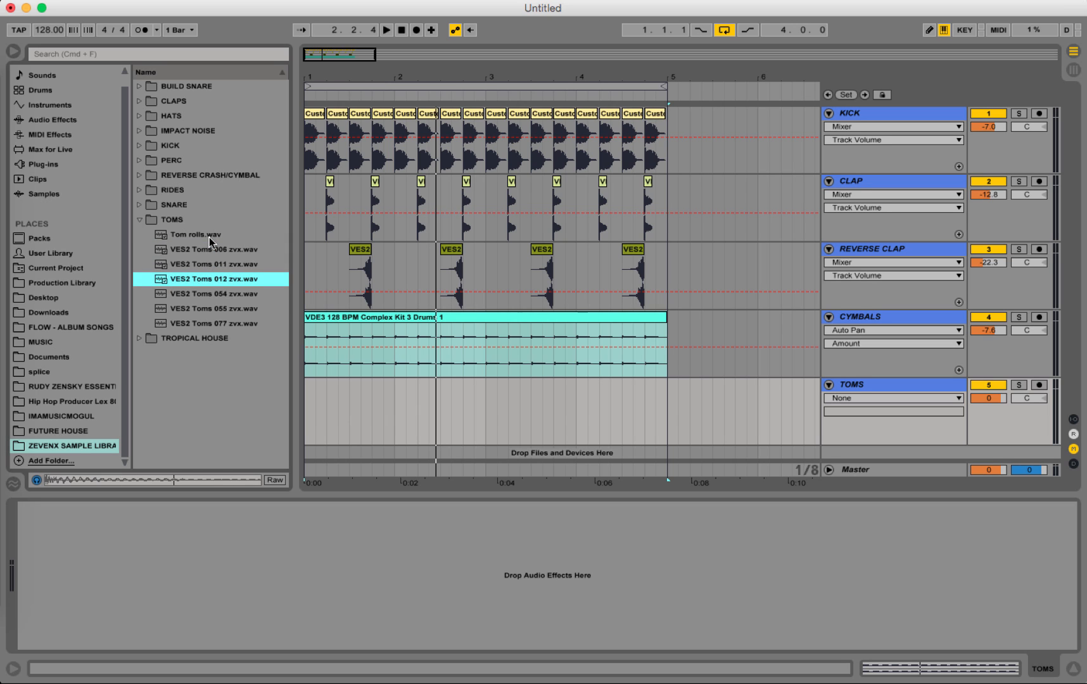
{"action": "key", "text": "Down"}
{"action": "key", "text": "Down"}
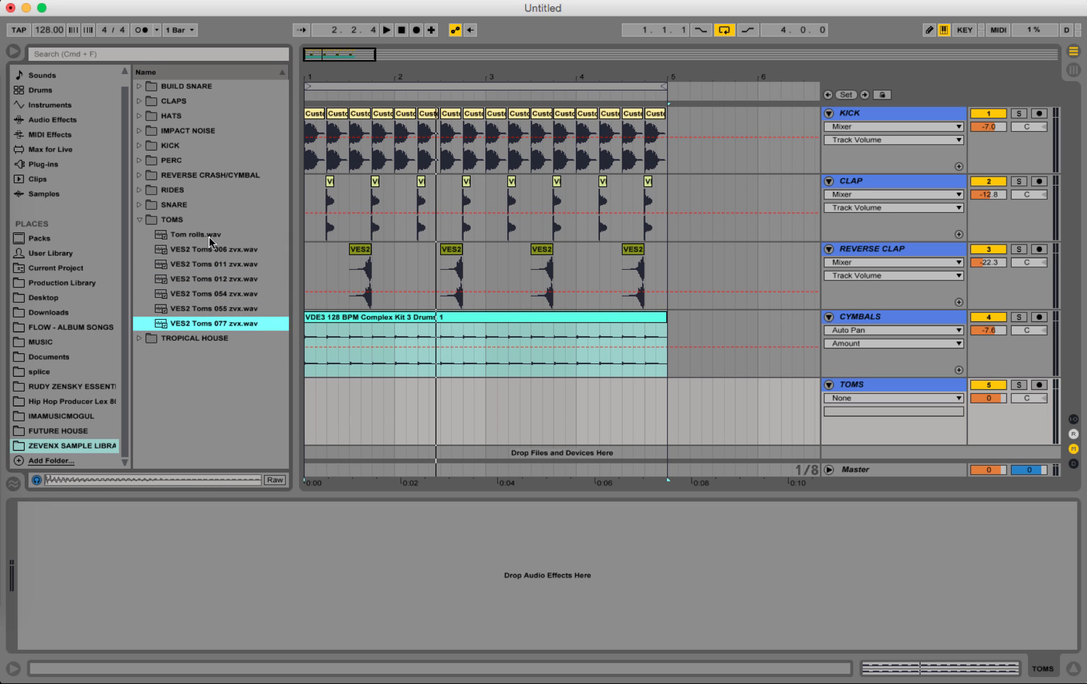
{"action": "left_click", "coordinate": [231, 280]}
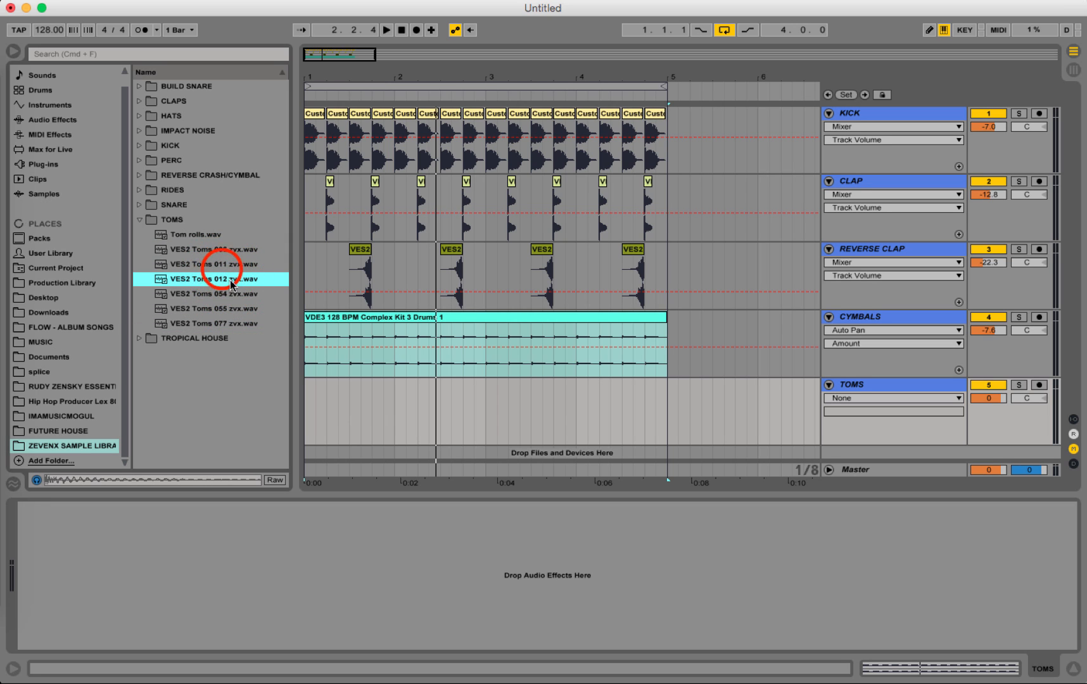
{"action": "left_click", "coordinate": [222, 266]}
{"action": "left_click", "coordinate": [233, 298]}
{"action": "left_click", "coordinate": [240, 311]}
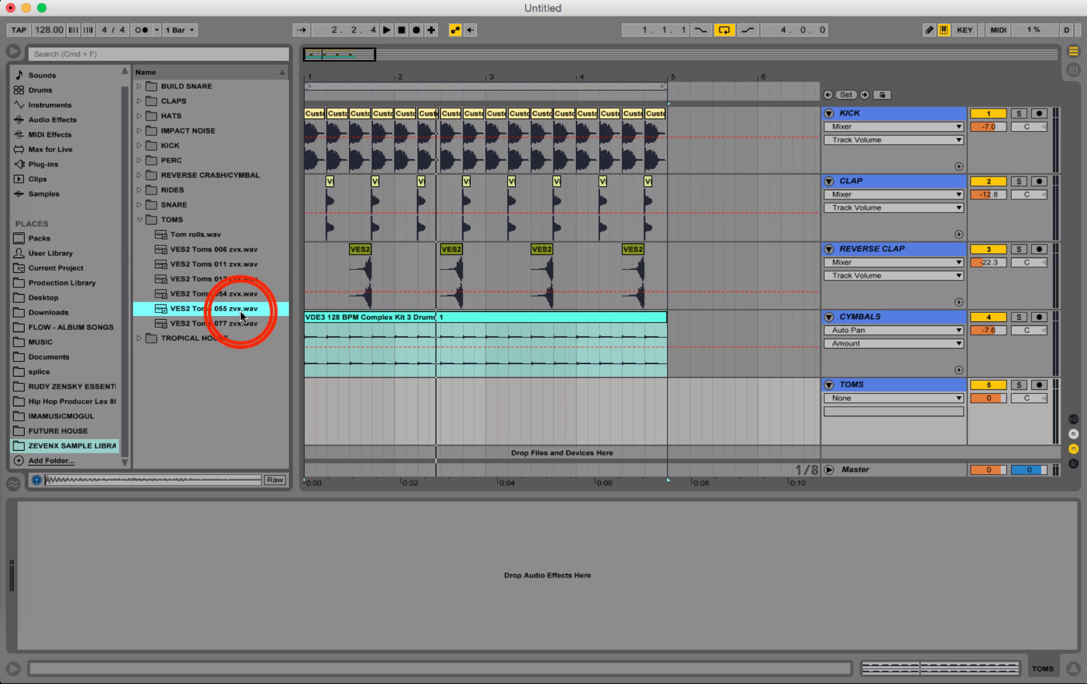
Preview the tom samples 077, 054, 012, 011, 006 and 055 once more, comparing 054 with 055
{"action": "left_click", "coordinate": [229, 318]}
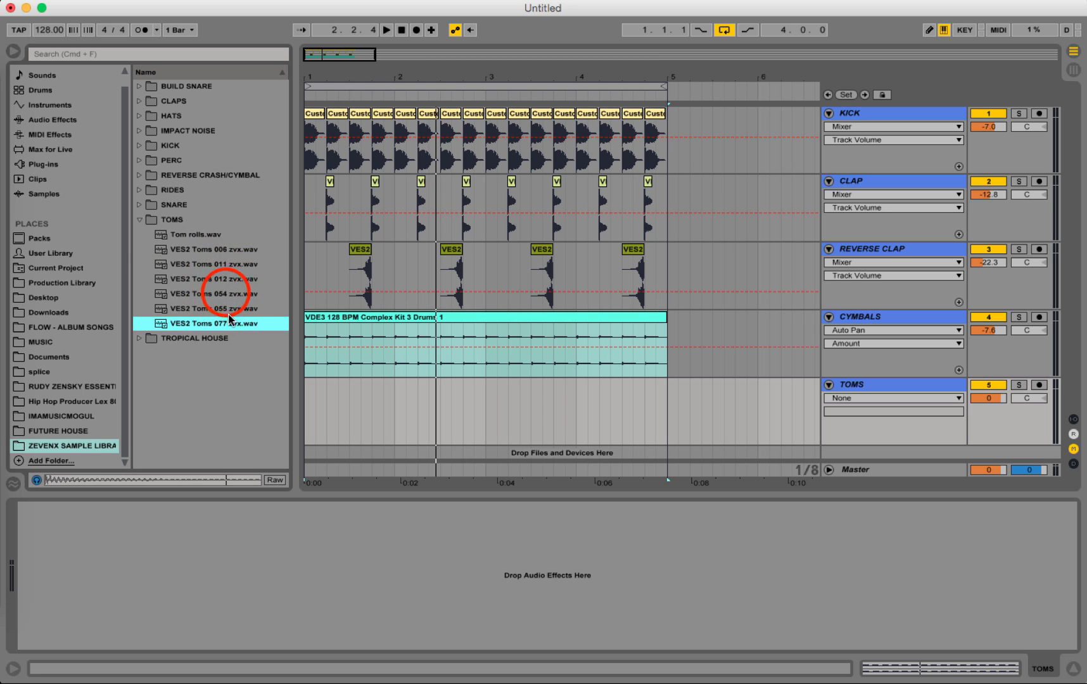
{"action": "left_click", "coordinate": [222, 294]}
{"action": "left_click", "coordinate": [218, 280]}
{"action": "left_click", "coordinate": [226, 265]}
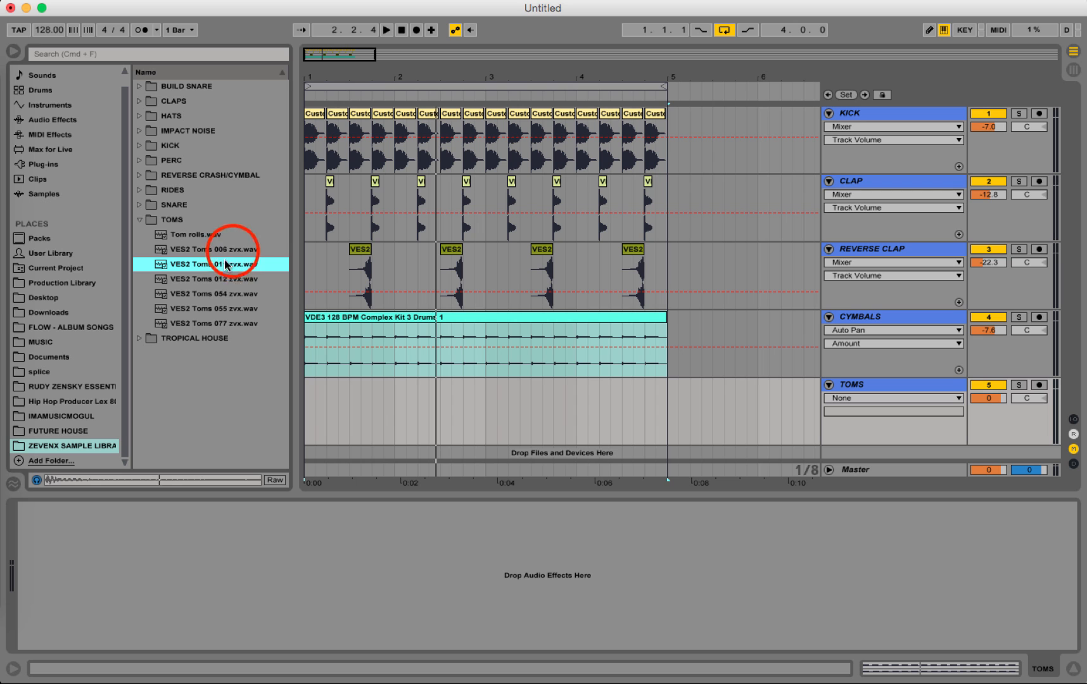
{"action": "left_click", "coordinate": [225, 249]}
{"action": "left_click", "coordinate": [228, 309]}
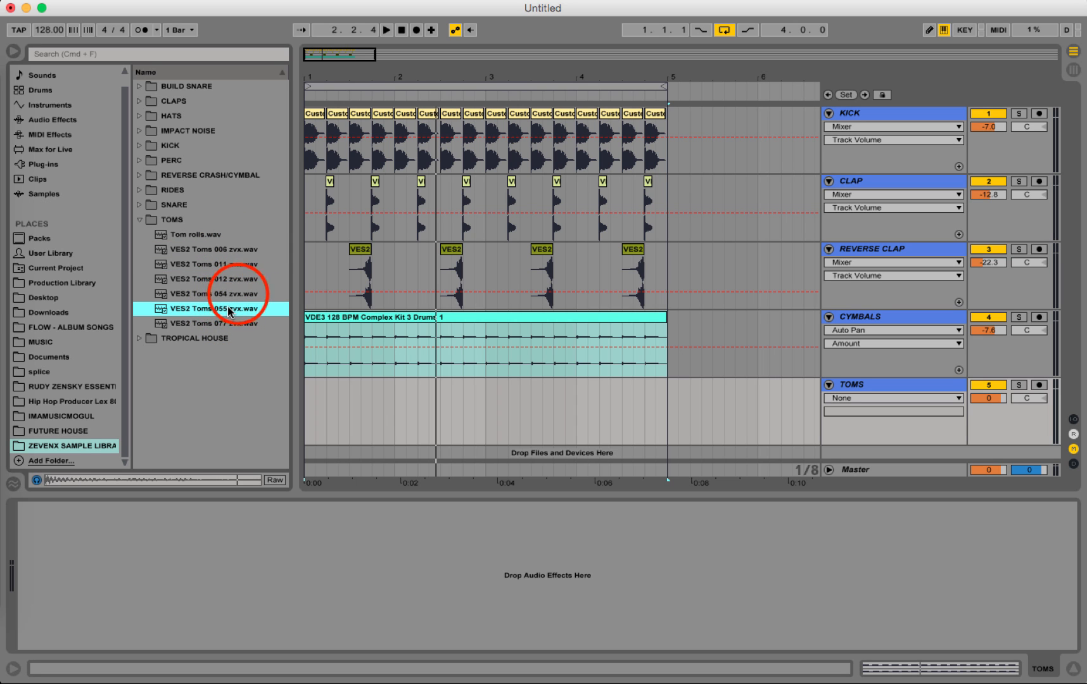
{"action": "left_click", "coordinate": [238, 294]}
{"action": "left_click", "coordinate": [226, 311]}
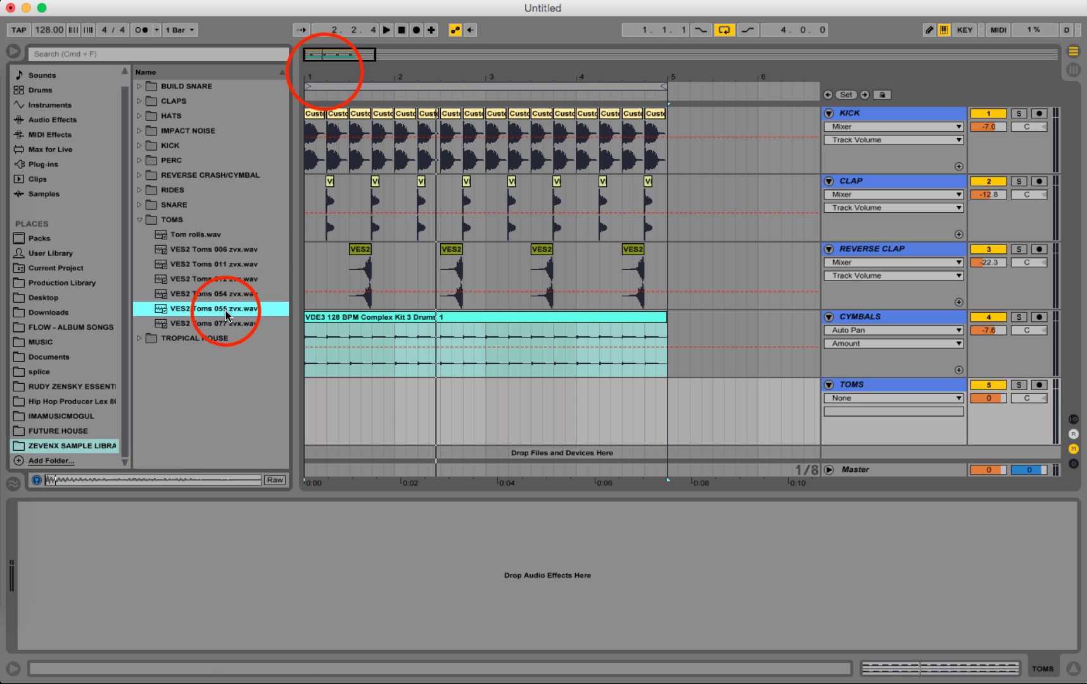
Place VES2 Toms 055 zvx.wav on the TOMS track starting at 1.1.3
{"action": "left_click", "coordinate": [326, 73]}
{"action": "left_click_drag", "start_coordinate": [325, 72], "coordinate": [436, 75]}
{"action": "left_click", "coordinate": [184, 309]}
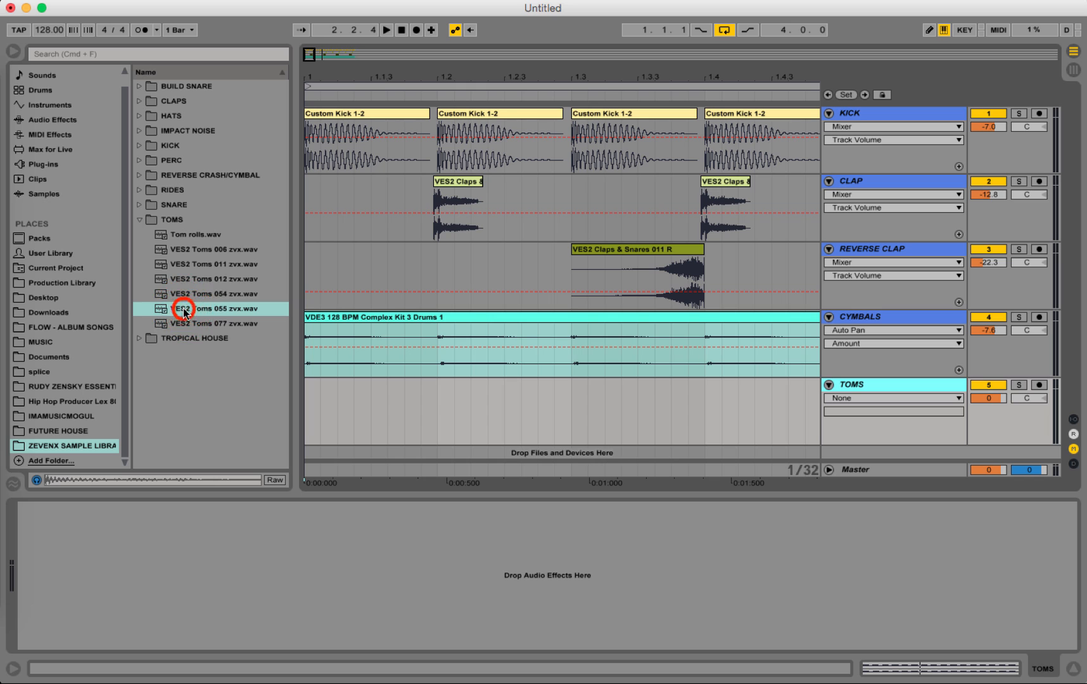
{"action": "left_click_drag", "start_coordinate": [184, 311], "coordinate": [366, 390]}
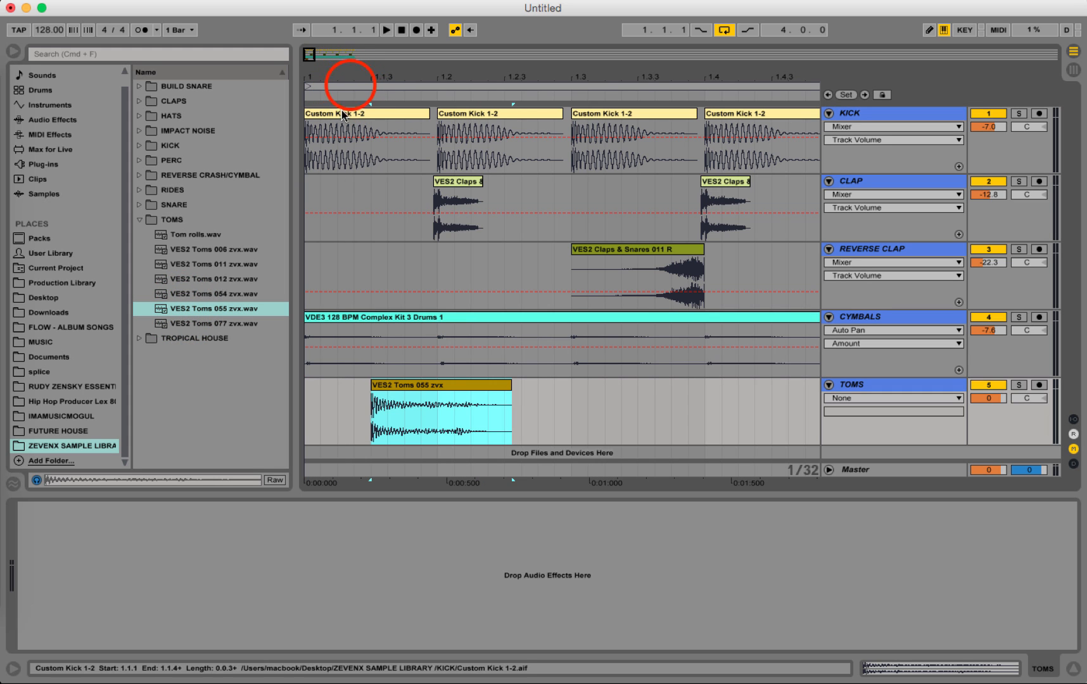
Set the TOMS track volume to -13.7 while playing the loop from the start
{"action": "left_click", "coordinate": [351, 85]}
{"action": "key", "text": "space"}
{"action": "left_click_drag", "start_coordinate": [990, 398], "coordinate": [988, 412]}
{"action": "key", "text": "space"}
{"action": "key", "text": "space"}
{"action": "key", "text": "space"}
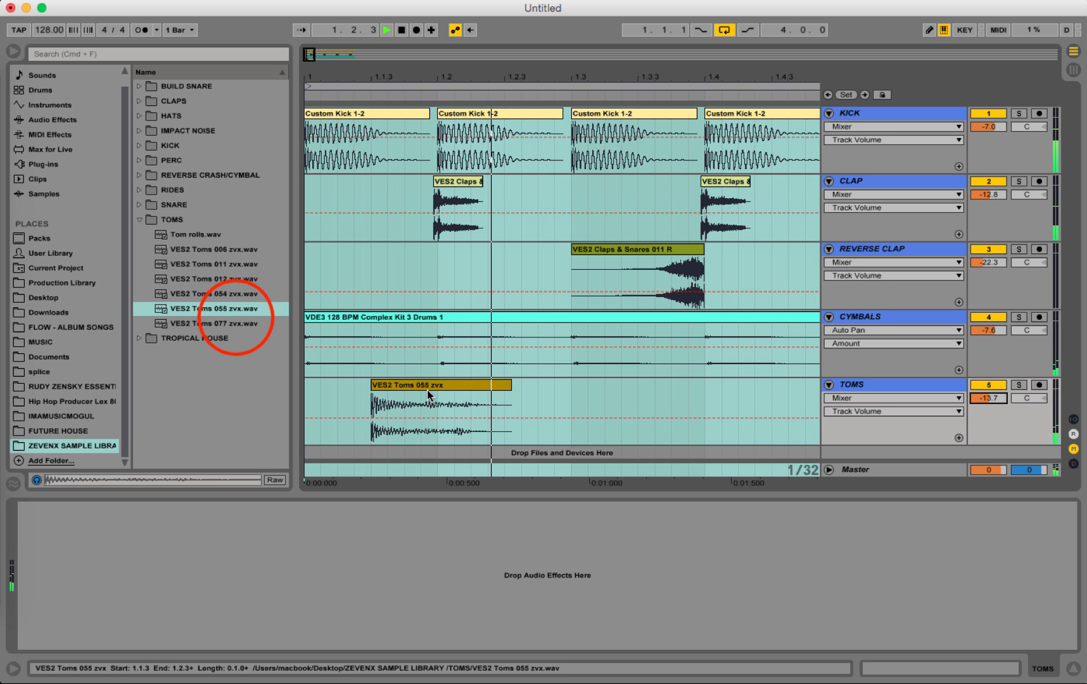
{"action": "key", "text": "space"}
Place VES2 Toms 054 zvx.wav at 1.2.3 on the TOMS track and move the 055 clip to start at 1.1.4
{"action": "left_click", "coordinate": [238, 321]}
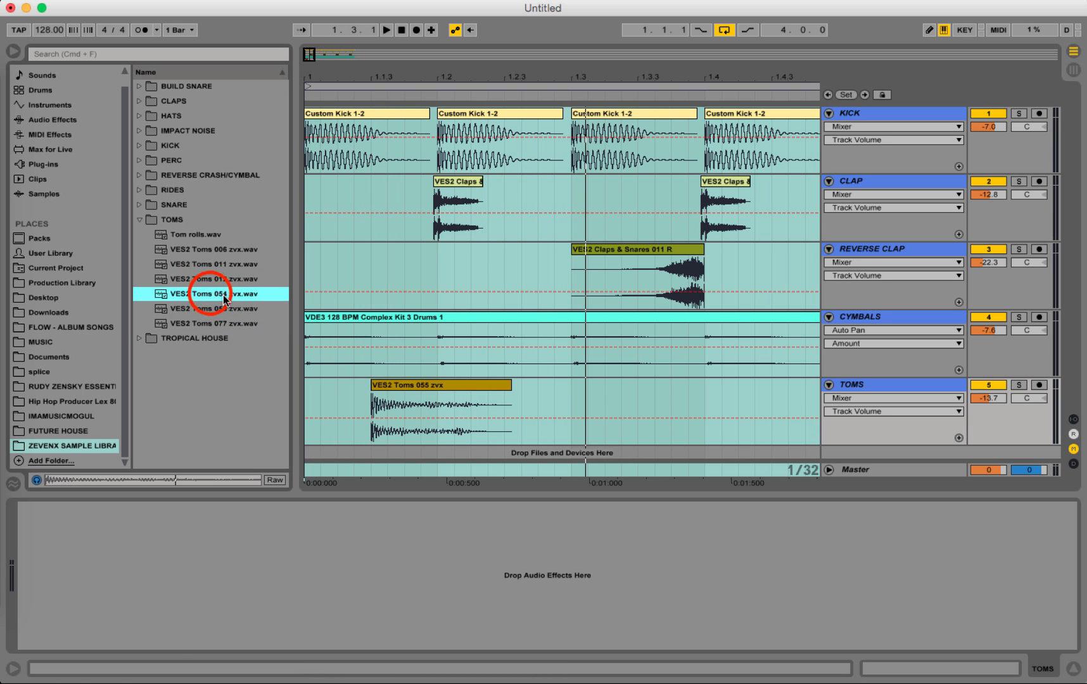
{"action": "left_click_drag", "start_coordinate": [240, 295], "coordinate": [504, 410]}
{"action": "left_click", "coordinate": [431, 387]}
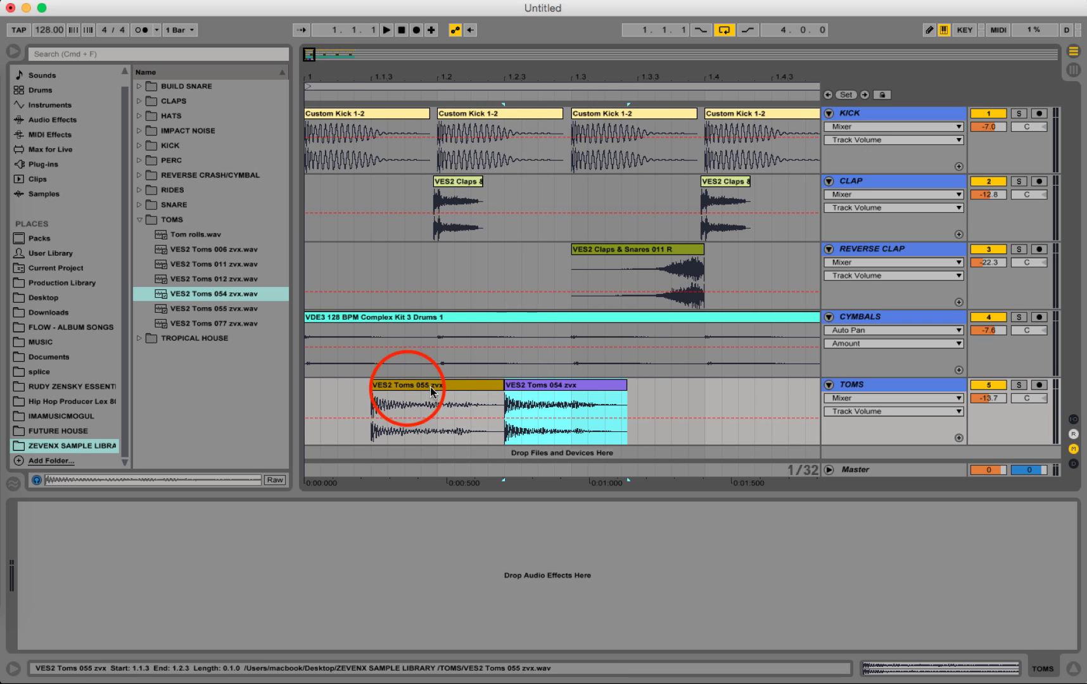
{"action": "left_click_drag", "start_coordinate": [408, 391], "coordinate": [442, 391]}
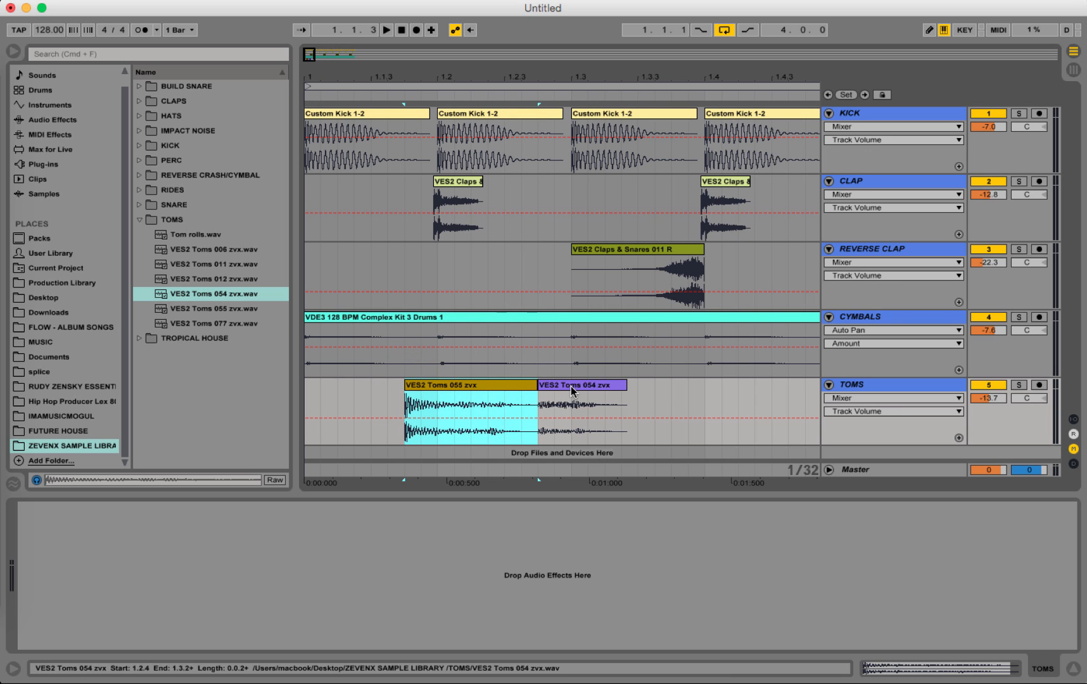
Replace the overlapped 054 clip with a fresh VES2 Toms 054 zvx.wav at 1.2.3 and play back the beat
{"action": "left_click_drag", "start_coordinate": [555, 385], "coordinate": [617, 386]}
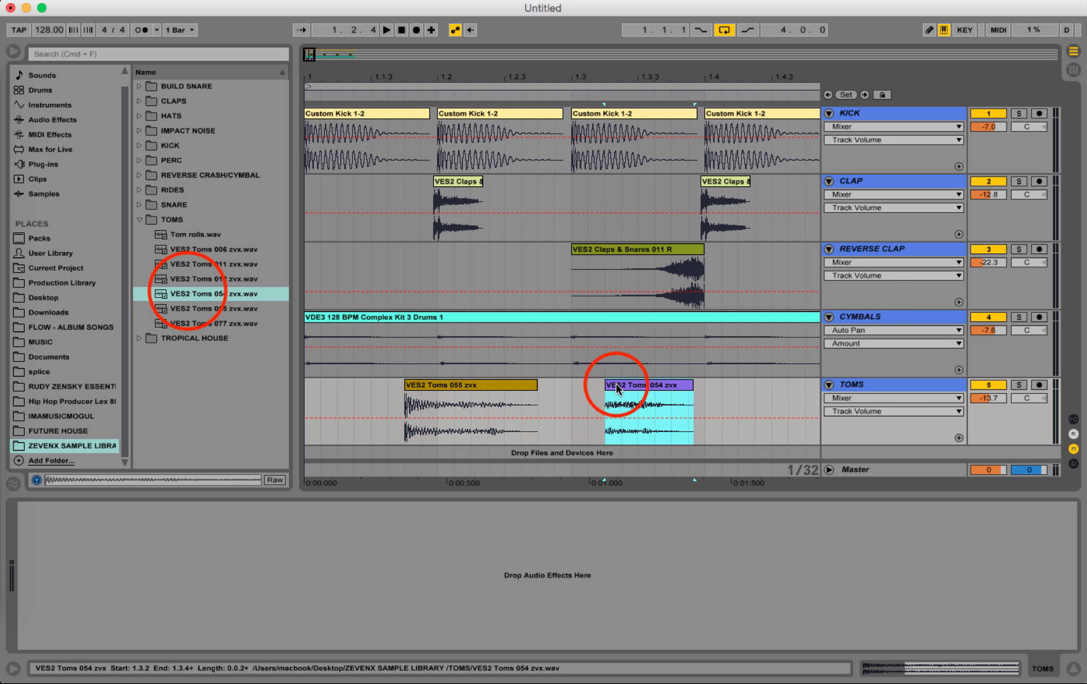
{"action": "key", "text": "Delete"}
{"action": "left_click", "coordinate": [187, 292]}
{"action": "left_click_drag", "start_coordinate": [188, 294], "coordinate": [507, 415]}
{"action": "left_click", "coordinate": [369, 323]}
{"action": "key", "text": "space"}
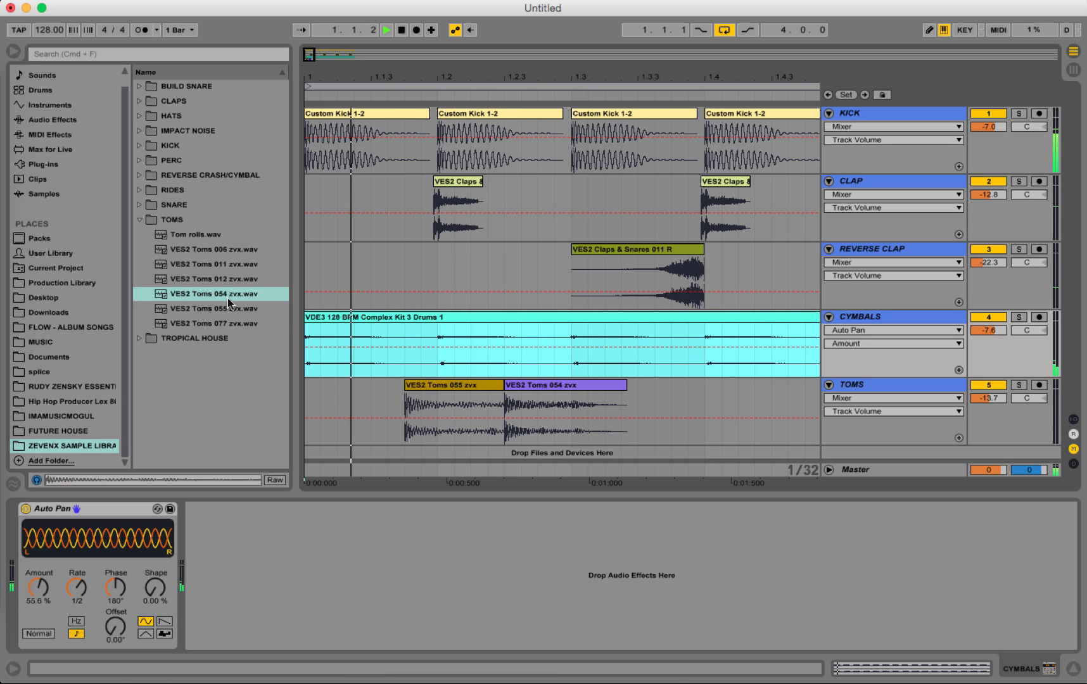
{"action": "key", "text": "space"}
Place VES2 Toms 012 zvx.wav at 1.3.3 on the TOMS track and play back the loop
{"action": "left_click", "coordinate": [213, 280]}
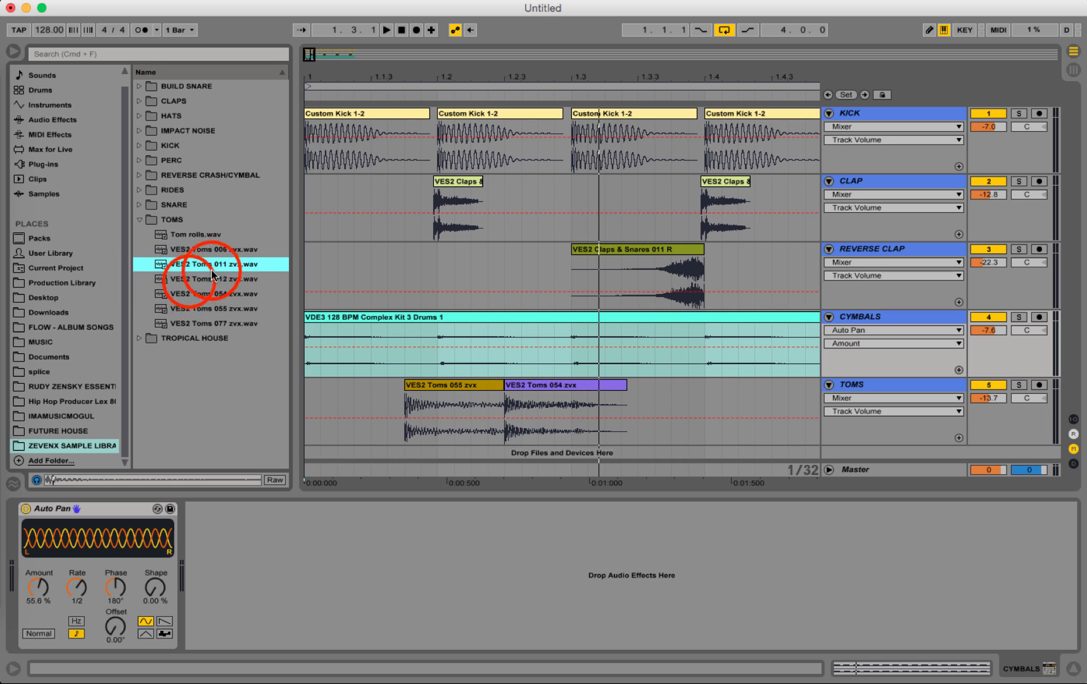
{"action": "left_click_drag", "start_coordinate": [190, 285], "coordinate": [637, 404]}
{"action": "left_click", "coordinate": [359, 316]}
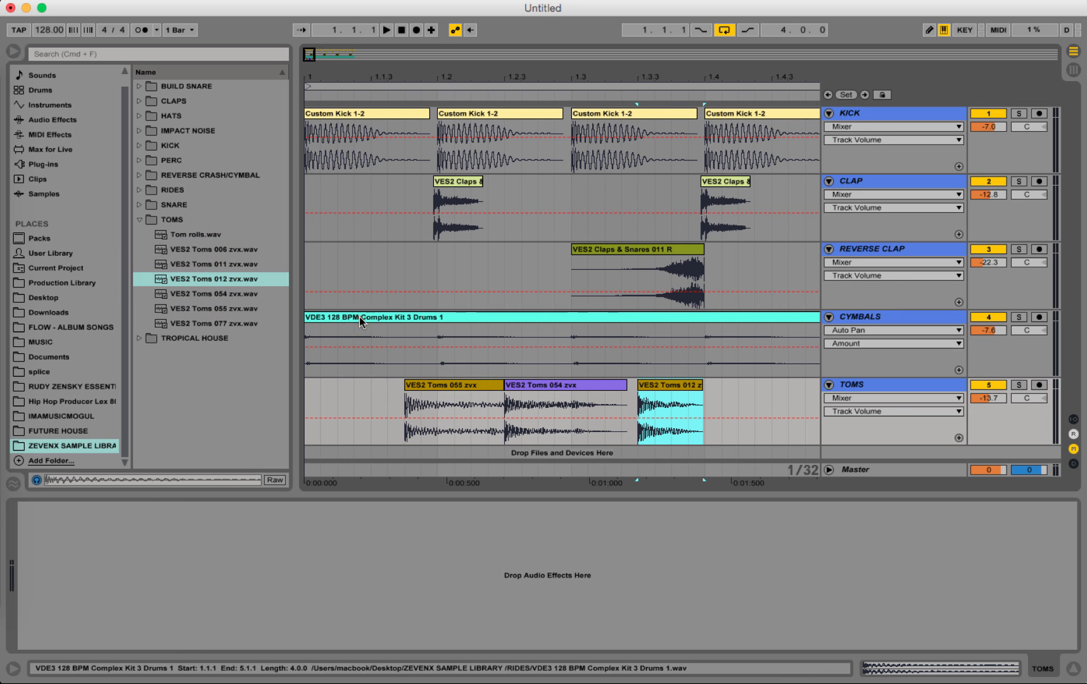
{"action": "key", "text": "space"}
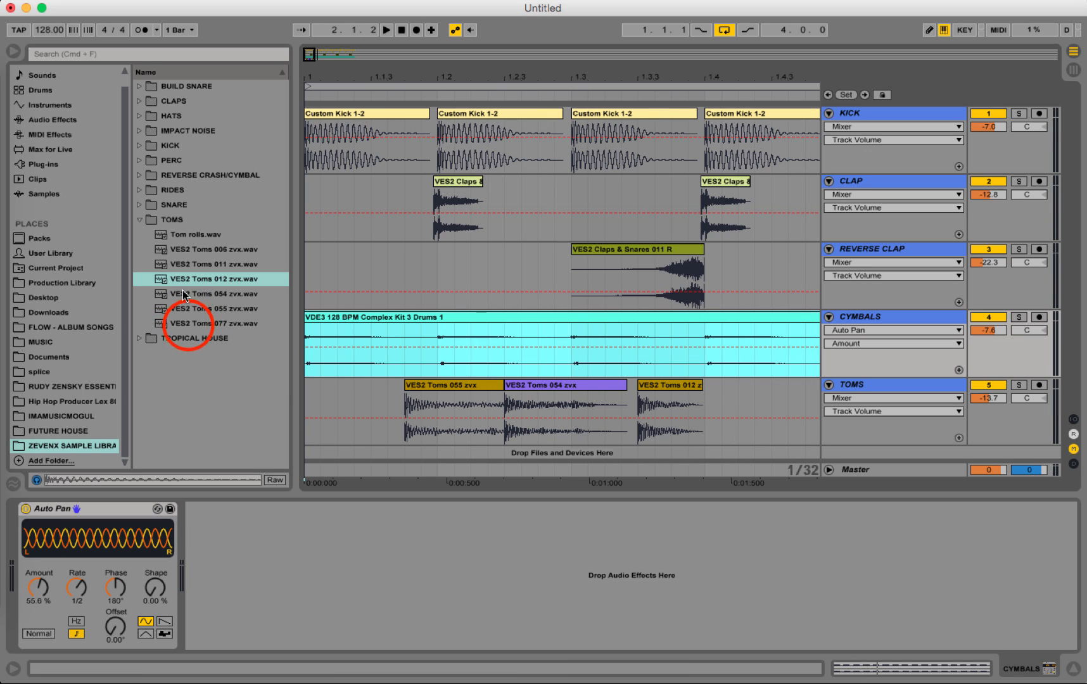
Preview samples 055 and 011, place VES2 Toms 011 zvx.wav at 1.4.3 on the TOMS track and play it back
{"action": "left_click", "coordinate": [196, 308]}
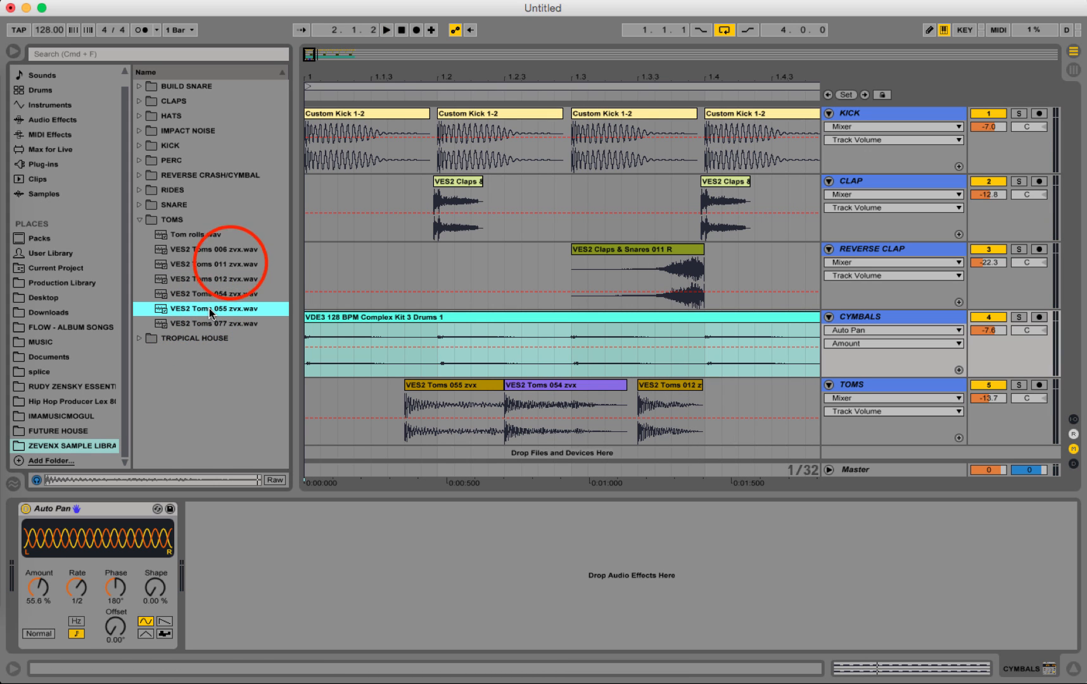
{"action": "left_click", "coordinate": [232, 266]}
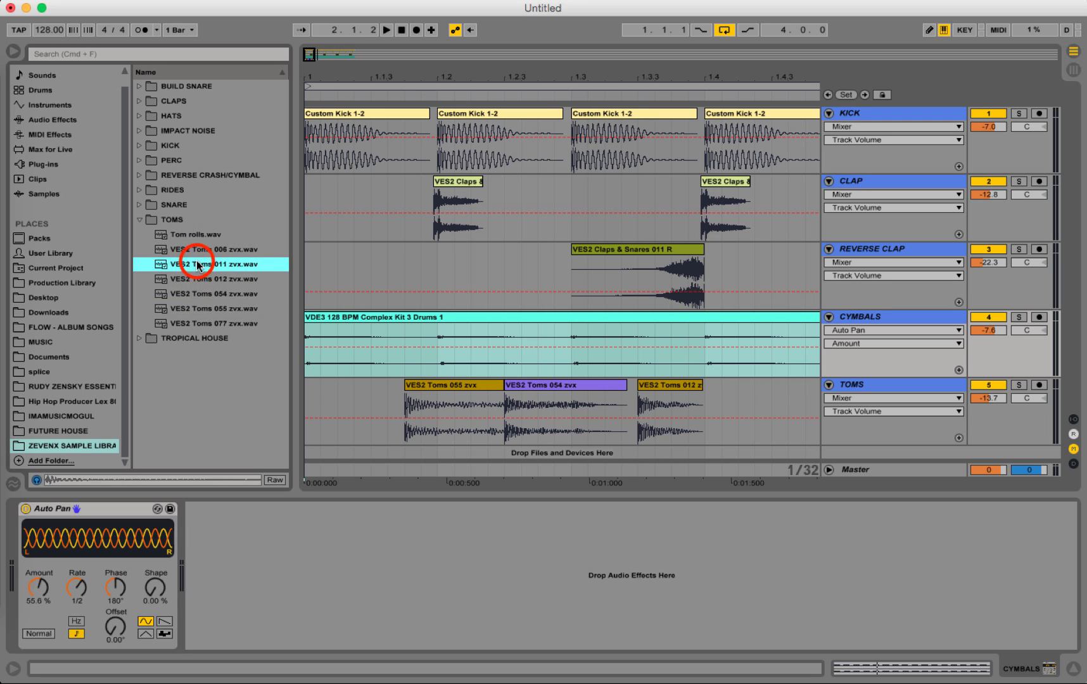
{"action": "left_click_drag", "start_coordinate": [328, 294], "coordinate": [765, 421]}
{"action": "left_click", "coordinate": [377, 315]}
{"action": "left_click", "coordinate": [589, 92]}
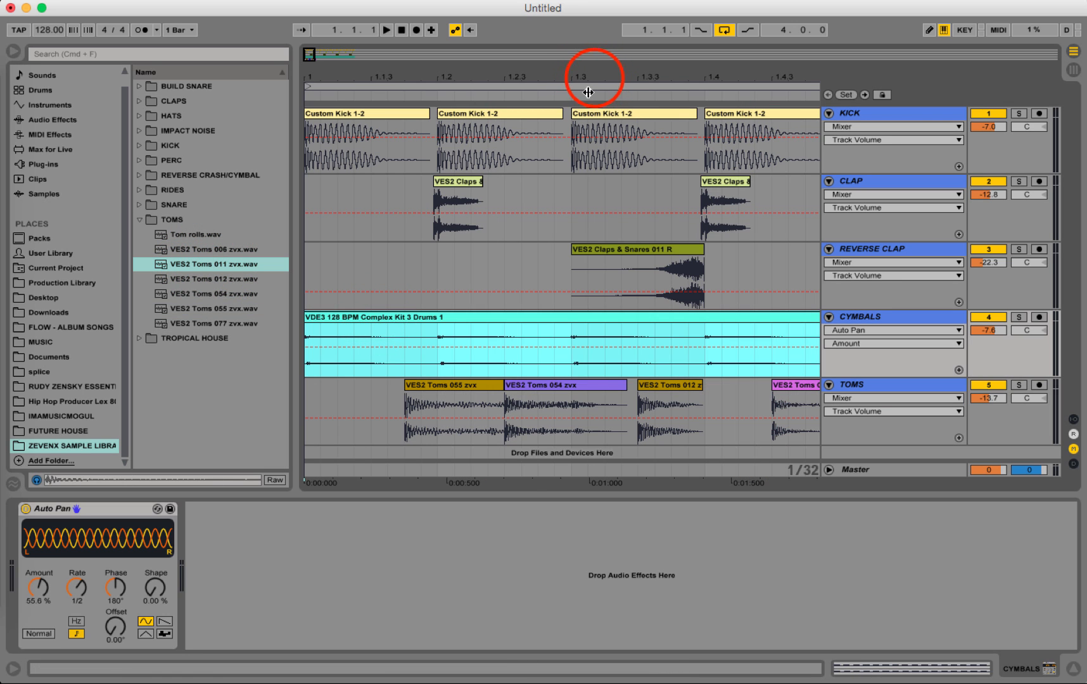
{"action": "left_click_drag", "start_coordinate": [595, 78], "coordinate": [449, 80]}
{"action": "key", "text": "space"}
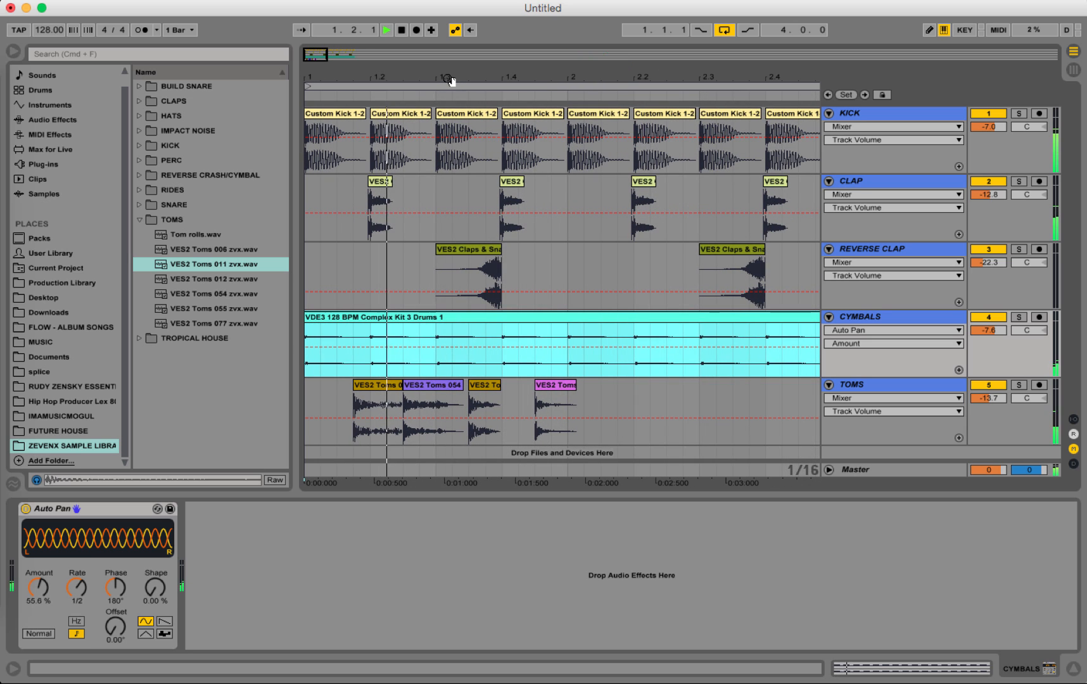
Shorten the 011 tom clip so it ends at 2.1.1, and play the loop from the start
{"action": "left_click", "coordinate": [555, 383]}
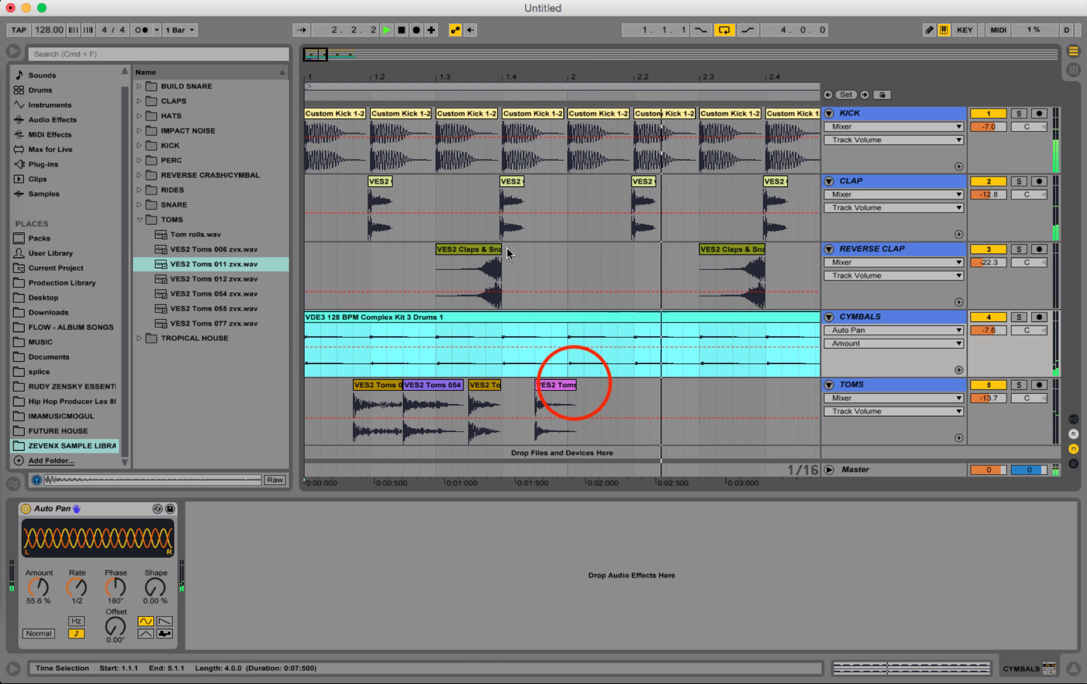
{"action": "left_click_drag", "start_coordinate": [574, 380], "coordinate": [567, 382]}
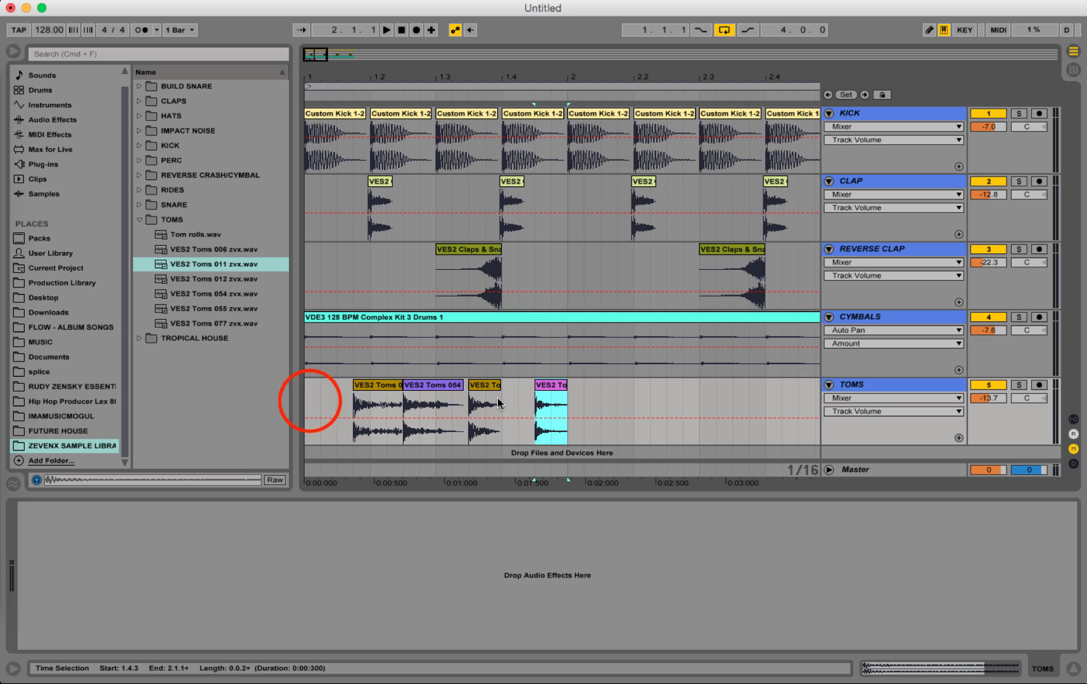
{"action": "left_click", "coordinate": [311, 403]}
{"action": "key", "text": "space"}
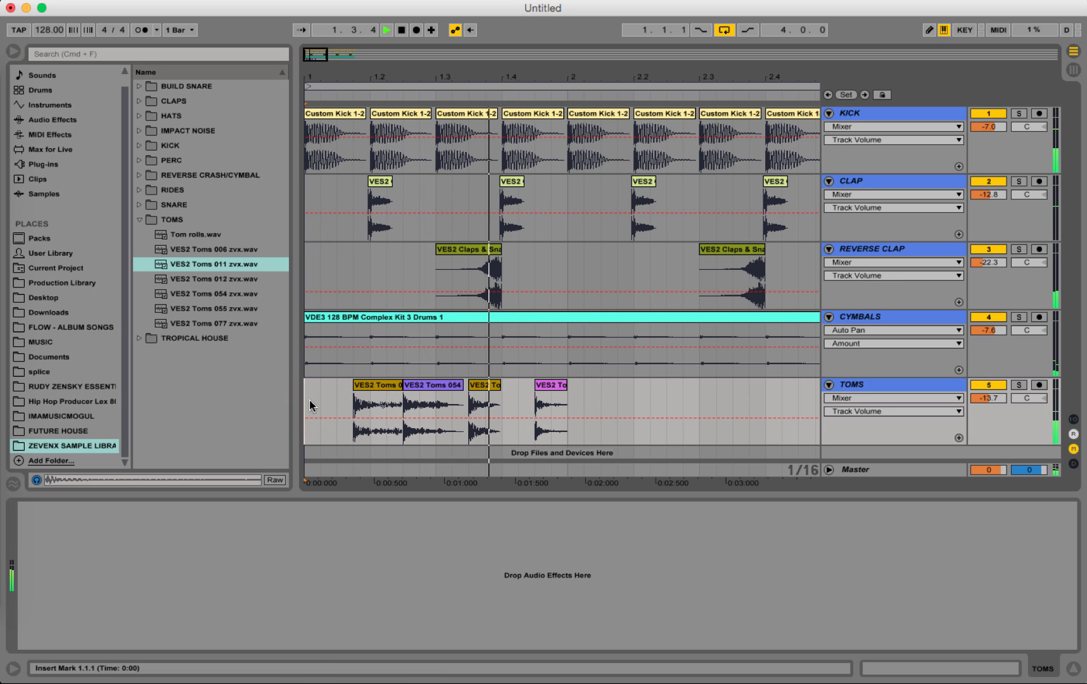
Delete the 011 tom clip at 1.4.3 and play back the remaining tom pattern
{"action": "left_click", "coordinate": [549, 388]}
{"action": "key", "text": "space"}
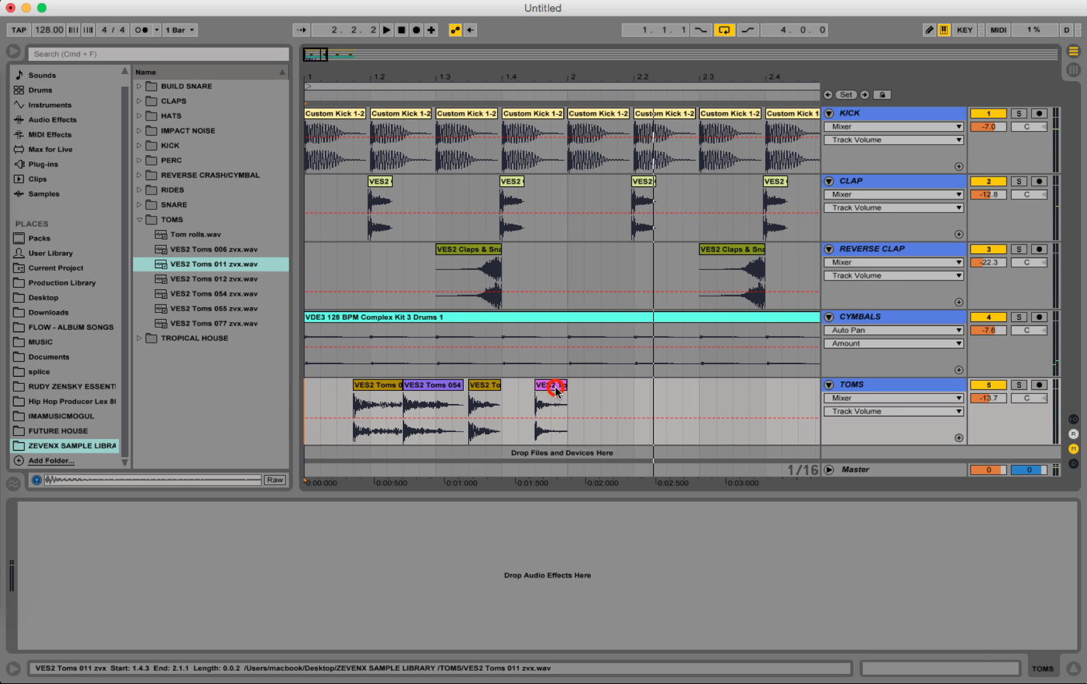
{"action": "key", "text": "Delete"}
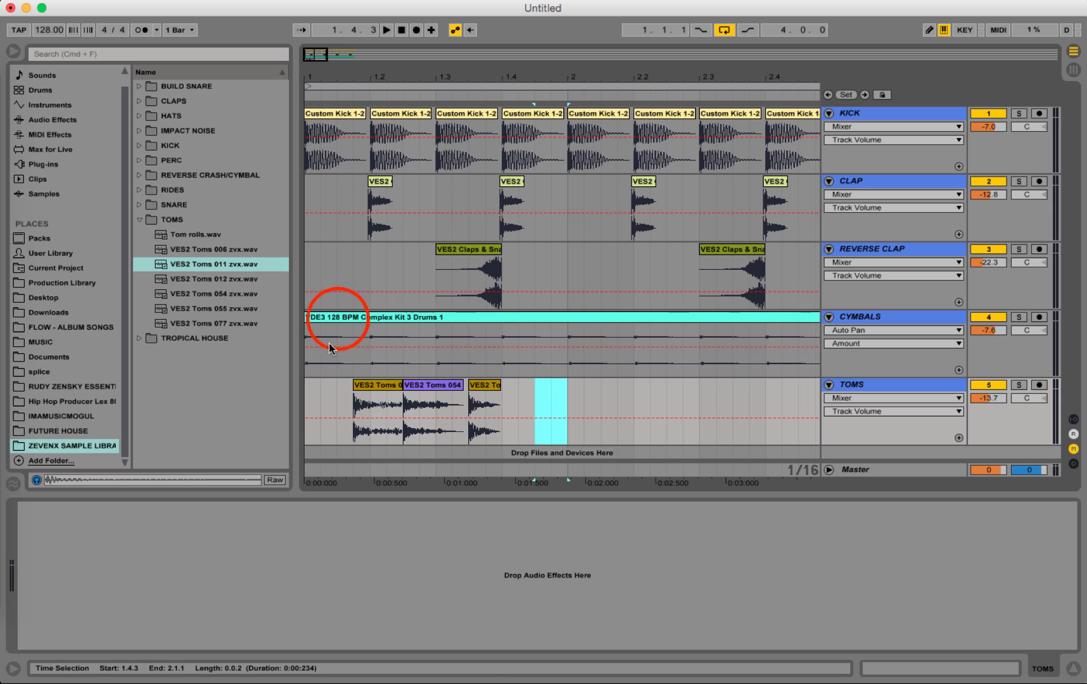
{"action": "left_click", "coordinate": [339, 318]}
{"action": "key", "text": "space"}
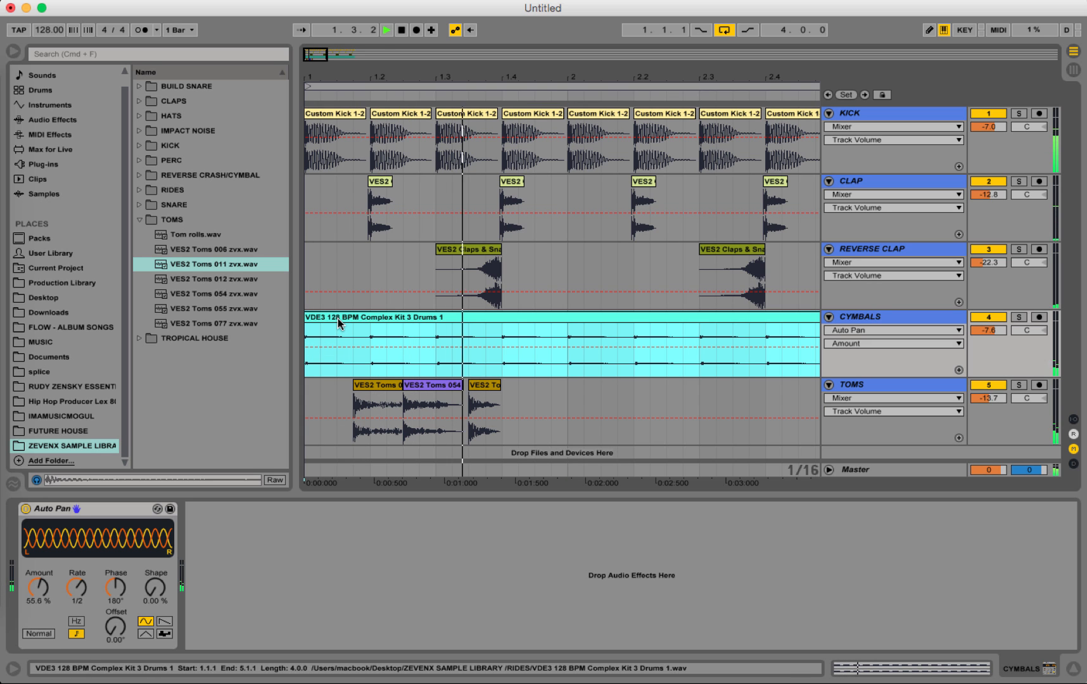
{"action": "left_click", "coordinate": [568, 393]}
{"action": "key", "text": "space"}
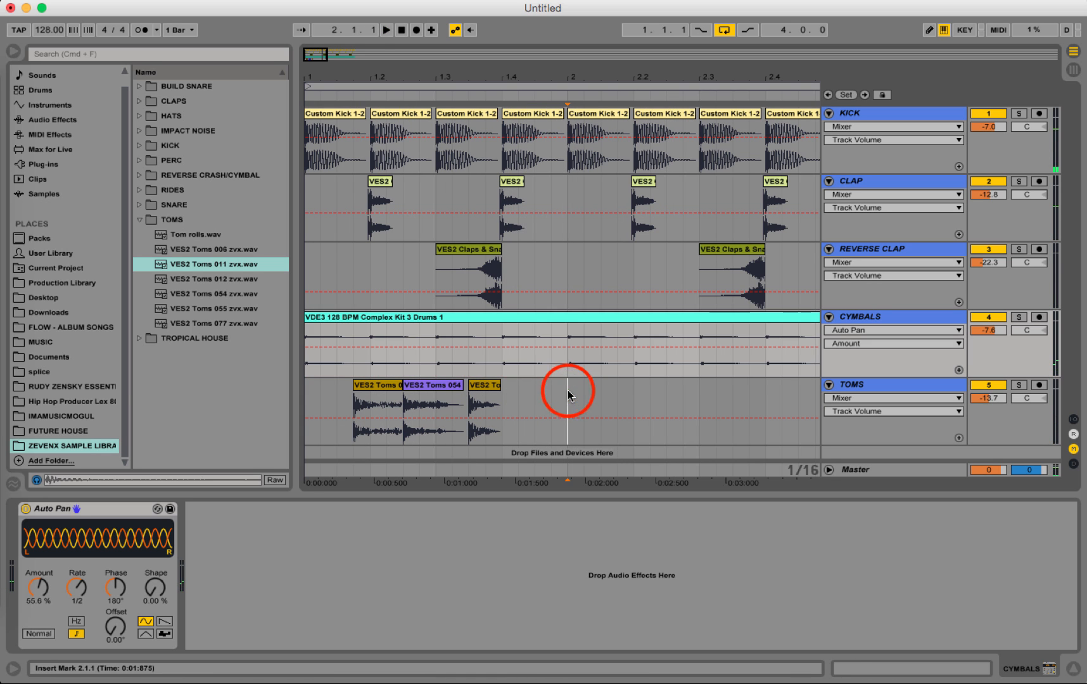
Duplicate the one-bar tom pattern across bars 2 to 4 and play back the whole loop
{"action": "left_click_drag", "start_coordinate": [567, 391], "coordinate": [306, 393]}
{"action": "key", "text": "super+d"}
{"action": "scroll", "coordinate": [622, 326], "scroll_direction": "left", "scroll_amount": 3}
{"action": "left_click_drag", "start_coordinate": [736, 71], "coordinate": [475, 71]}
{"action": "key", "text": "super+d"}
{"action": "key", "text": "super+d"}
{"action": "left_click", "coordinate": [354, 321]}
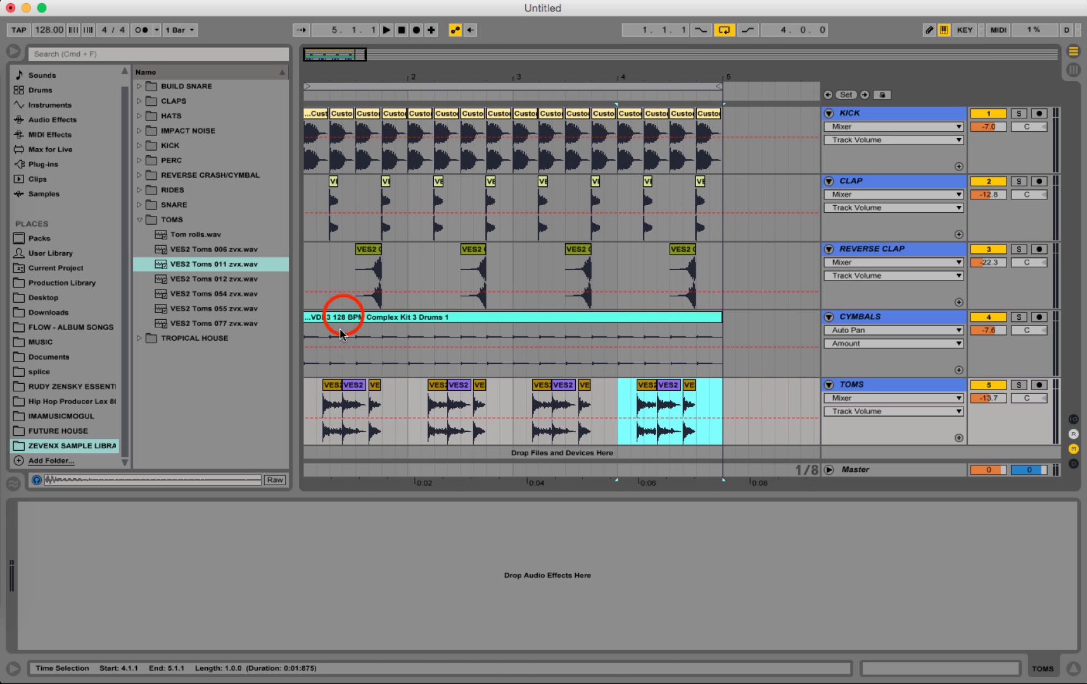
{"action": "key", "text": "space"}
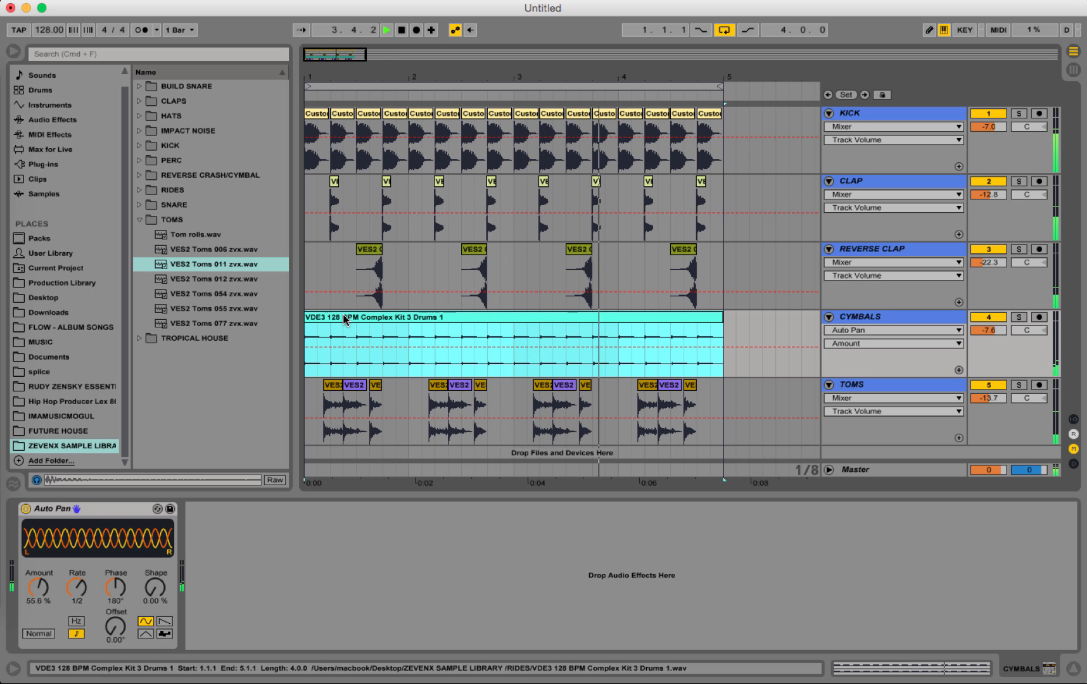
{"action": "key", "text": "space"}
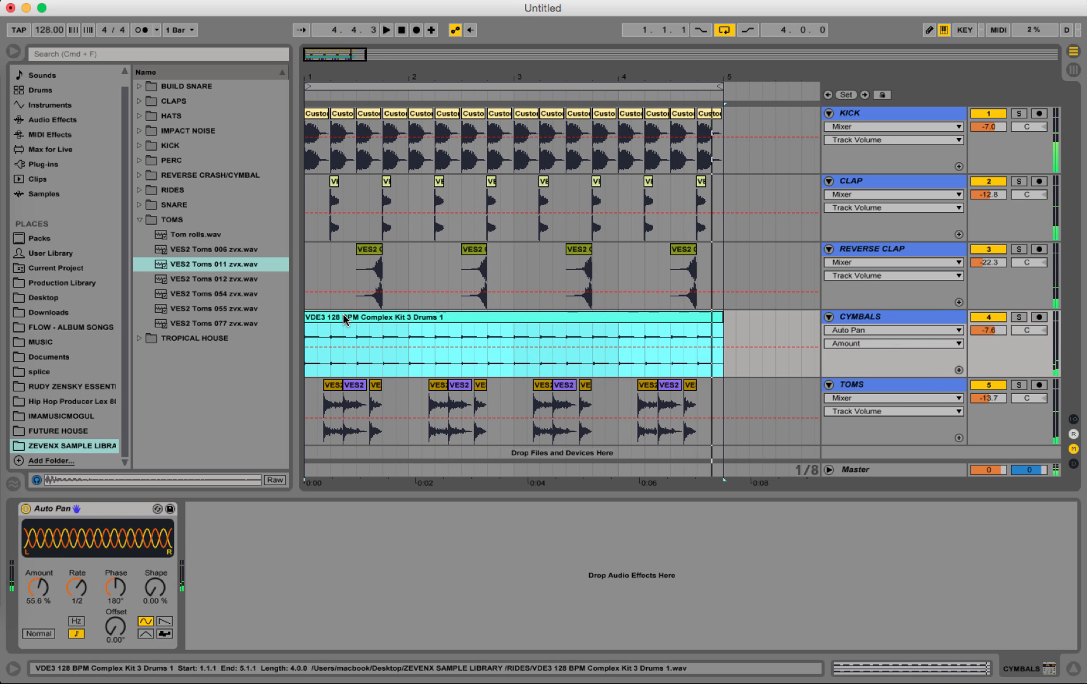
Add the EQ Eight audio effect to the TOMS track
{"action": "left_click", "coordinate": [896, 385]}
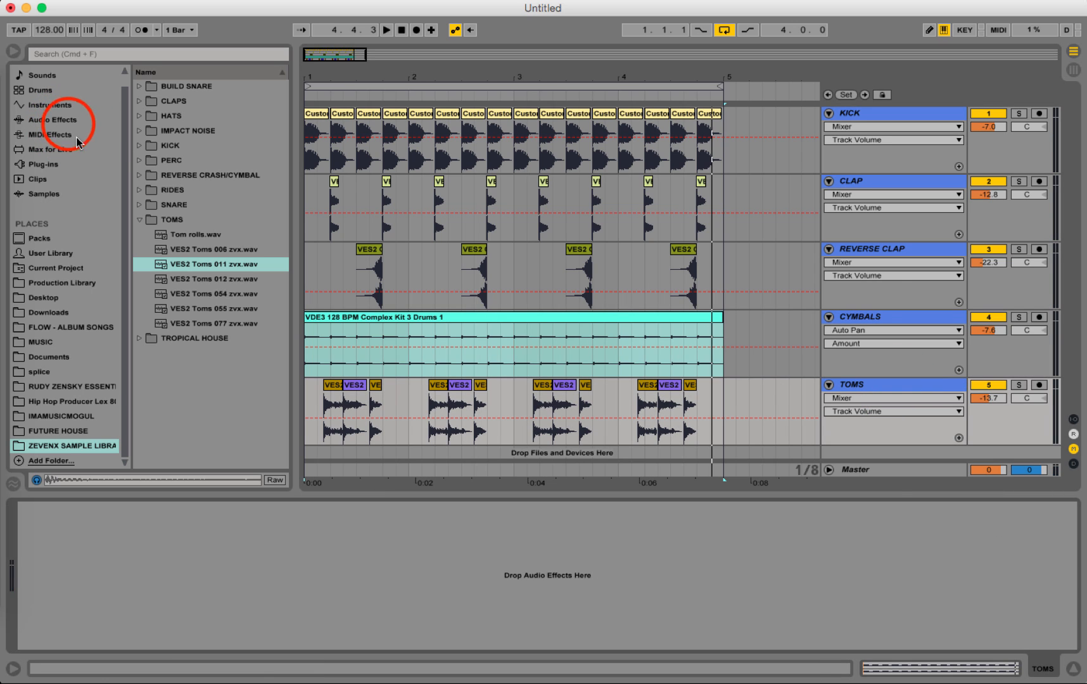
{"action": "left_click", "coordinate": [69, 120]}
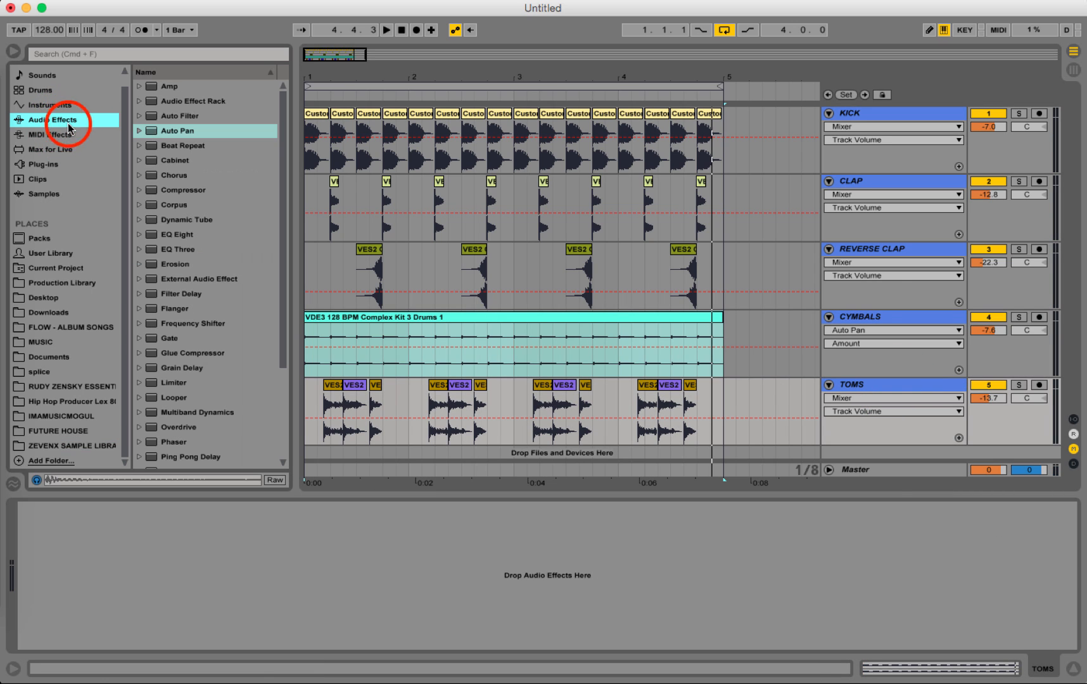
{"action": "double_click", "coordinate": [181, 235]}
Set the EQ Eight band 1 frequency to 150 Hz and play back the loop from the first tom
{"action": "left_click", "coordinate": [71, 641]}
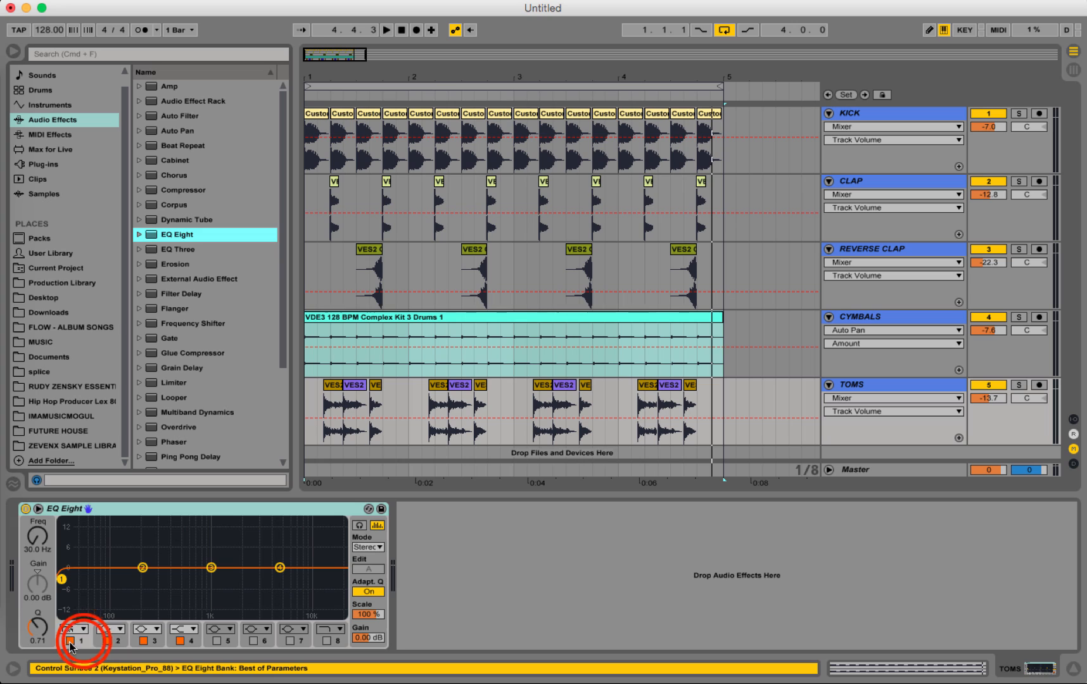
{"action": "left_click", "coordinate": [50, 544]}
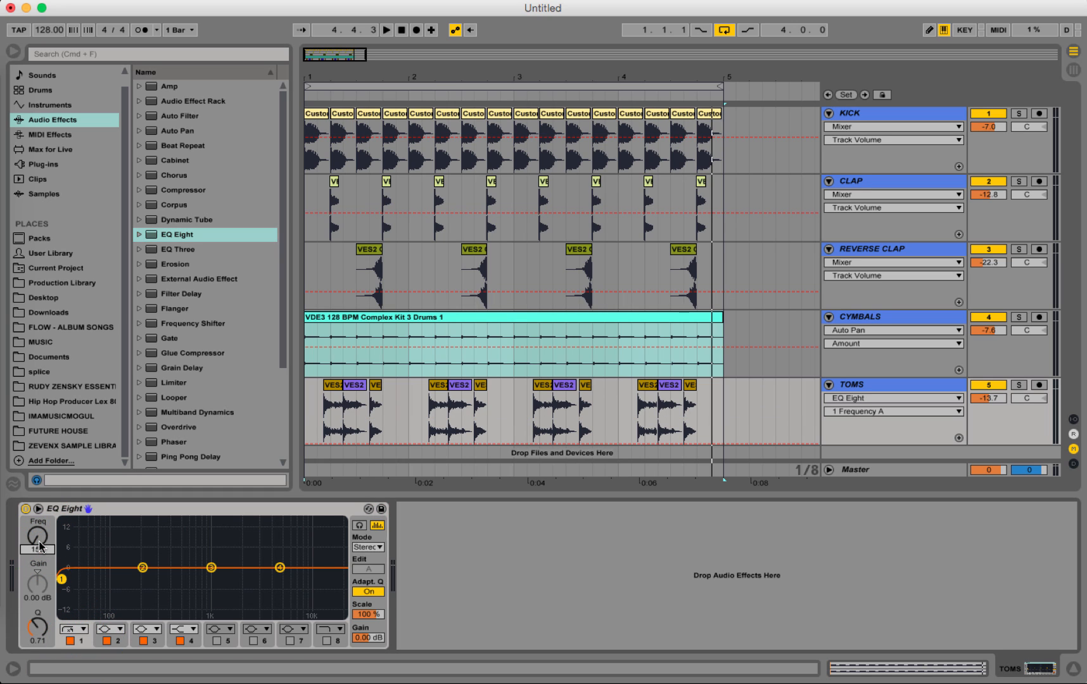
{"action": "left_click", "coordinate": [325, 396]}
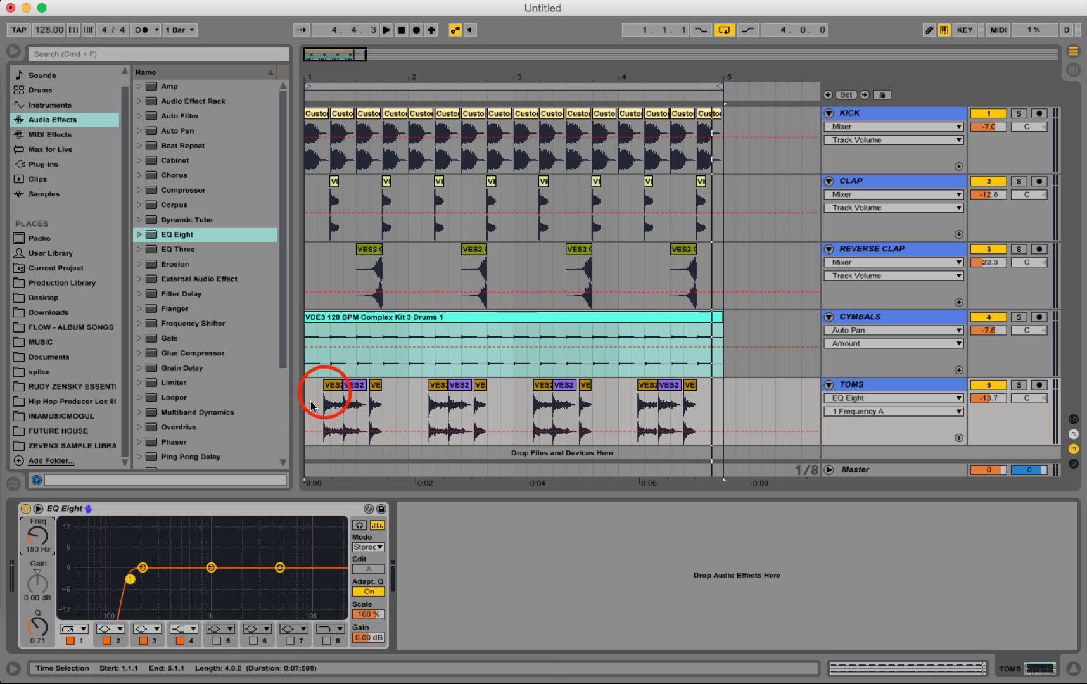
{"action": "key", "text": "space"}
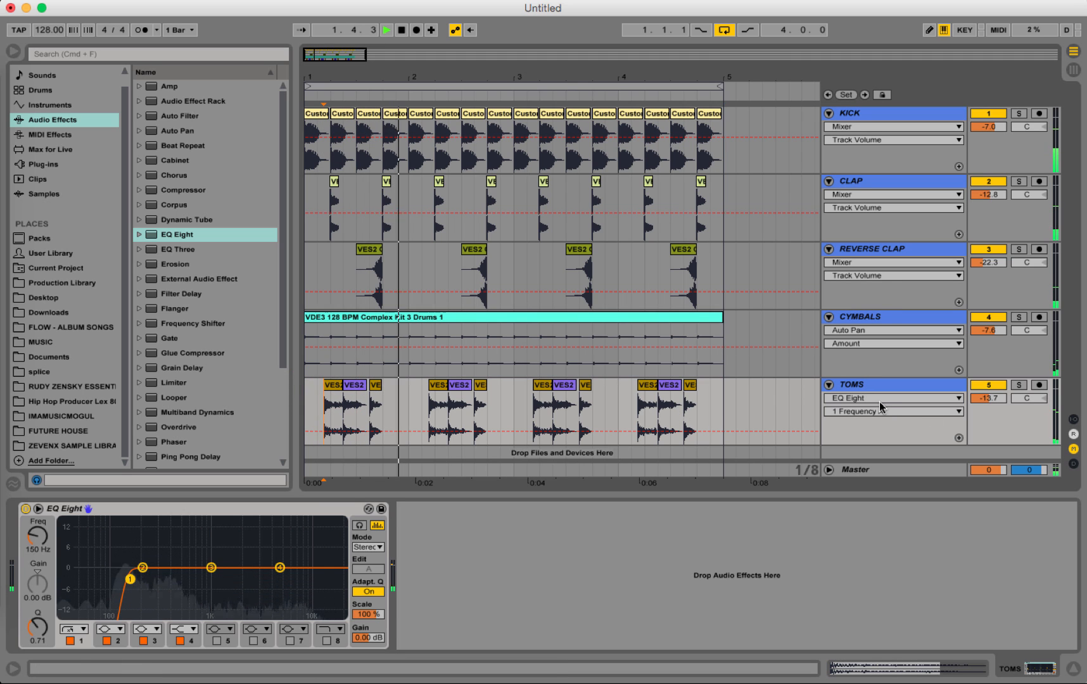
Set the TOMS EQ Eight band 1 frequency to 100 Hz, turn on the band 8 high-cut filter and play back the result
{"action": "left_click", "coordinate": [41, 542]}
{"action": "left_click_drag", "start_coordinate": [31, 544], "coordinate": [43, 546]}
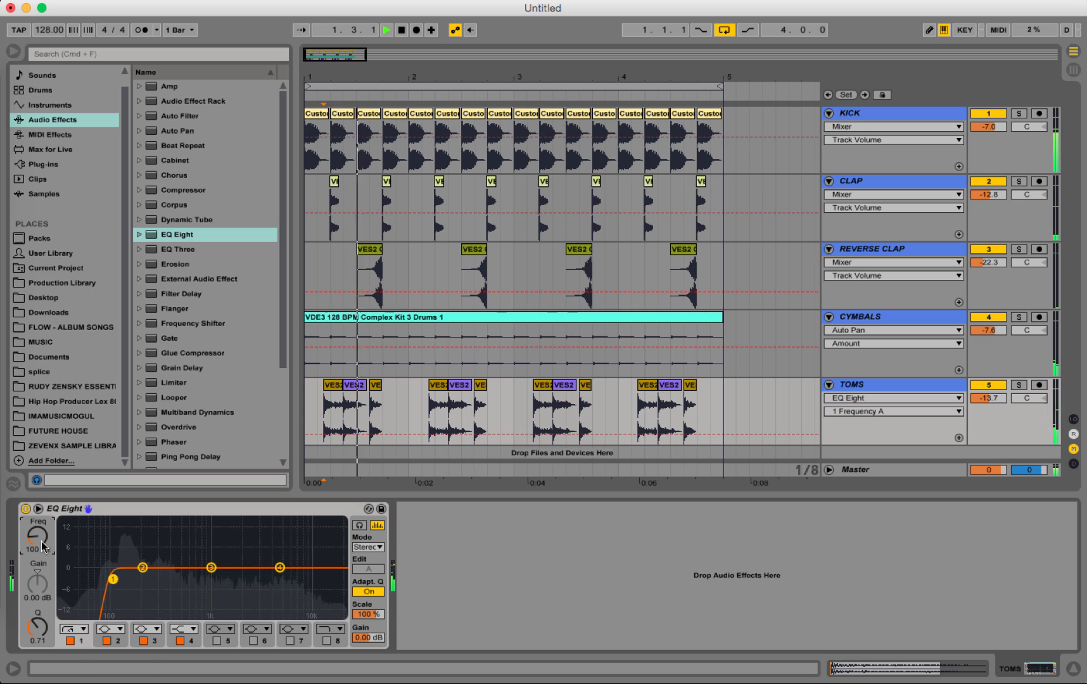
{"action": "key", "text": "space"}
{"action": "left_click", "coordinate": [326, 632]}
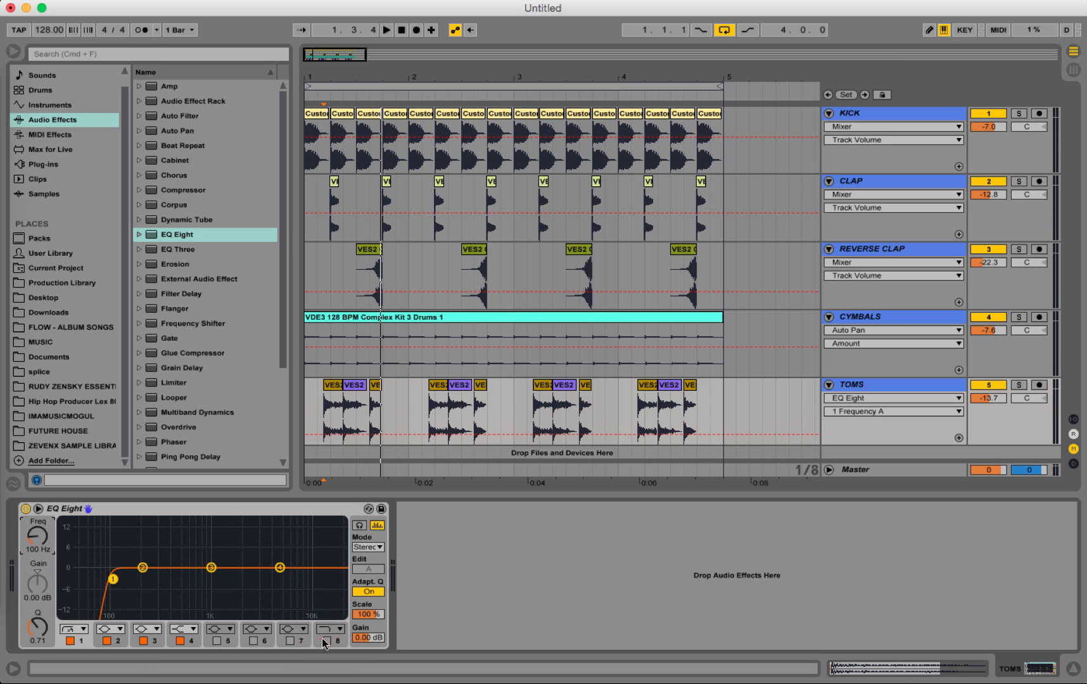
{"action": "left_click", "coordinate": [326, 640]}
{"action": "key", "text": "space"}
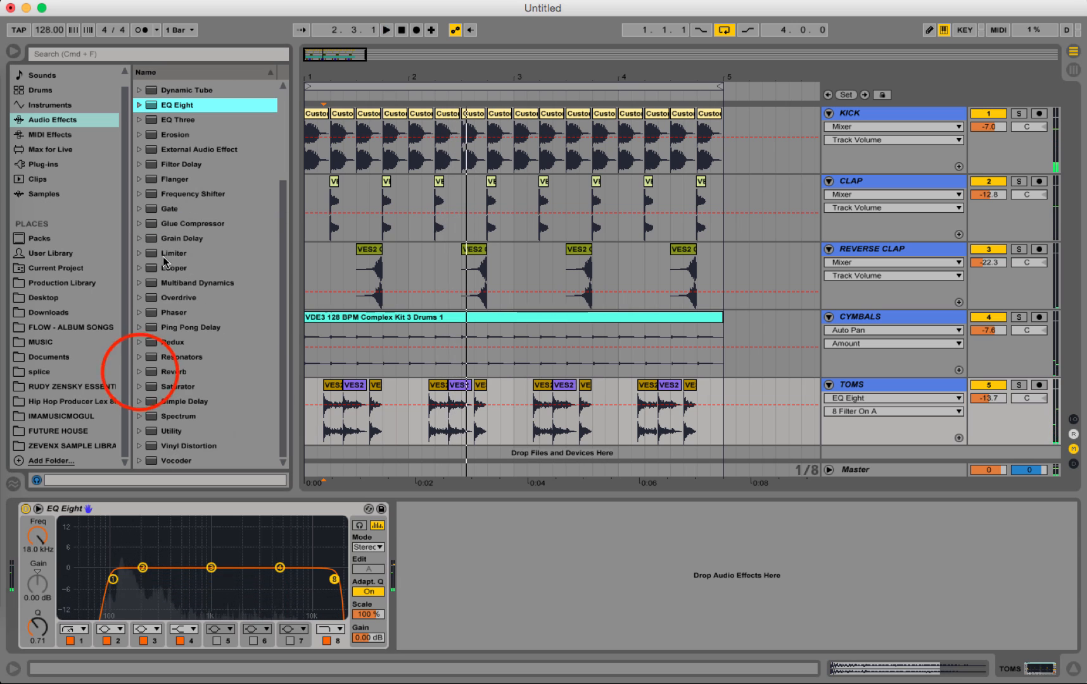
Add the Reverb hall preset Ballad Reverb VOX FOR YOU after the EQ Eight on the TOMS track, with Dry/Wet at 23%
{"action": "left_click", "coordinate": [141, 372]}
{"action": "left_click", "coordinate": [149, 342]}
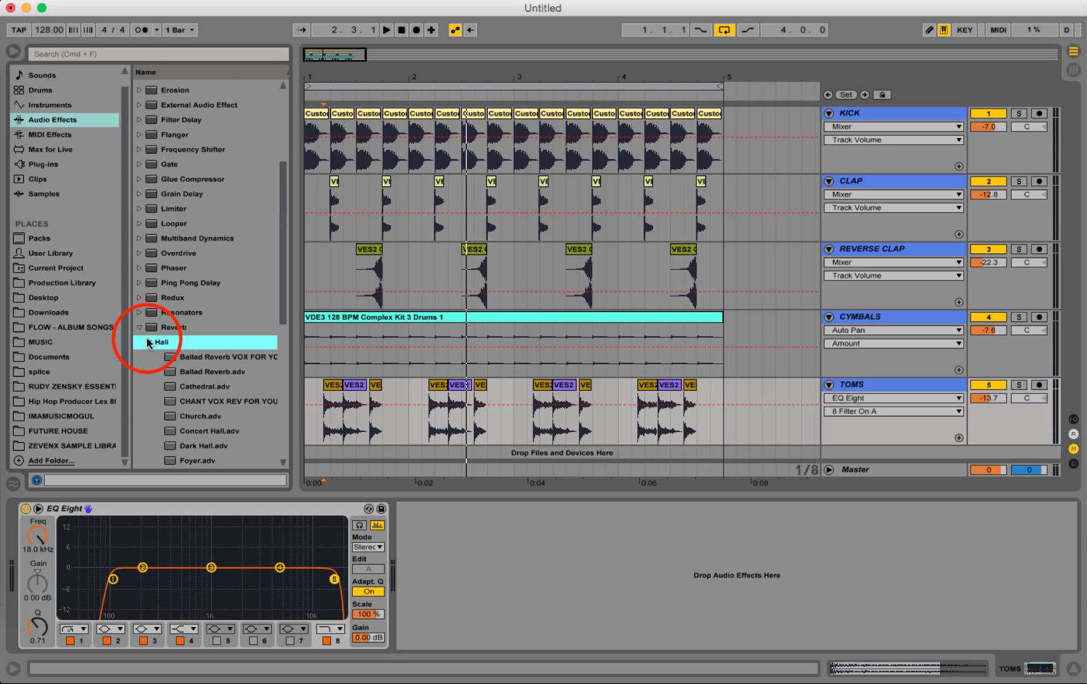
{"action": "left_click", "coordinate": [209, 343]}
{"action": "double_click", "coordinate": [210, 346]}
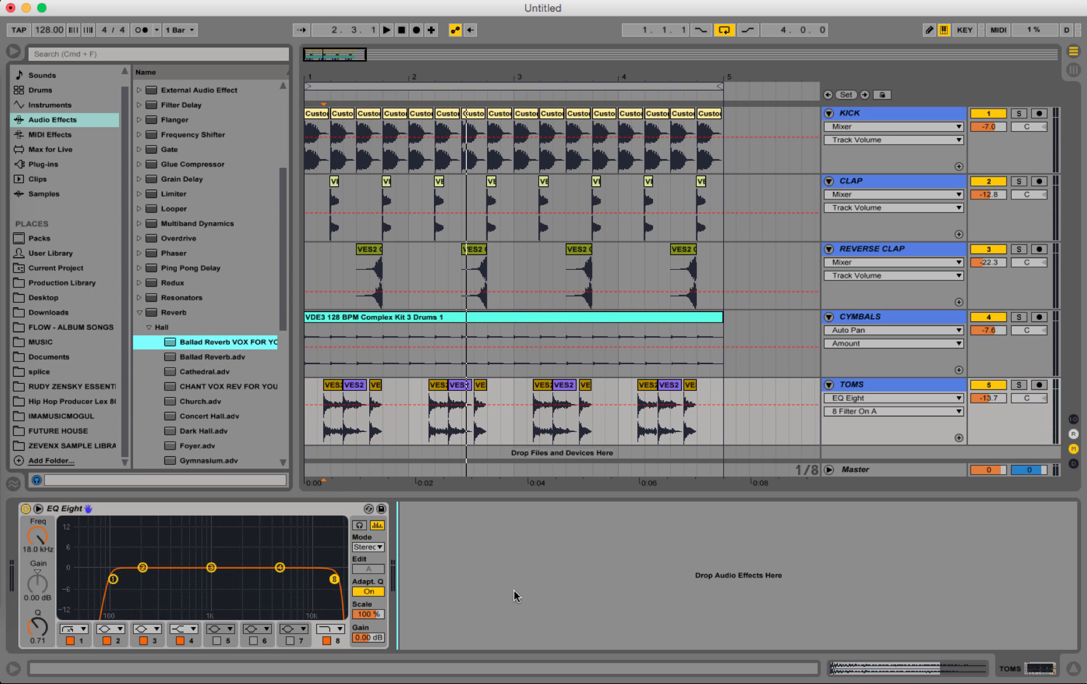
{"action": "left_click", "coordinate": [756, 633]}
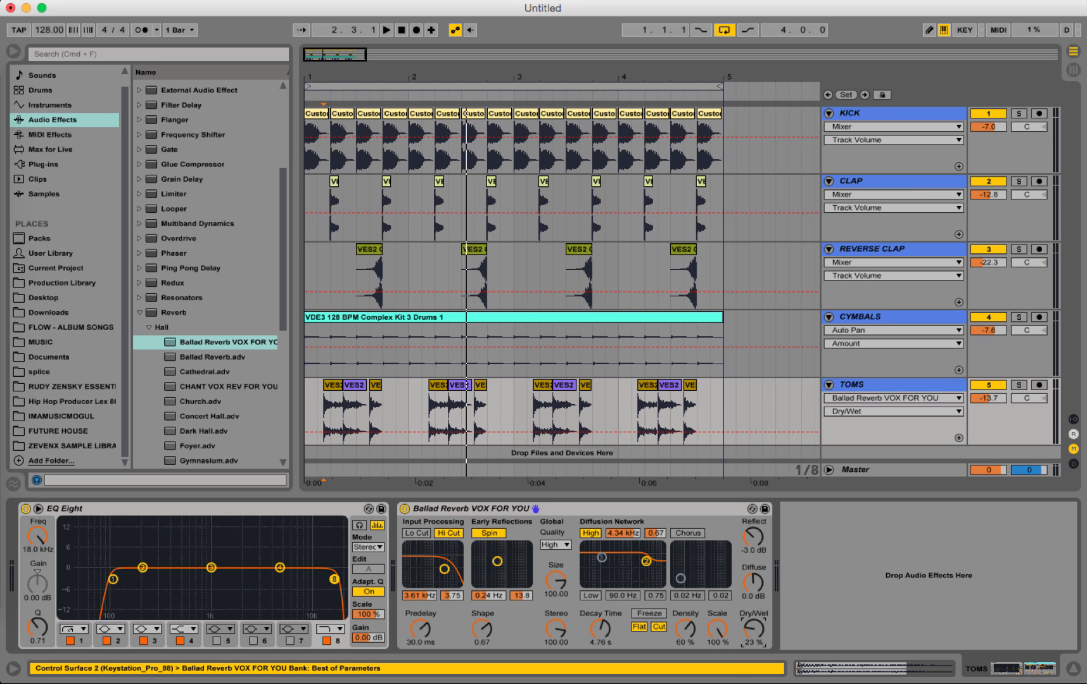
Play back the loop and set the TOMS track volume to -17.7 dB
{"action": "key", "text": "space"}
{"action": "mouse_move", "coordinate": [989, 398]}
{"action": "left_mouse_down"}
{"action": "mouse_move", "coordinate": [988, 412]}
{"action": "mouse_move", "coordinate": [996, 404]}
{"action": "left_mouse_up"}
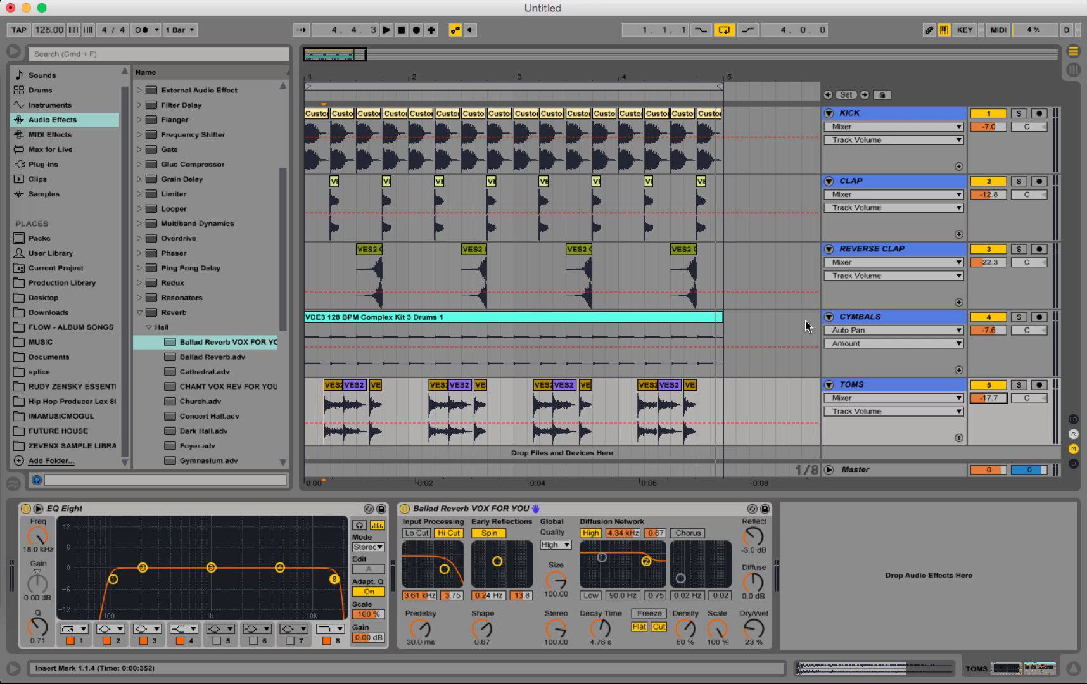
Select the whole four-bar loop across all tracks
{"action": "left_click_drag", "start_coordinate": [711, 73], "coordinate": [722, 78]}
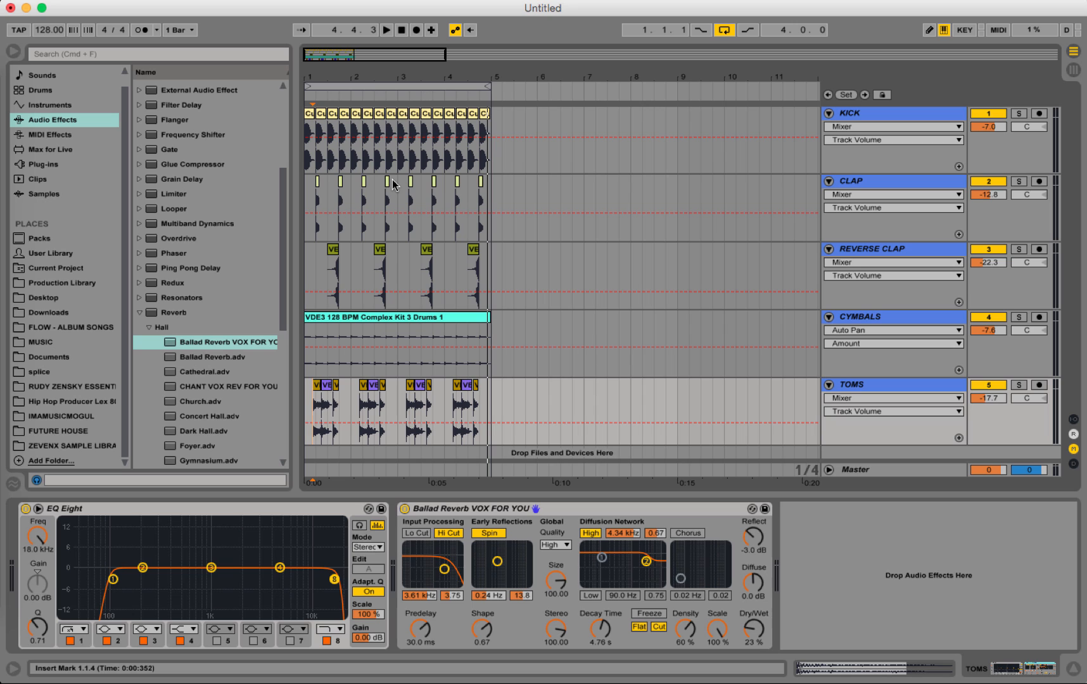
{"action": "left_click", "coordinate": [390, 83]}
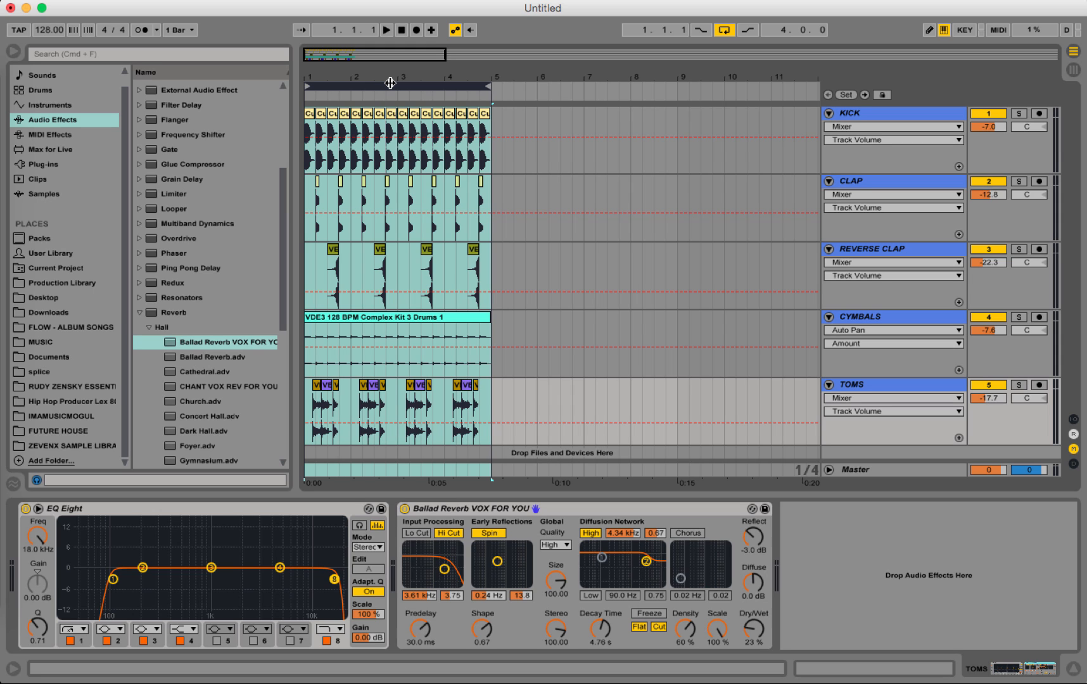
{"action": "left_click", "coordinate": [636, 4]}
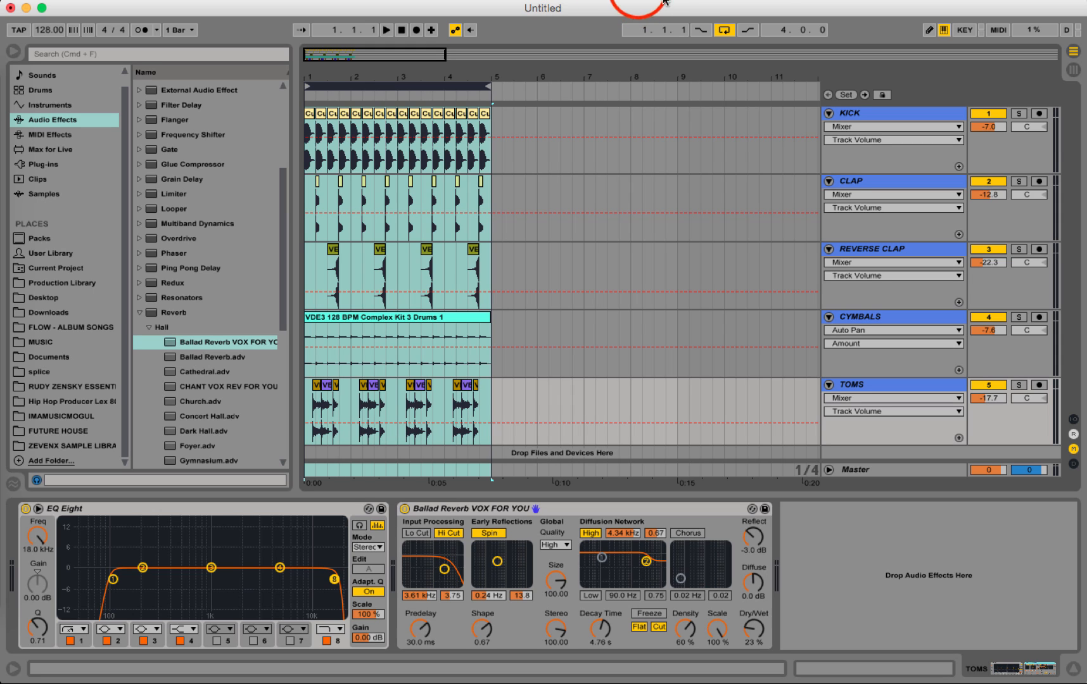